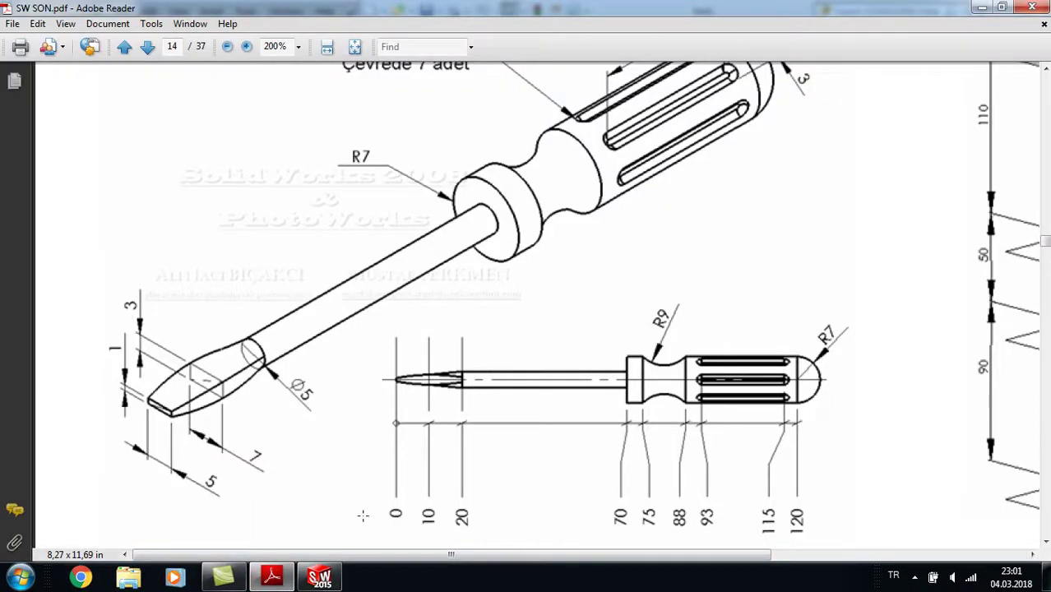
Step: Switch from the screwdriver drawing in Adobe Reader back to the empty SOLIDWORKS Part1
click(302, 580)
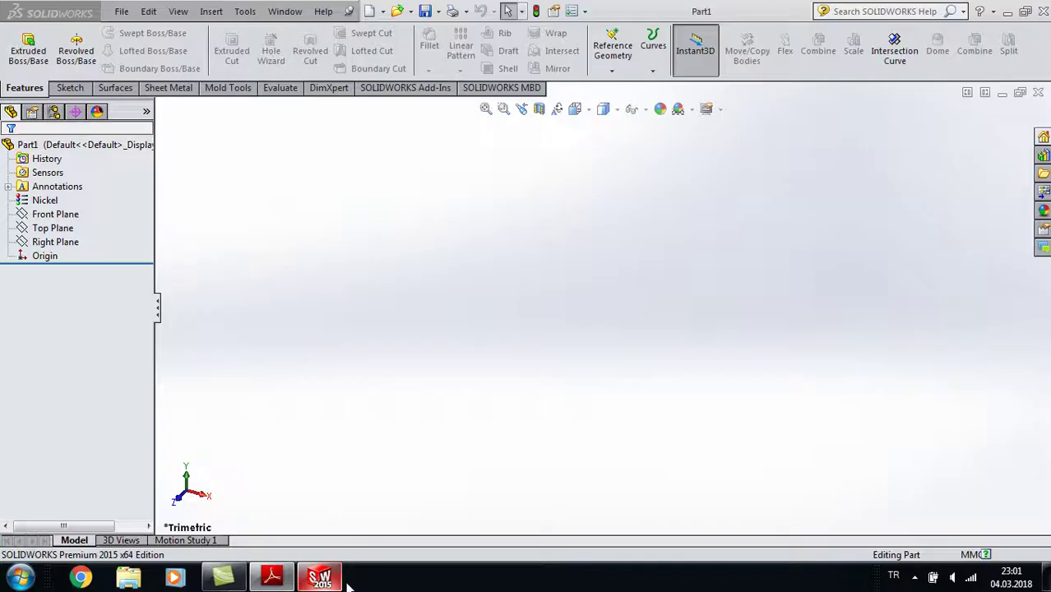
Step: On the Front Plane, draw a horizontal centreline from the origin to the left
click(72, 216)
click(119, 188)
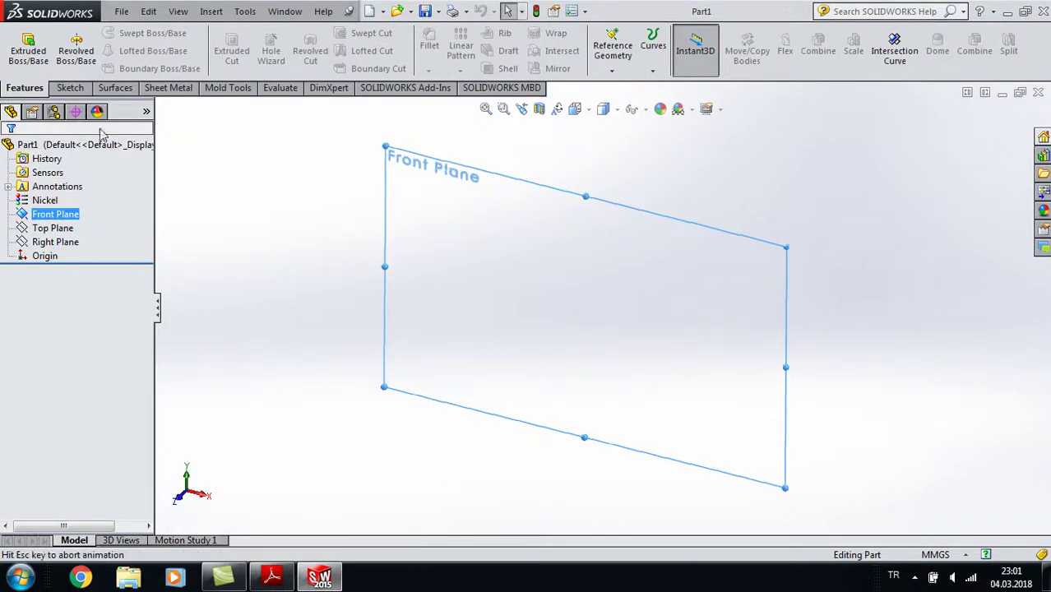
click(70, 87)
click(113, 33)
click(139, 64)
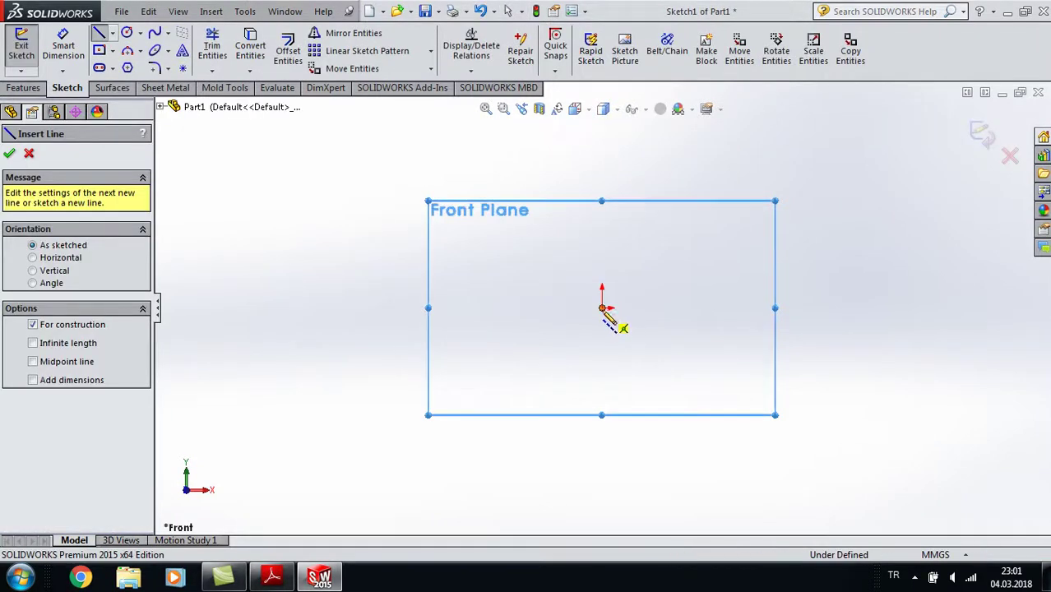
click(602, 308)
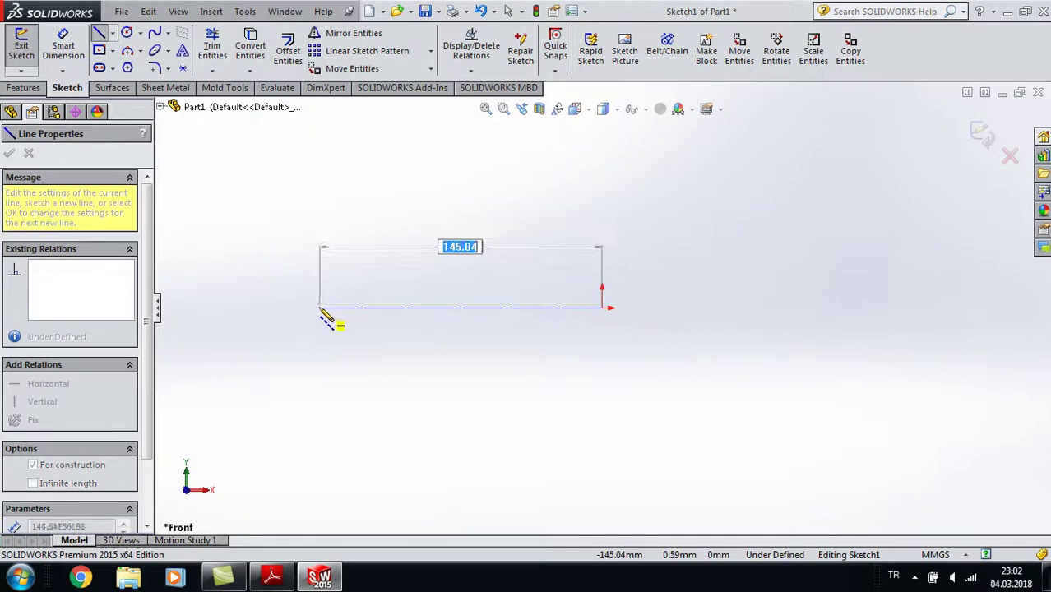
click(319, 308)
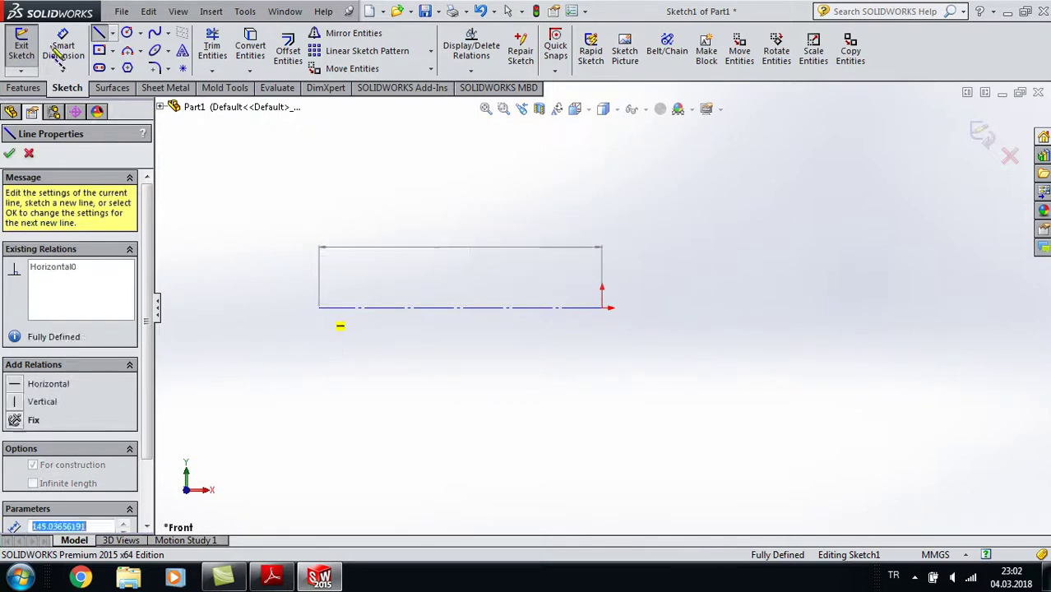
key(Escape)
Step: Dimension the centreline to 100 mm
click(463, 312)
key(d)
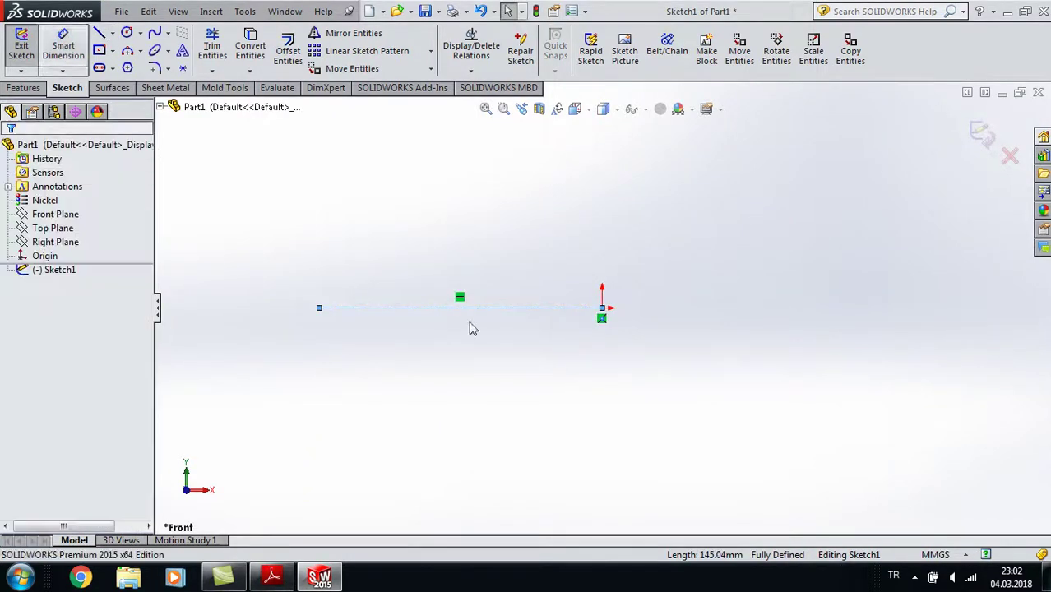
click(444, 315)
click(458, 374)
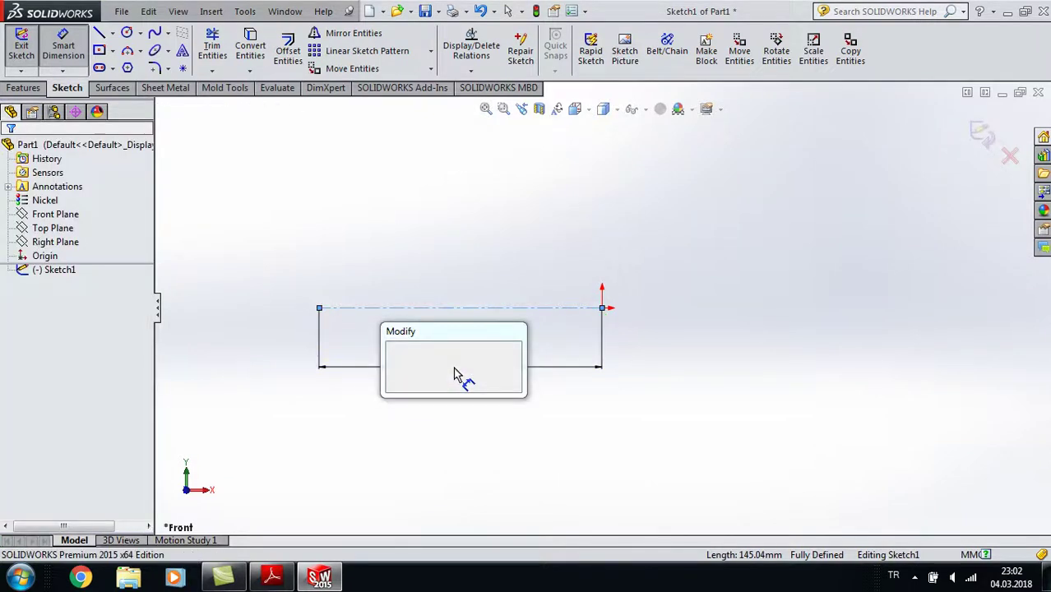
text(100)
key(Return)
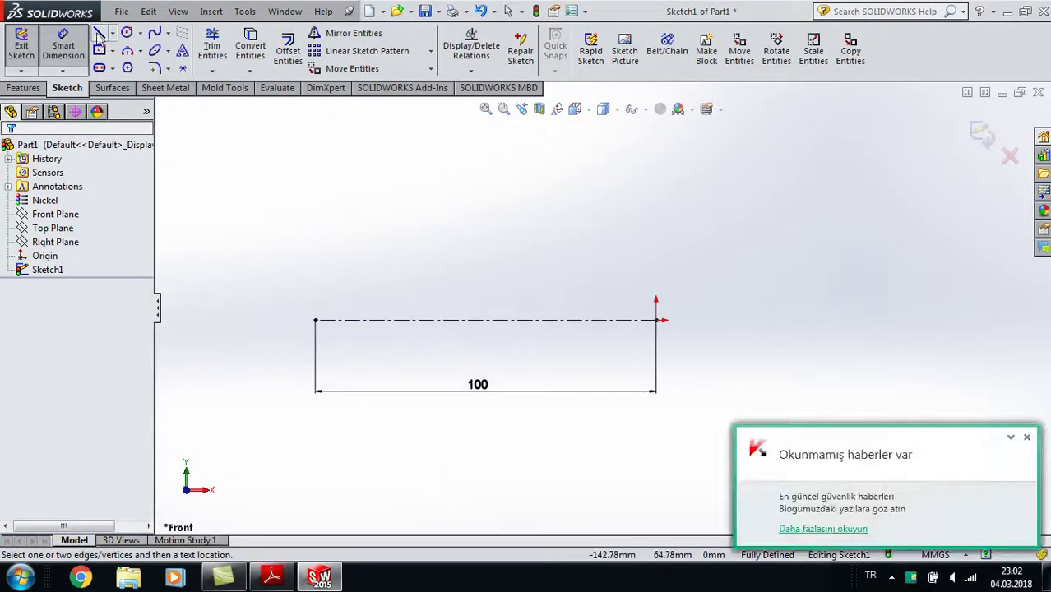
click(98, 34)
Step: Draw the stepped profile from the centreline's left end: tip edge, shaft top, step up to the collar
click(315, 320)
click(315, 297)
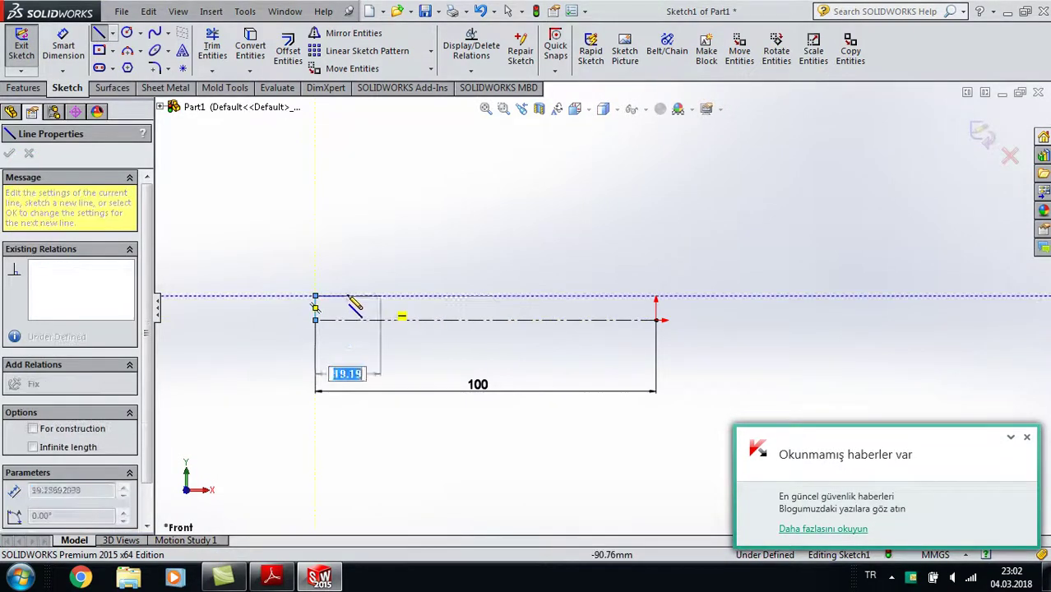
click(445, 296)
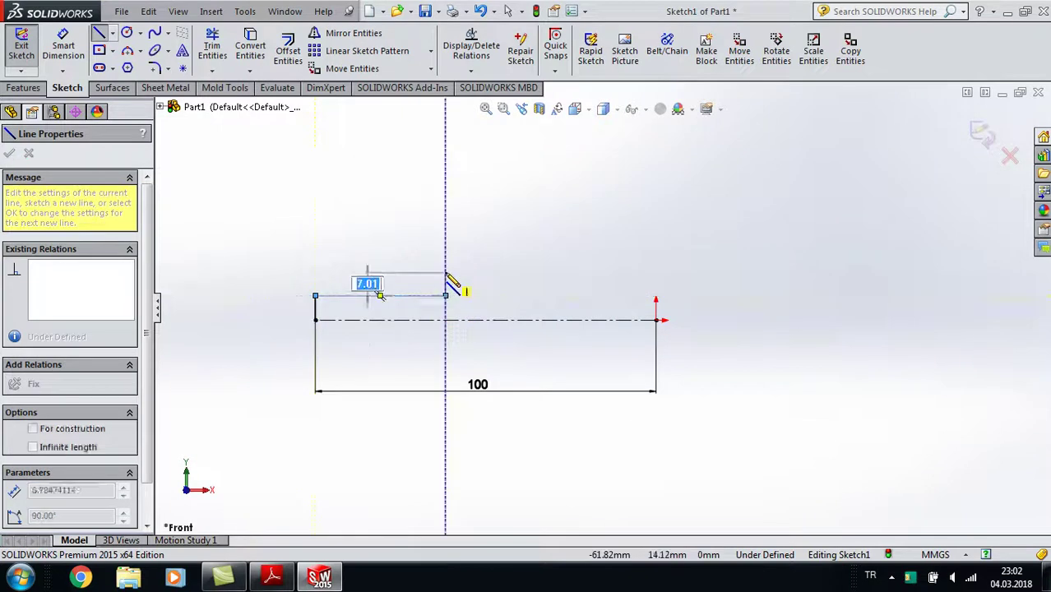
click(445, 272)
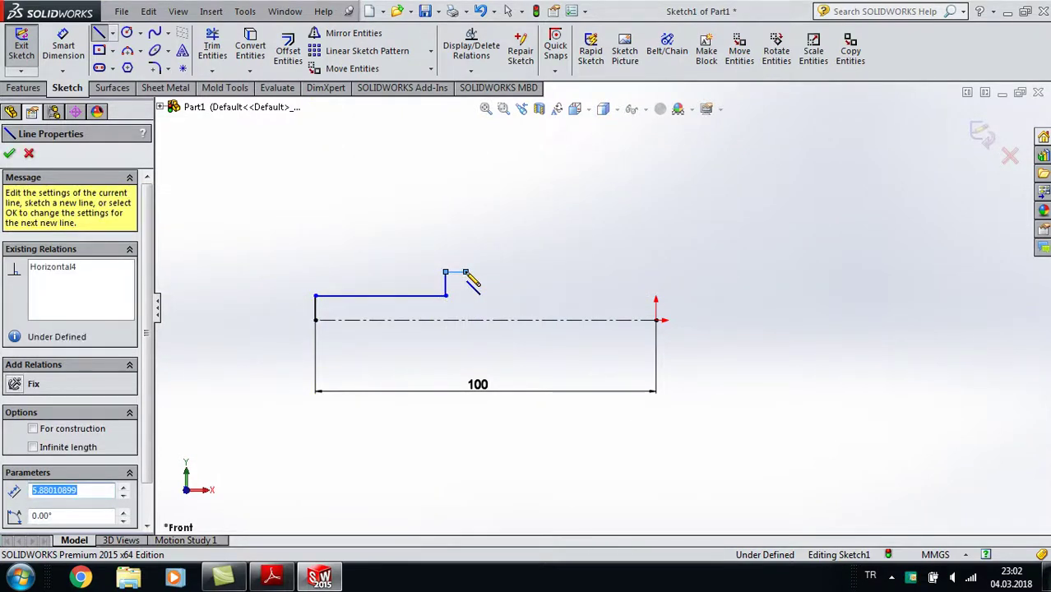
double_click(465, 273)
key(Escape)
Step: After checking the reference drawing, draw the handle's top edge ending directly above the origin
click(276, 581)
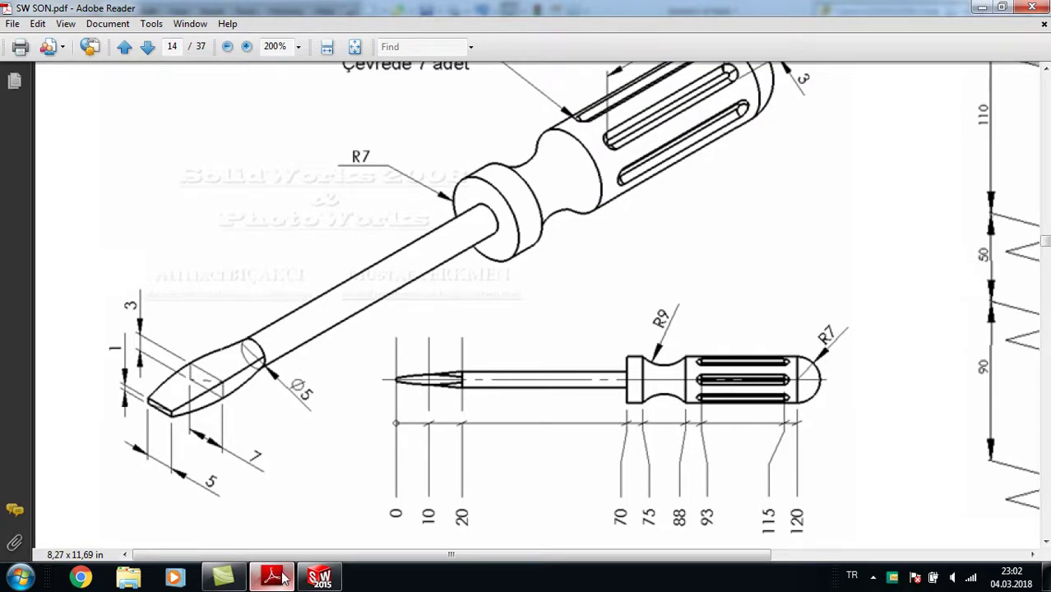
click(319, 578)
click(100, 35)
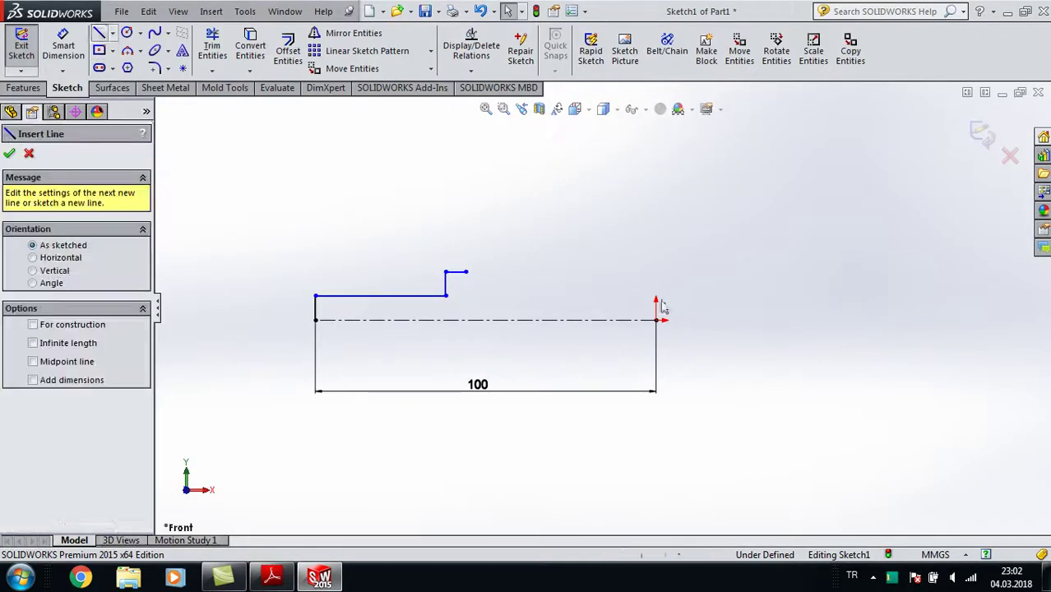
click(513, 272)
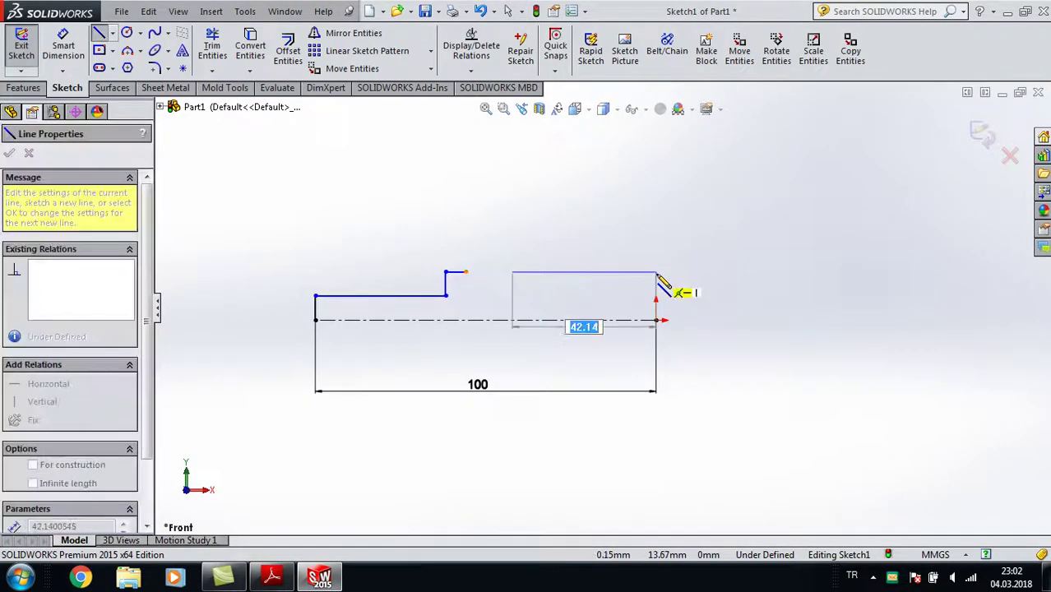
click(655, 272)
key(Escape)
key(Escape)
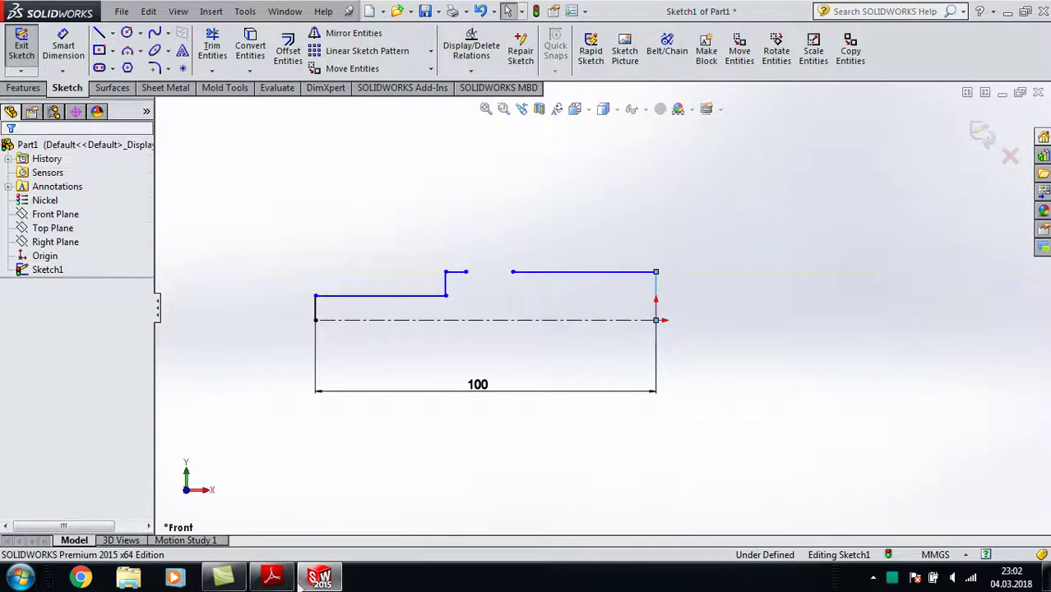
click(272, 577)
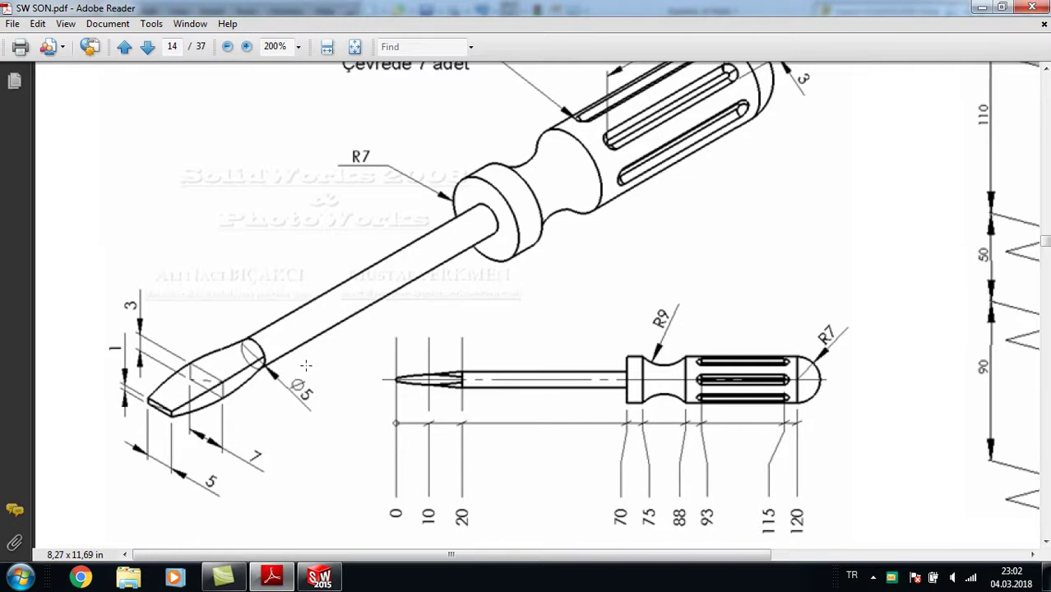
Step: Dimension the shaft to 2.5 mm high and 50 mm long
click(320, 578)
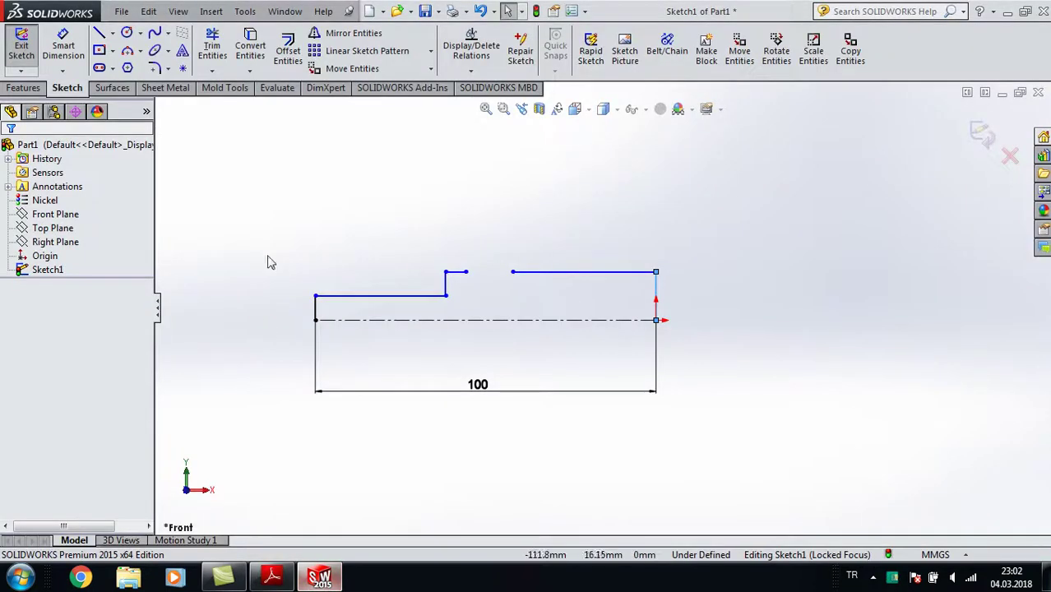
click(63, 49)
click(317, 311)
click(275, 327)
text(2)
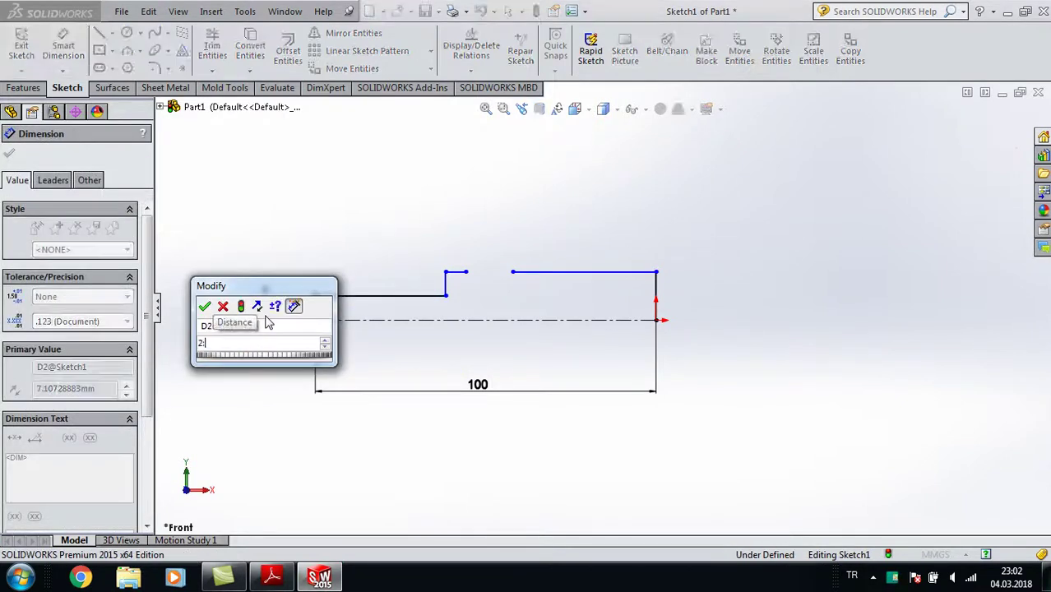
text(5)
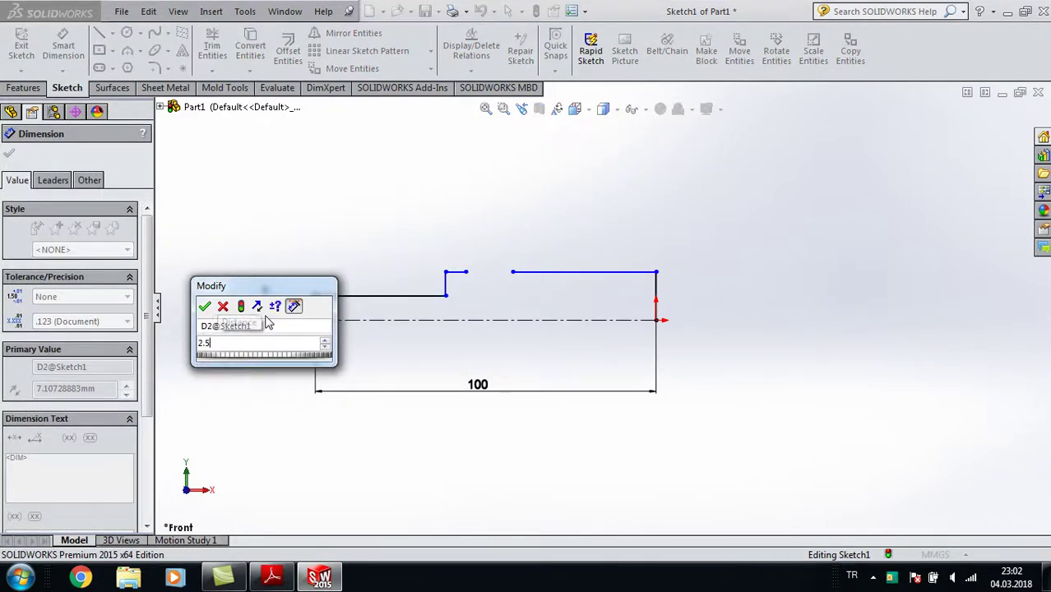
key(Return)
click(370, 275)
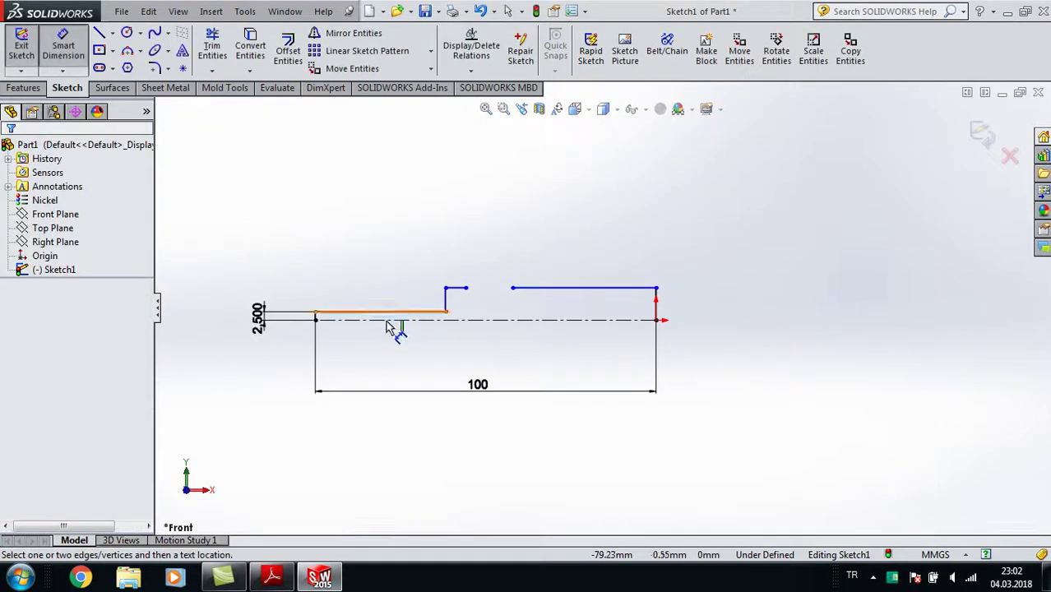
click(384, 322)
click(375, 355)
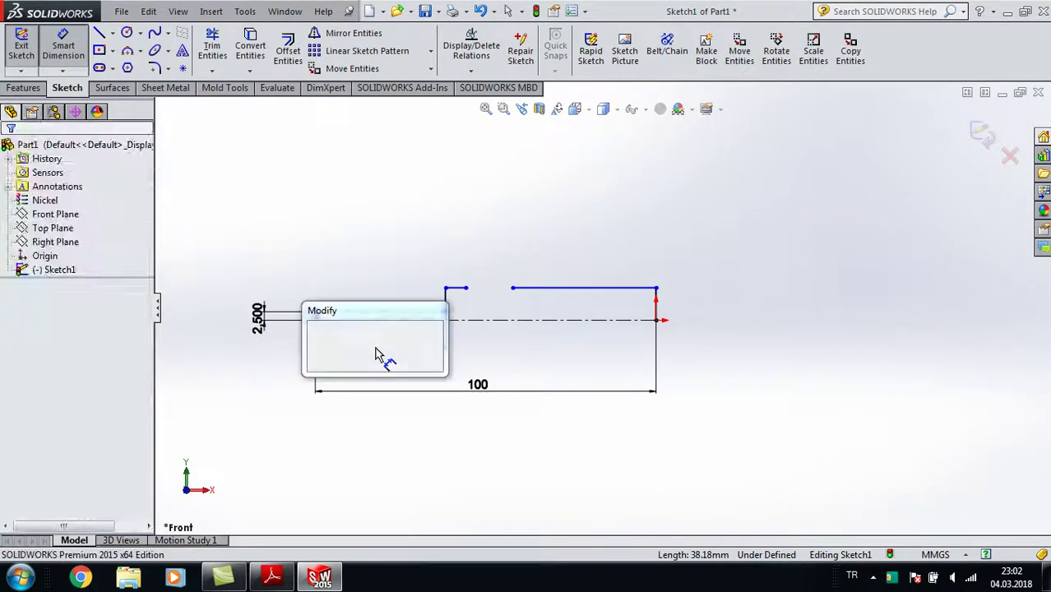
text(50)
key(Return)
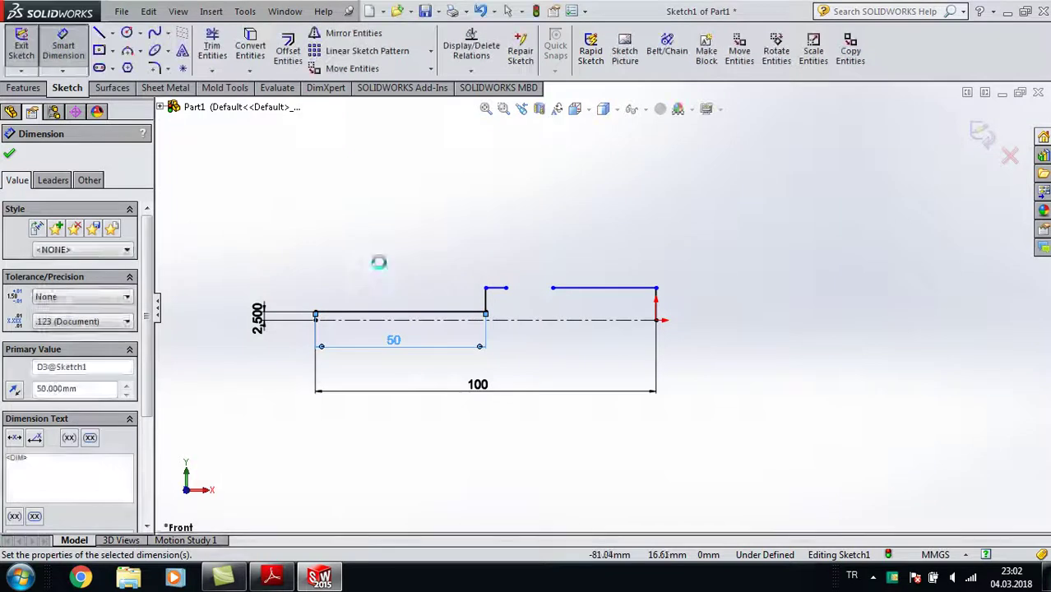
click(378, 261)
Step: Dimension the collar height 7, step width 5 and the 13 mm gap to the handle
click(664, 317)
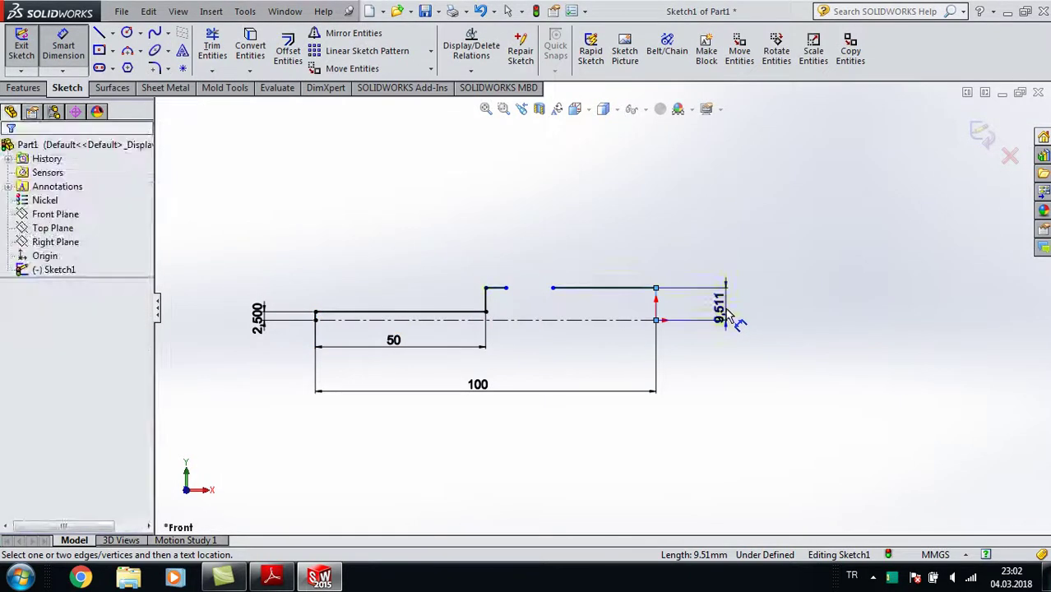
click(729, 314)
text(7)
key(Return)
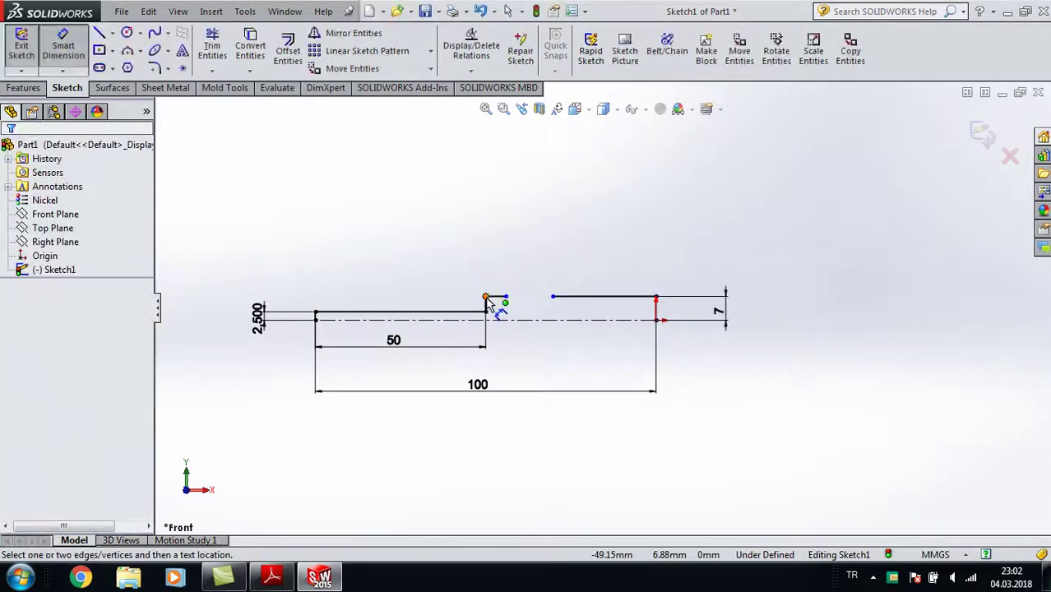
click(276, 578)
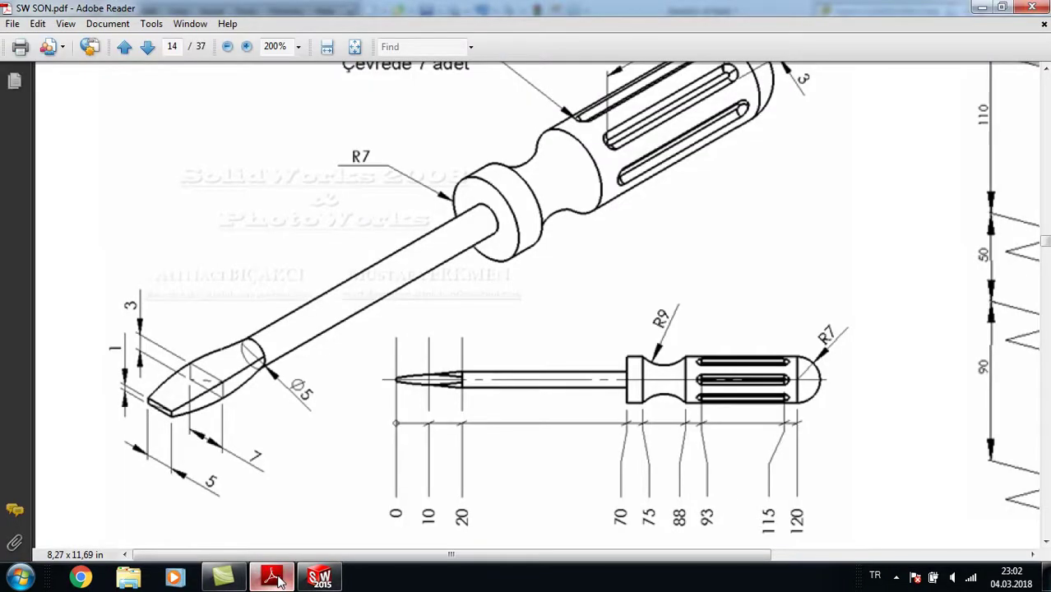
click(319, 579)
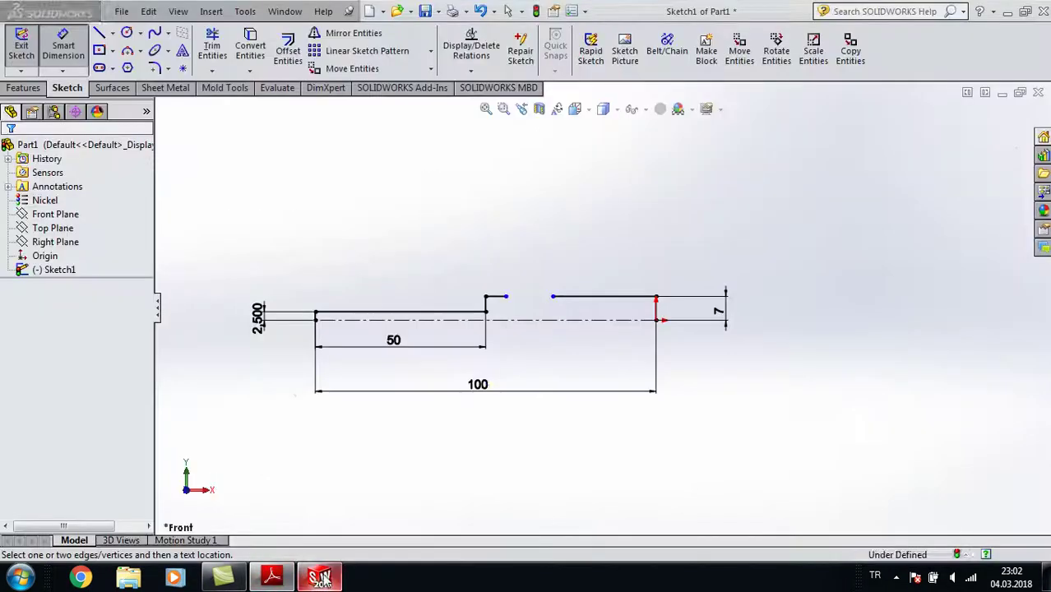
click(495, 296)
click(494, 259)
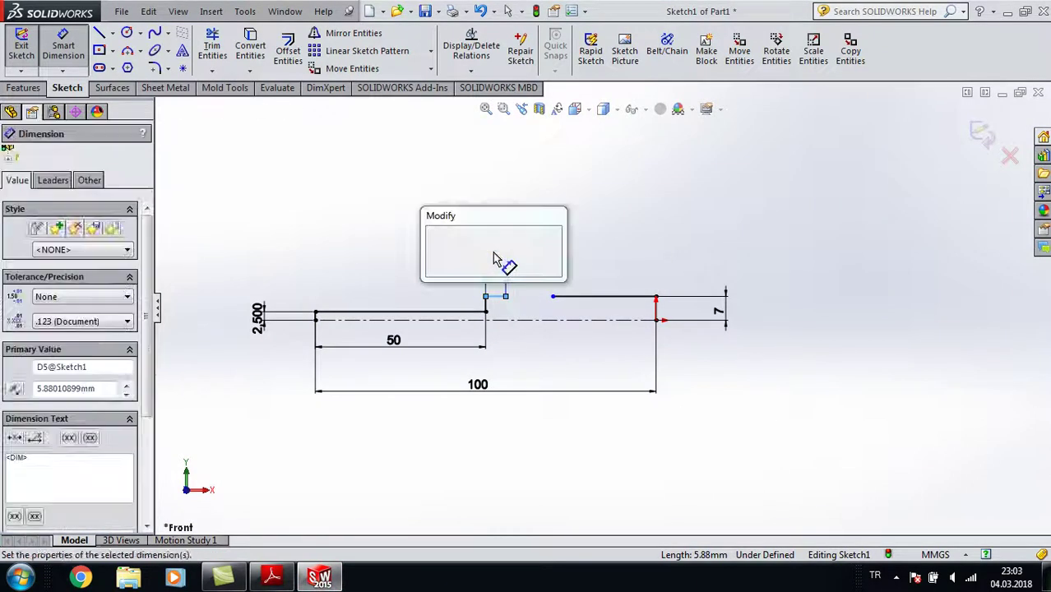
text(5)
key(Return)
click(503, 296)
click(553, 296)
click(536, 349)
text(13)
key(Return)
Step: Draw a grip circle over the gap and dimension it to Ø18
click(127, 33)
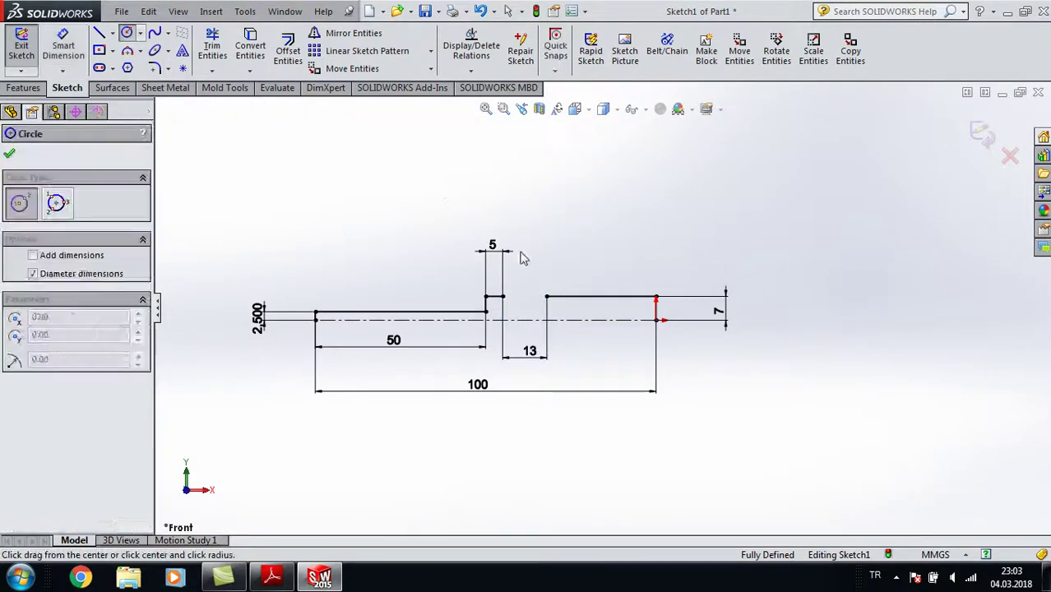
click(526, 247)
click(275, 579)
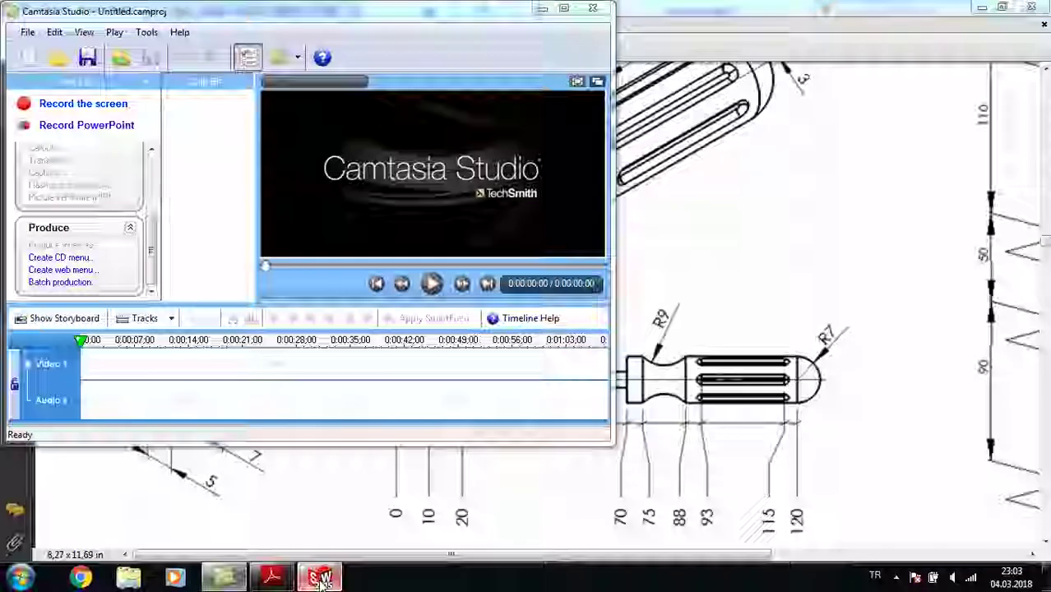
mouse_move(320, 578)
click(250, 543)
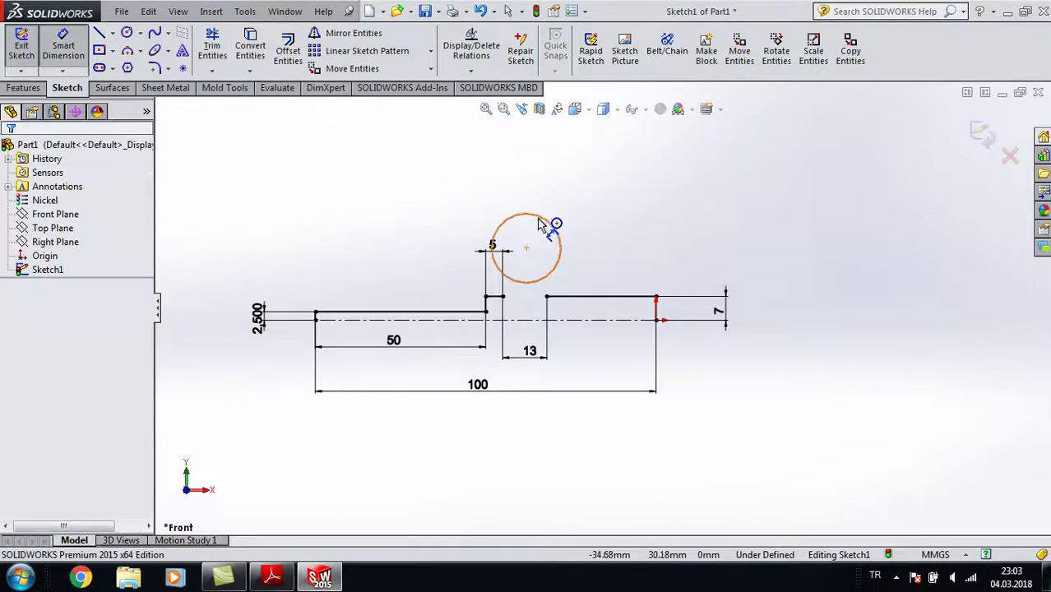
click(562, 198)
click(559, 179)
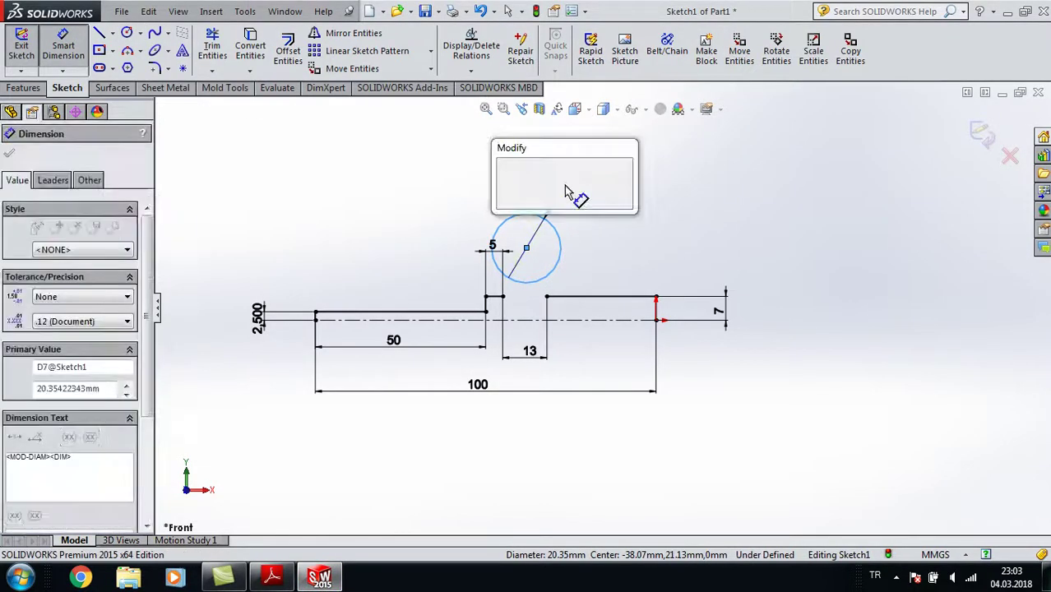
key(Return)
key(Escape)
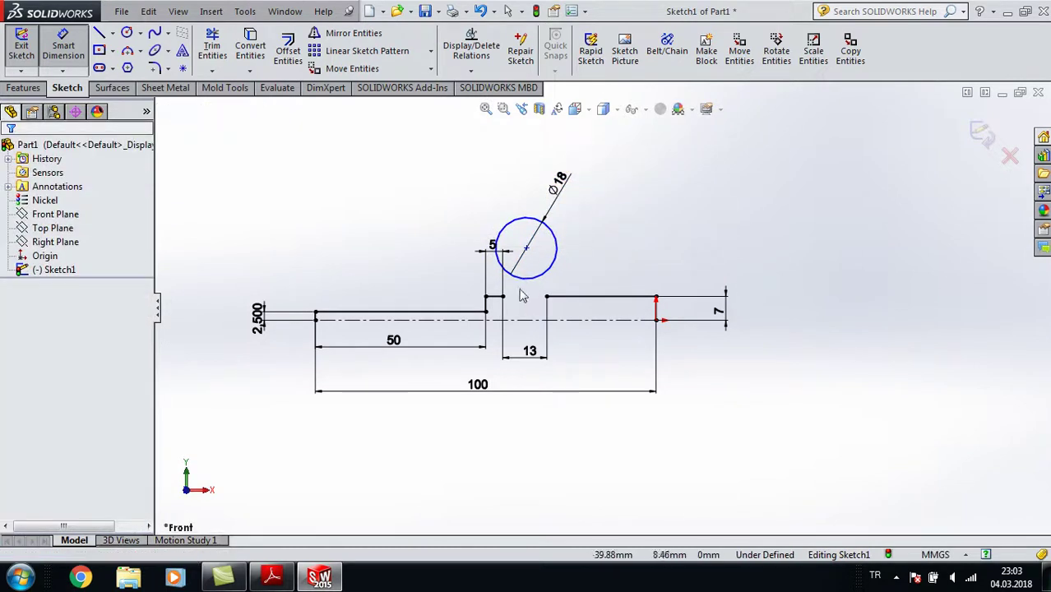
Step: Make the Ø18 circle coincident with the step corner and the shoulder endpoint
click(524, 285)
ctrl+click(502, 296)
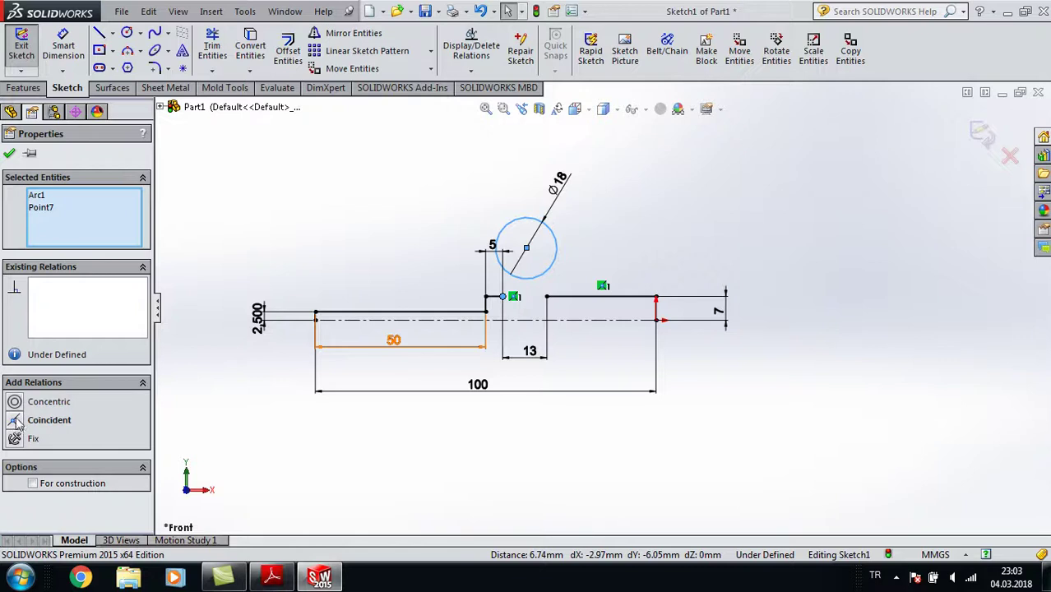
click(22, 421)
click(197, 394)
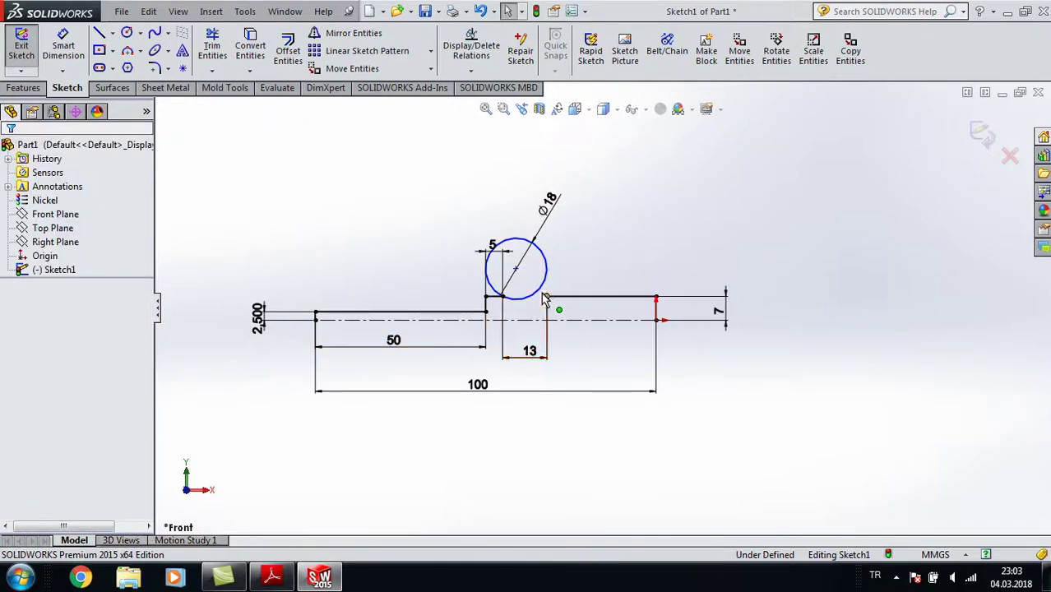
click(127, 33)
key(Escape)
click(539, 288)
ctrl+click(546, 296)
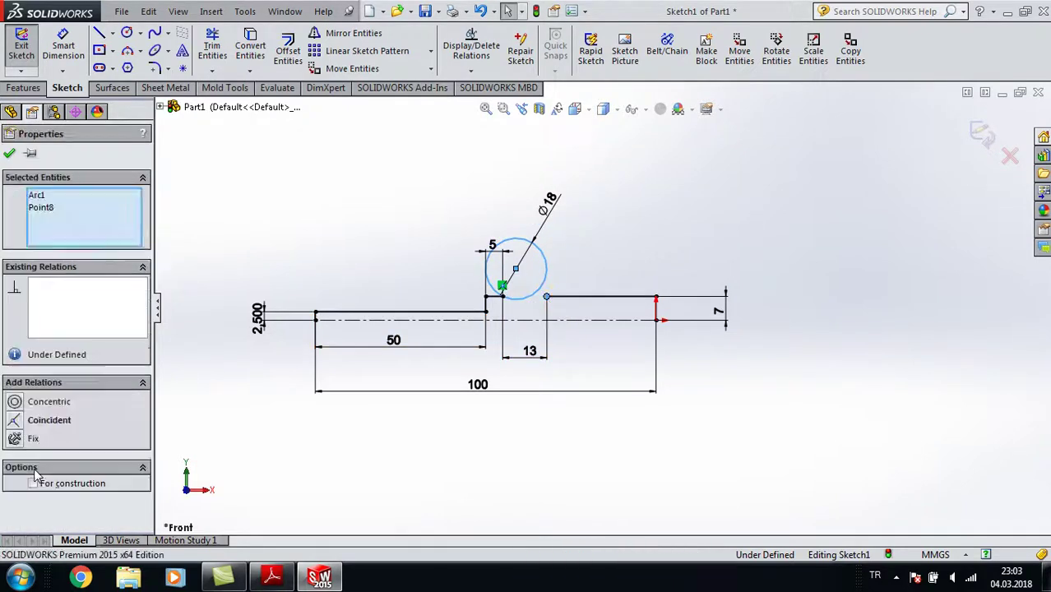
click(21, 421)
click(10, 155)
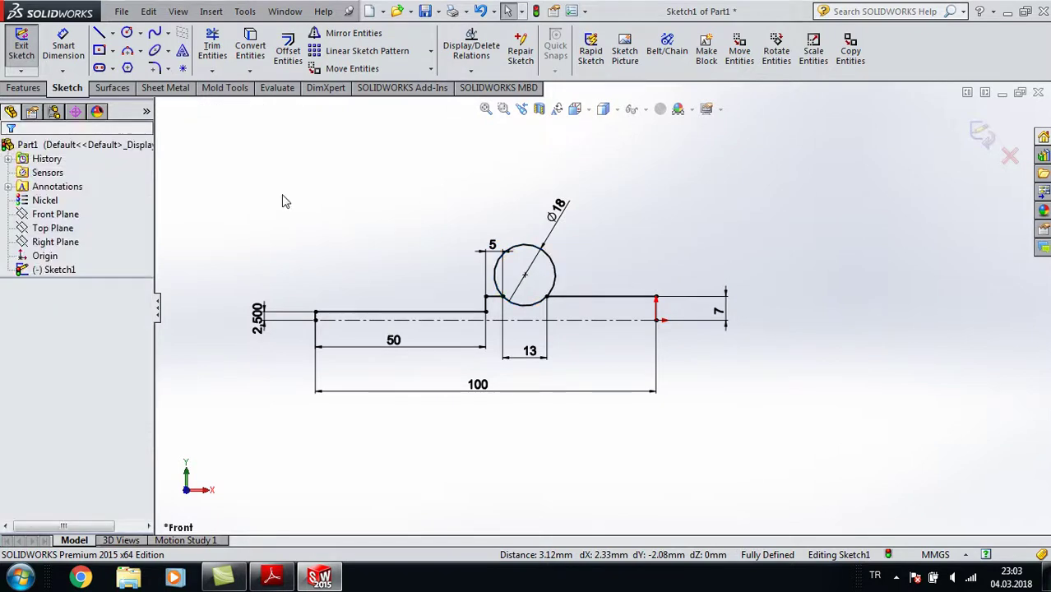
click(214, 47)
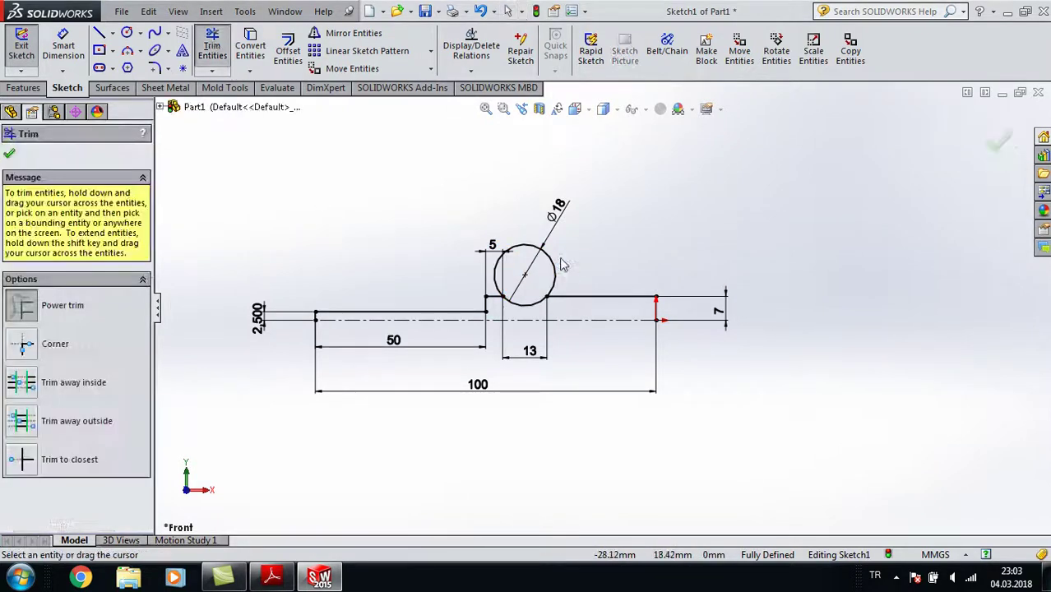
Step: Draw a radius-7 circle centred on the handle's end point
click(125, 34)
click(655, 320)
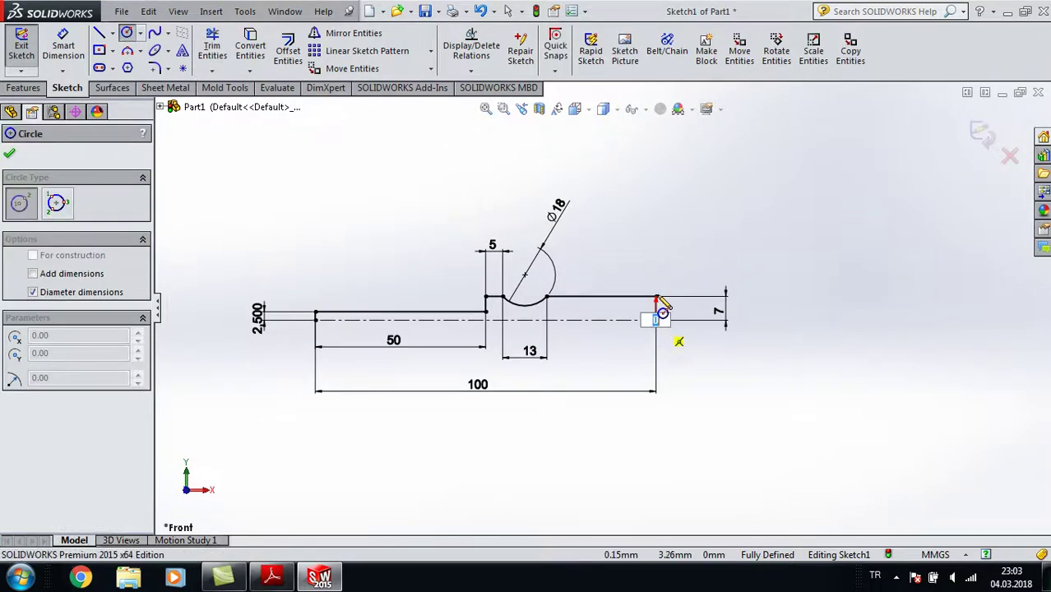
key(Escape)
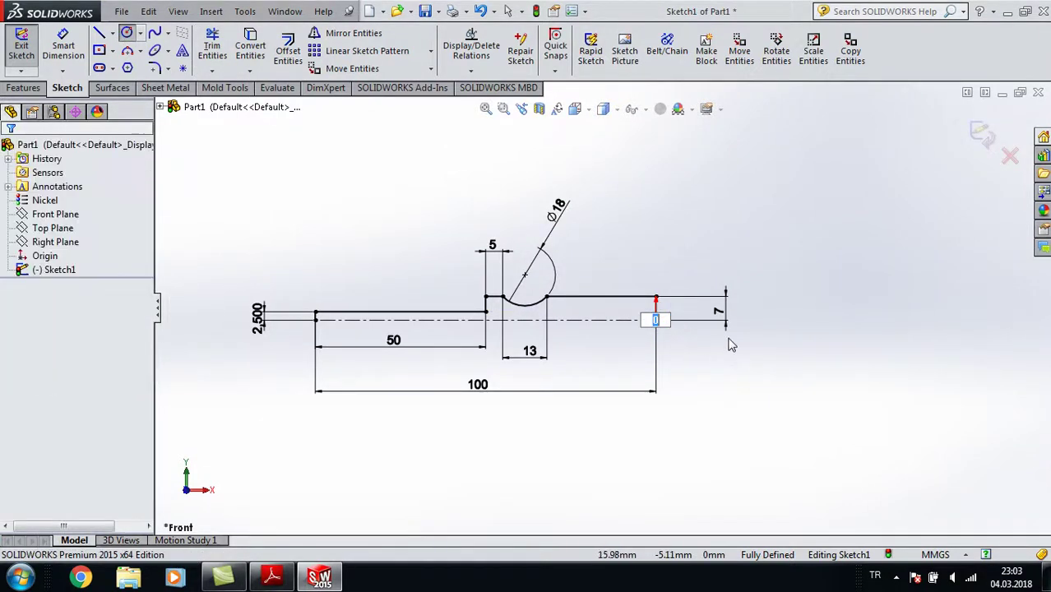
click(127, 33)
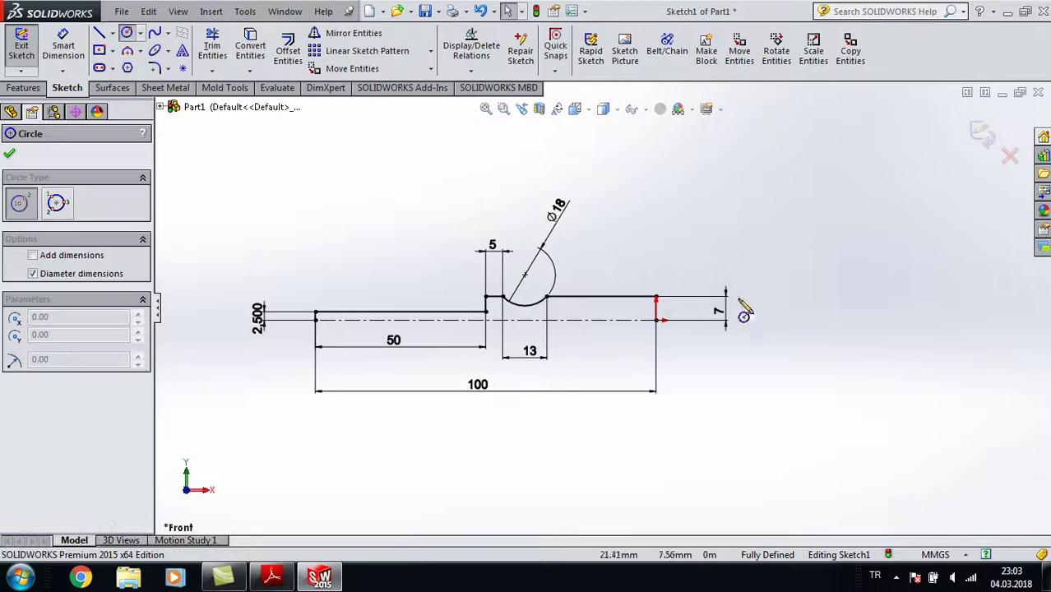
click(656, 319)
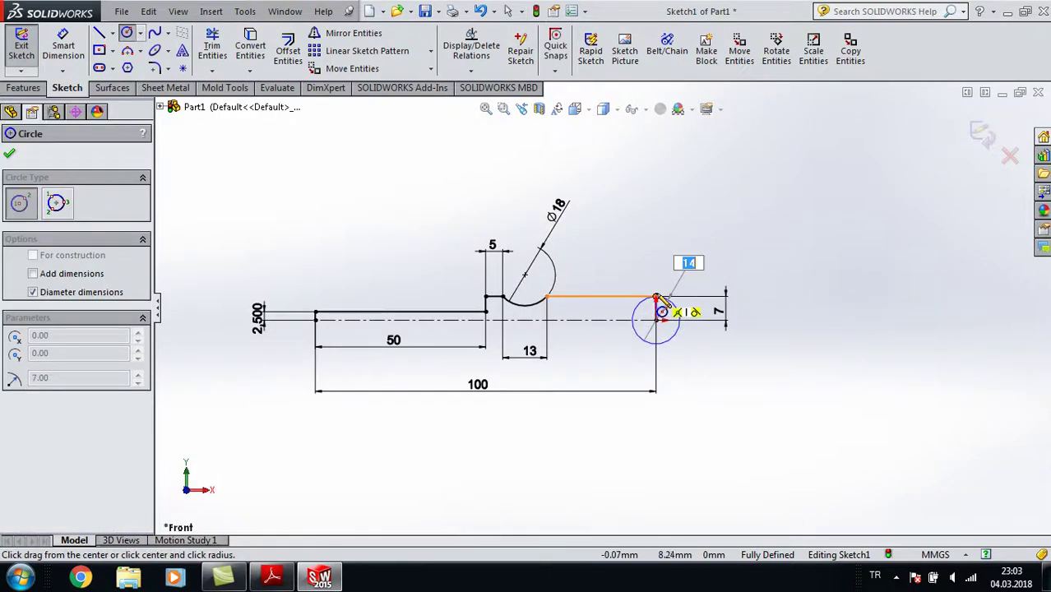
click(656, 297)
key(Escape)
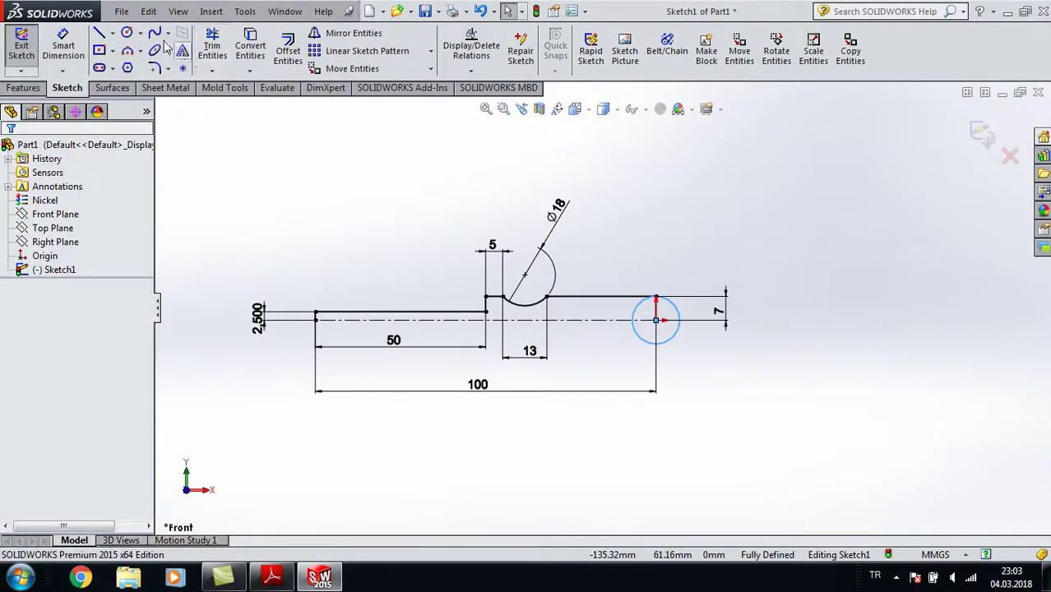
Step: Power-trim the end circle down to a quarter arc meeting the centreline
click(212, 70)
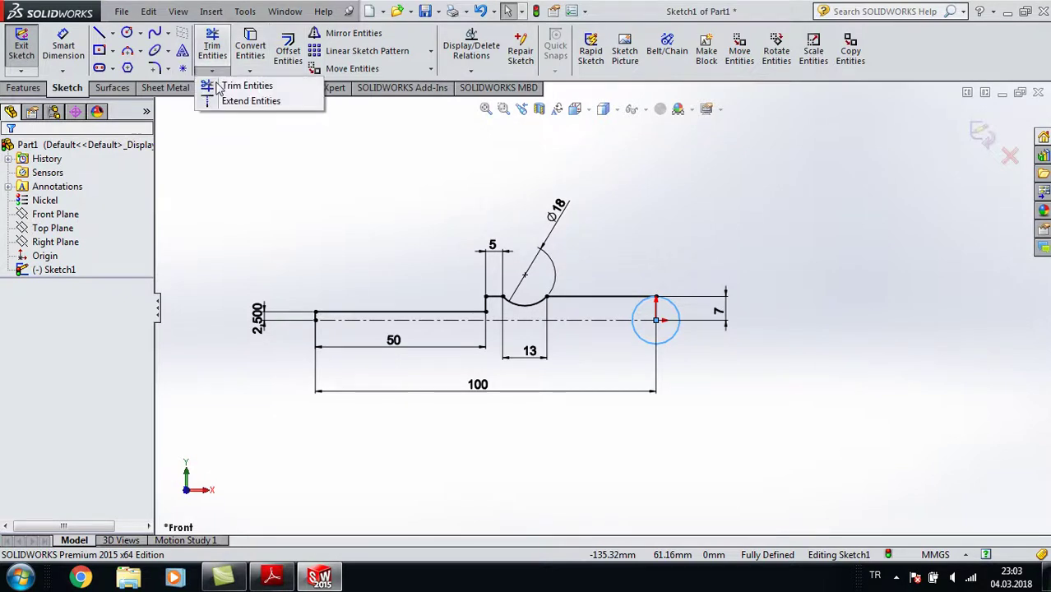
click(238, 101)
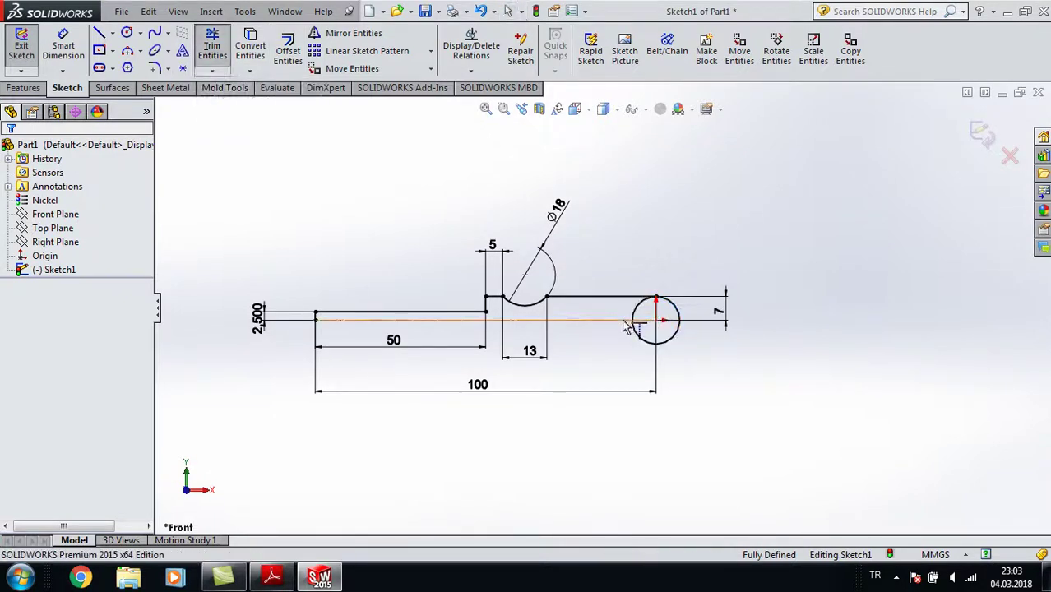
click(661, 328)
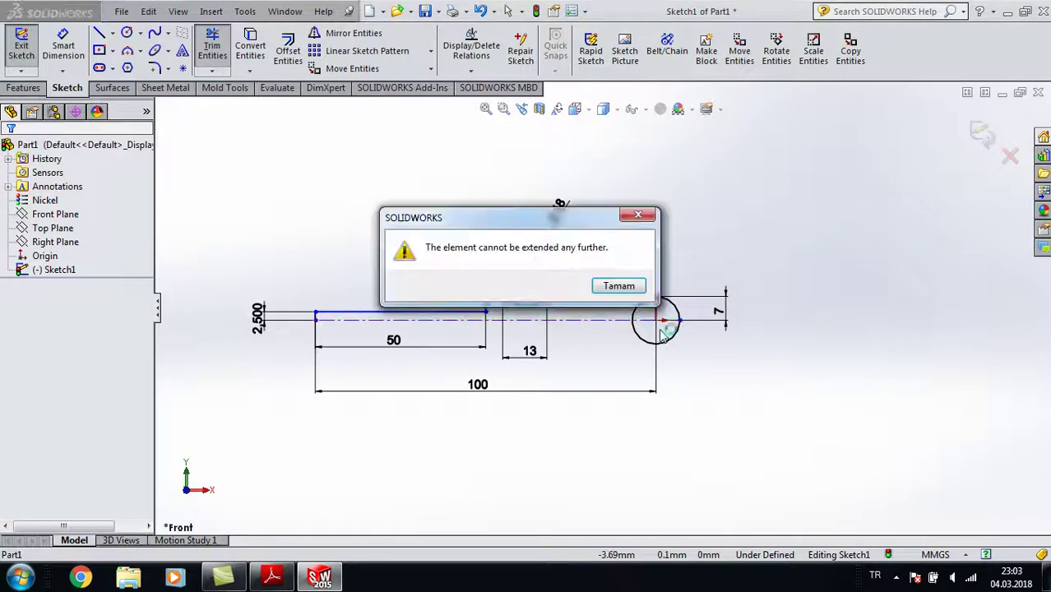
click(619, 286)
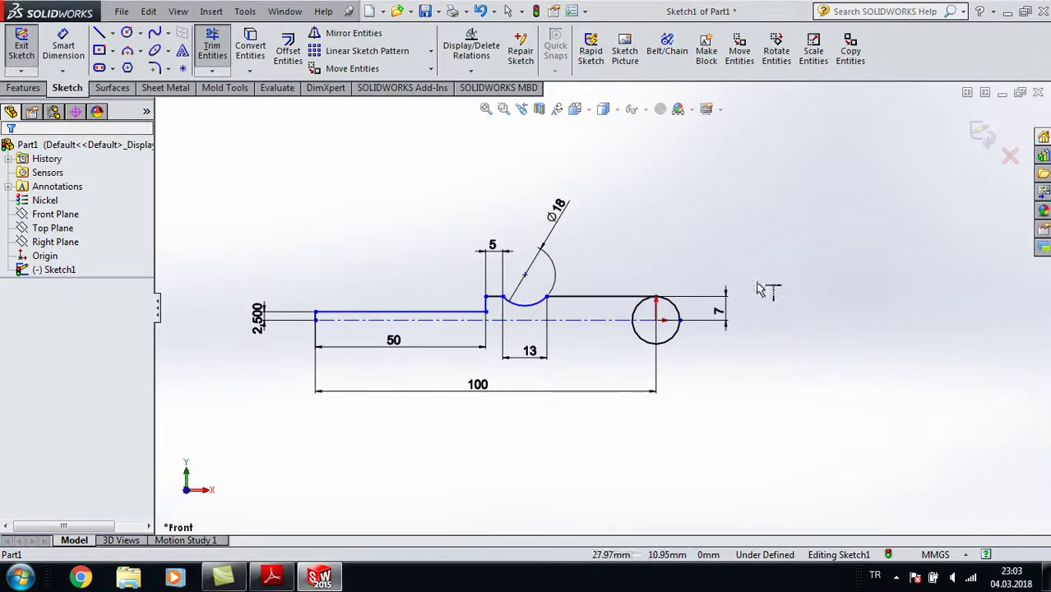
click(216, 48)
click(27, 311)
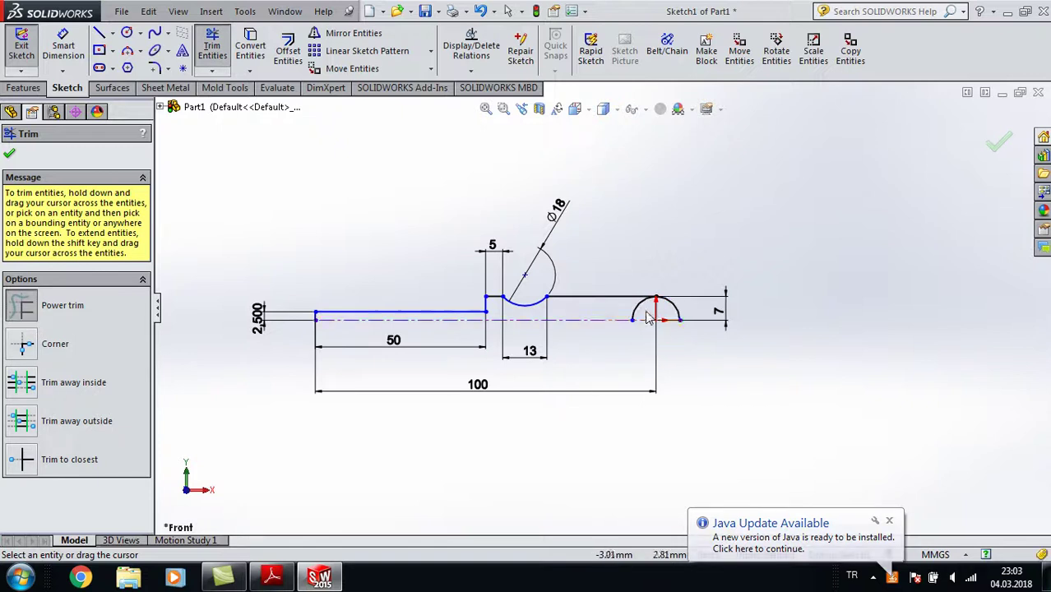
click(9, 155)
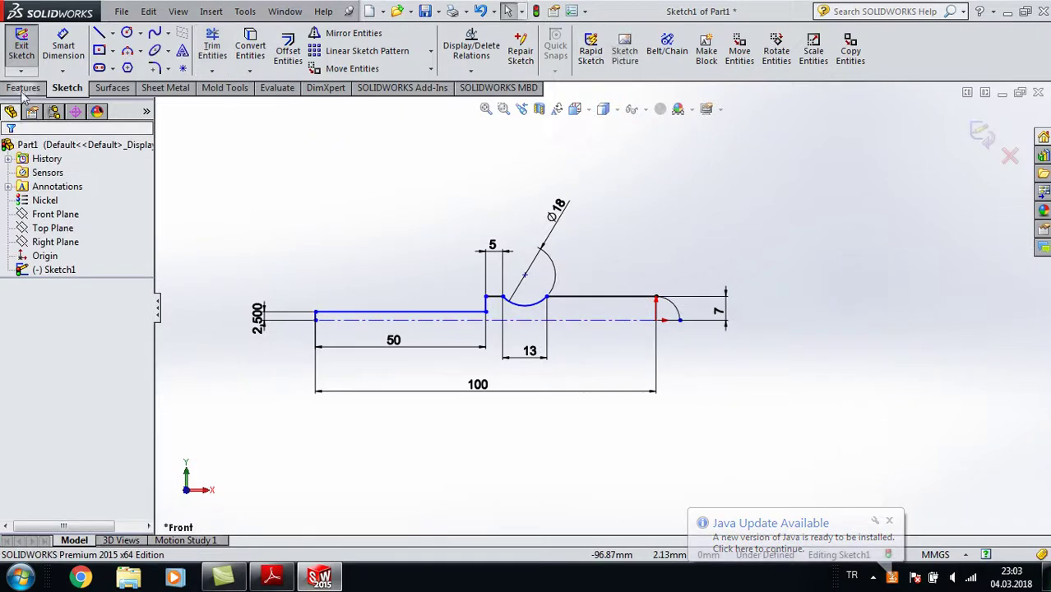
Step: Revolve the closed profile region 360° about the centreline to create Revolve1
click(23, 88)
click(75, 51)
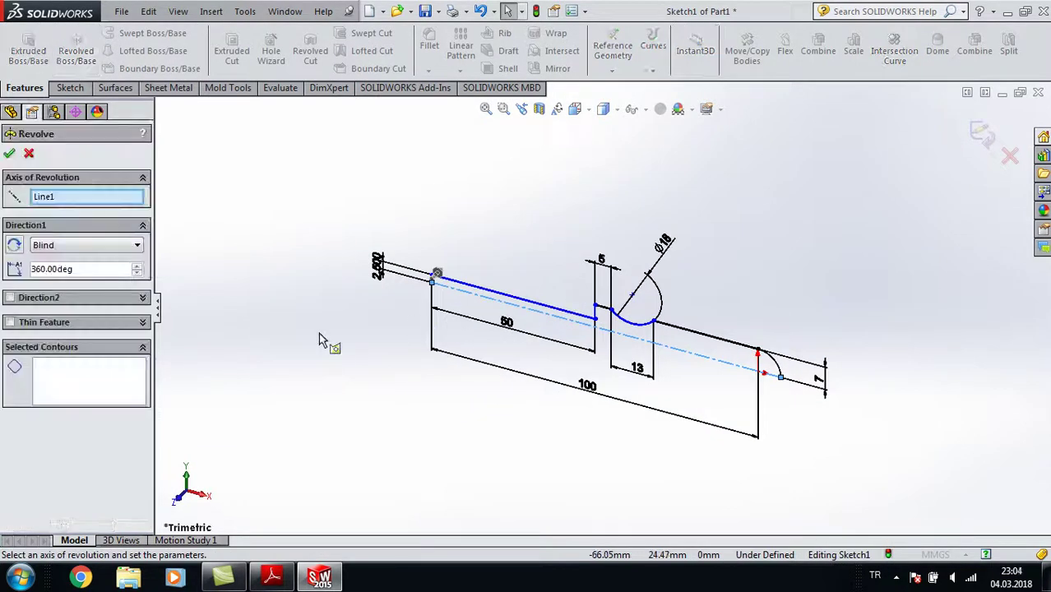
click(85, 382)
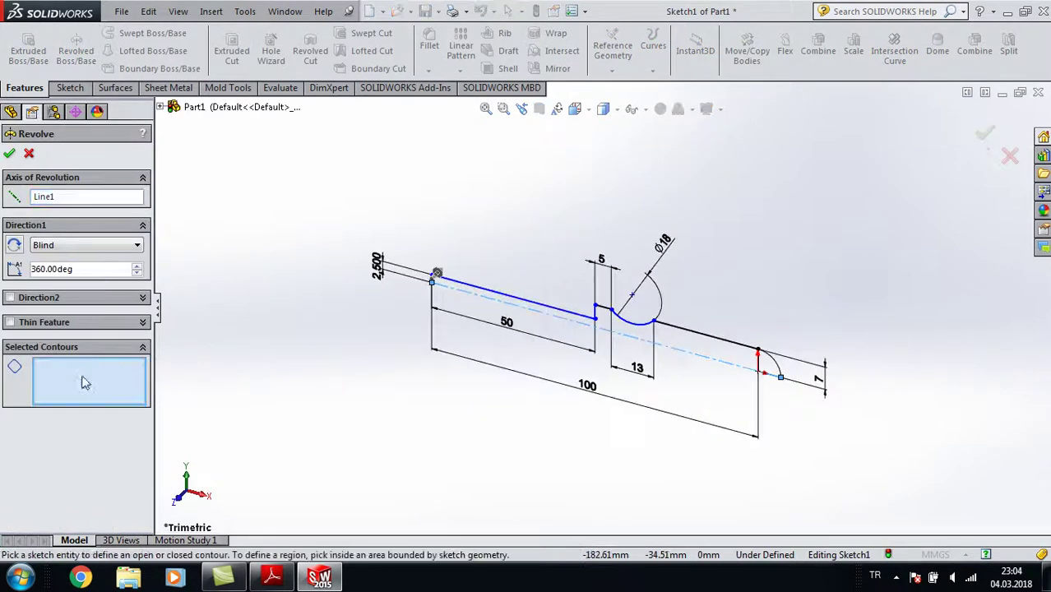
click(669, 340)
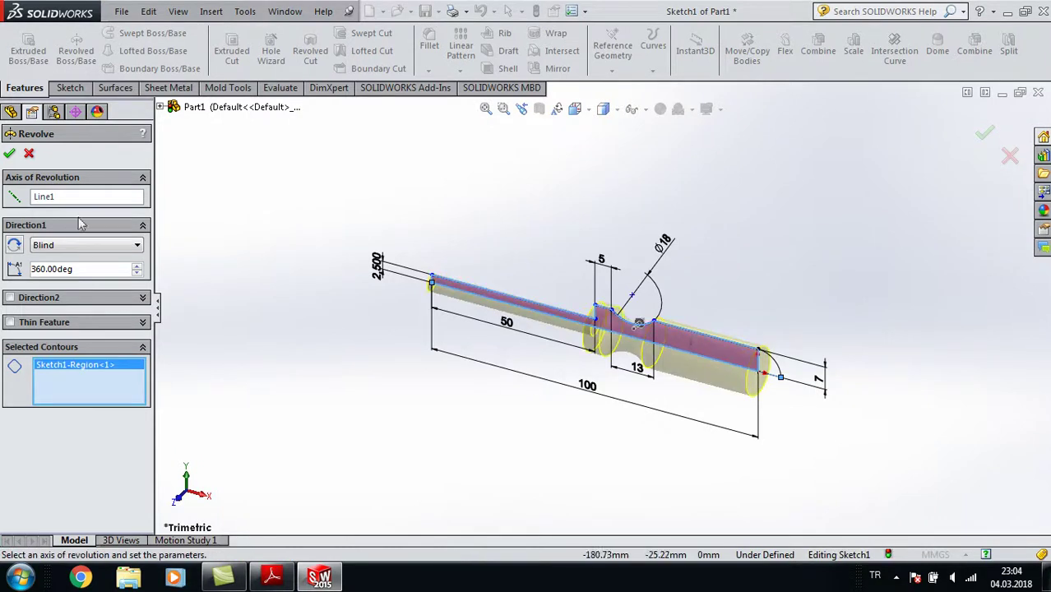
click(10, 154)
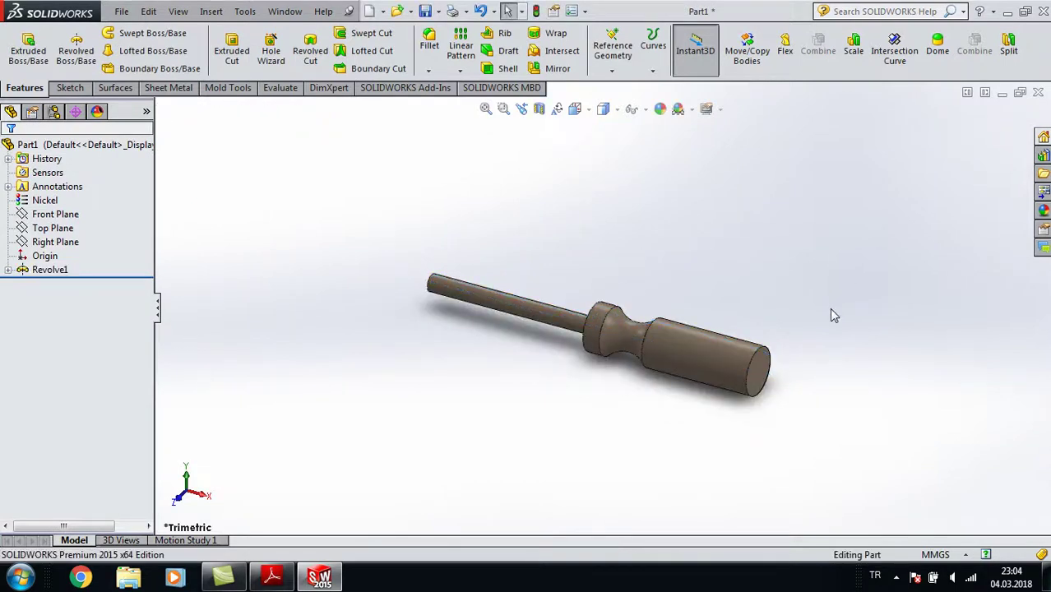
Step: Open Revolve1's sketch for editing and view it from the front
click(7, 270)
click(69, 283)
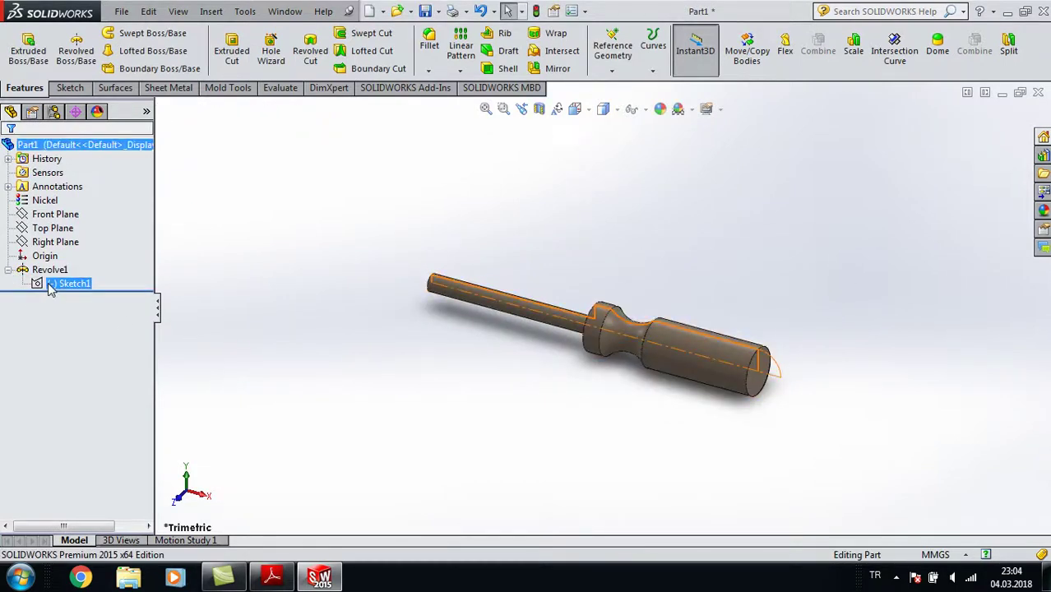
right_click(70, 283)
click(68, 251)
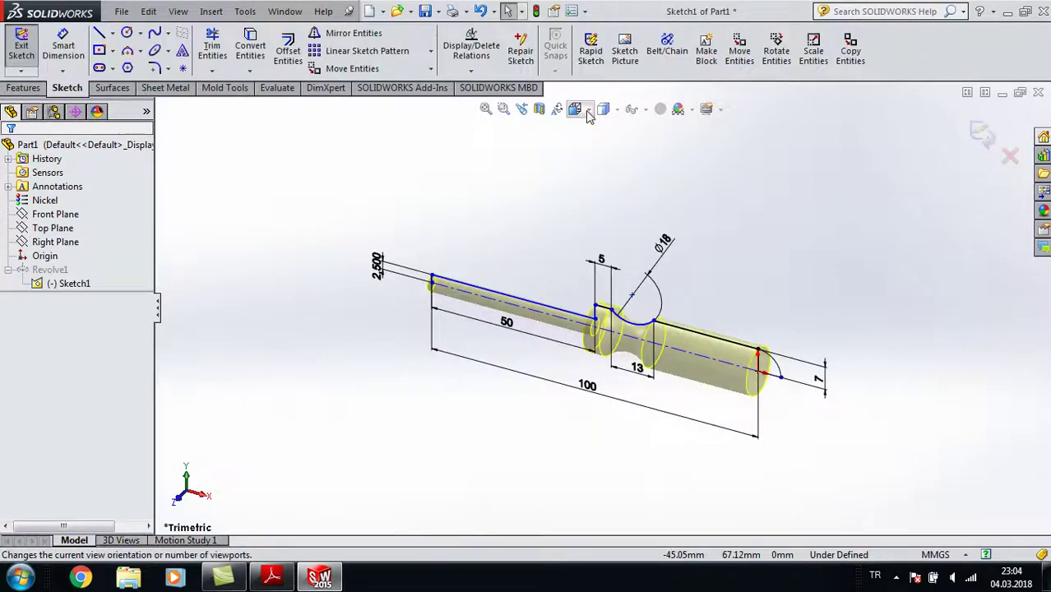
click(574, 108)
click(576, 109)
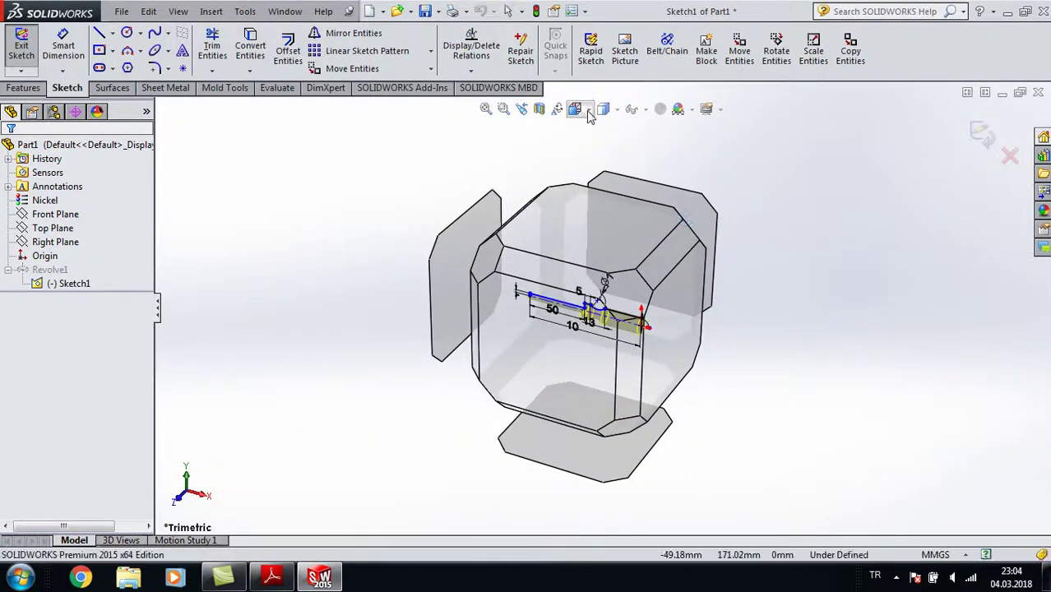
click(653, 188)
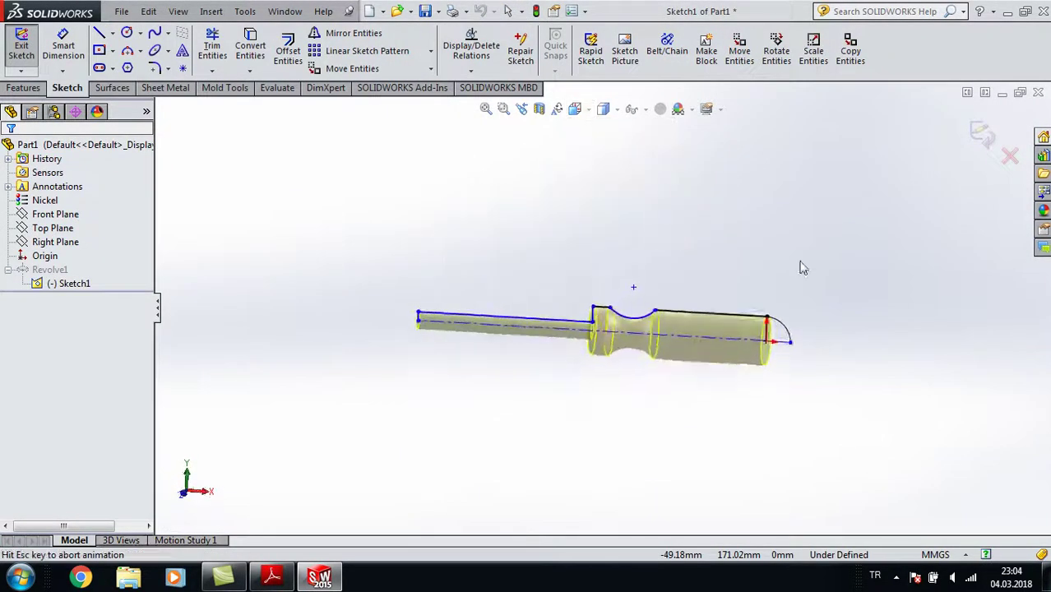
scroll(773, 391, down, 4)
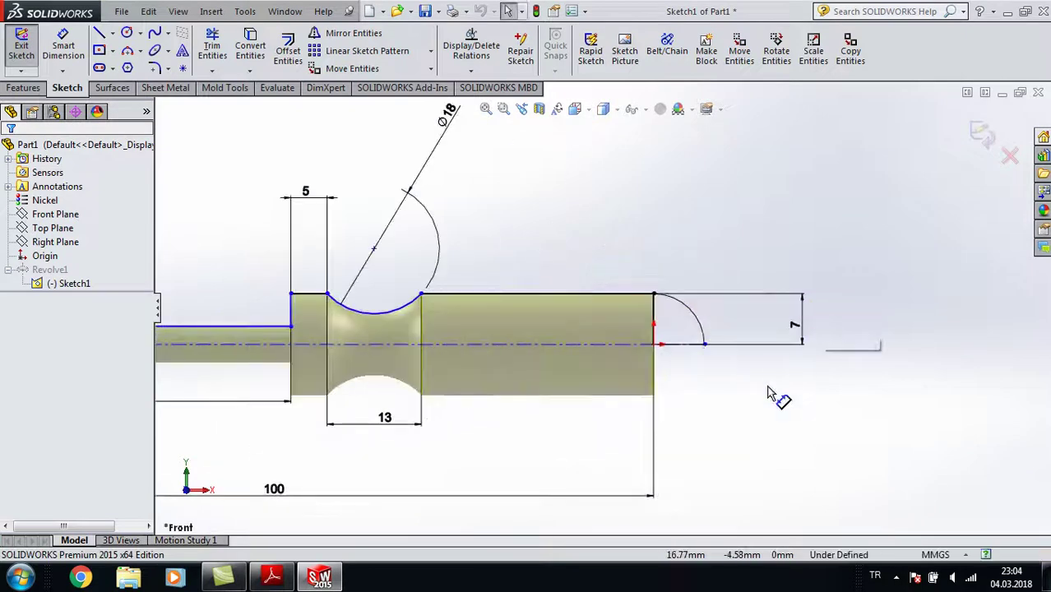
Step: Inspect the centreline and handle end line, then exit the sketch to rebuild Revolve1
click(684, 346)
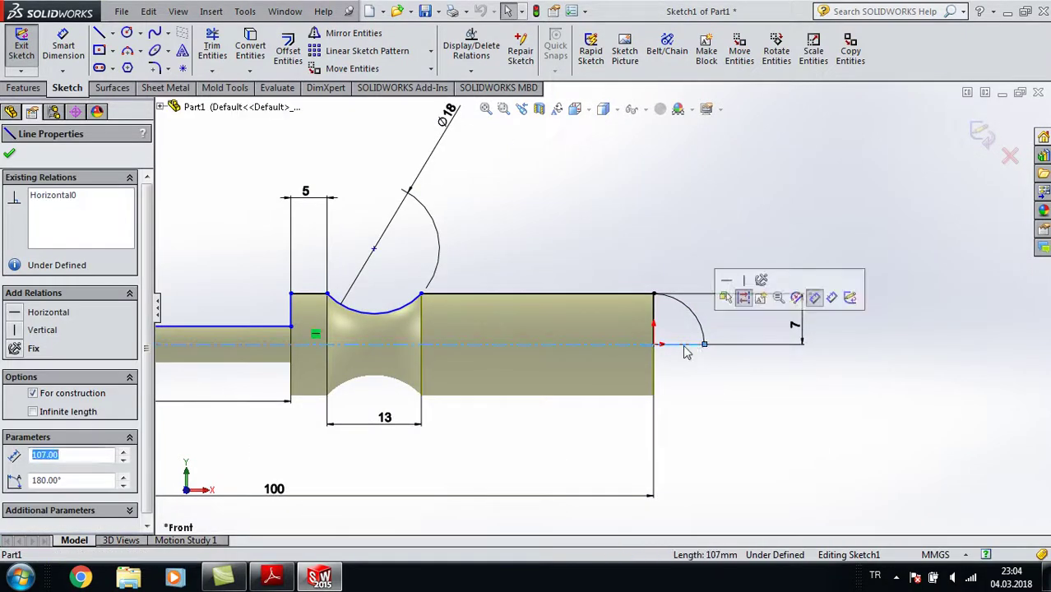
click(681, 360)
click(656, 321)
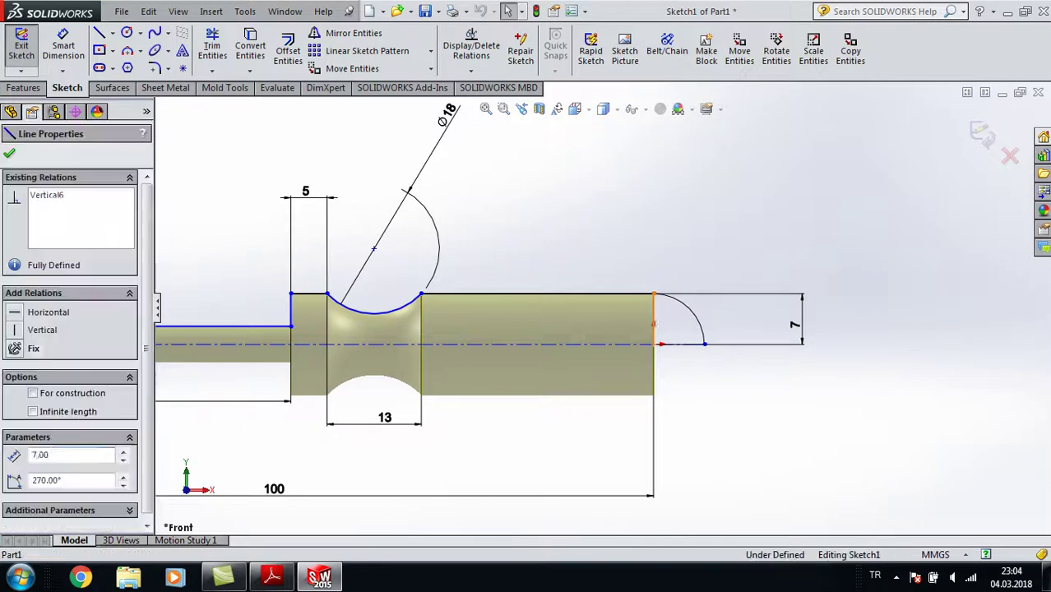
click(758, 234)
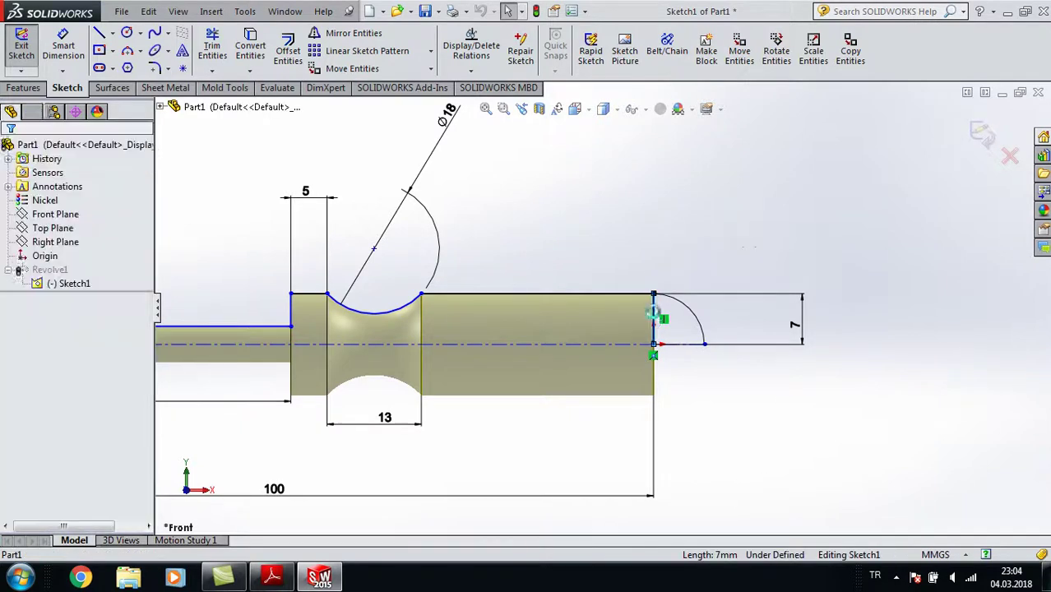
click(982, 136)
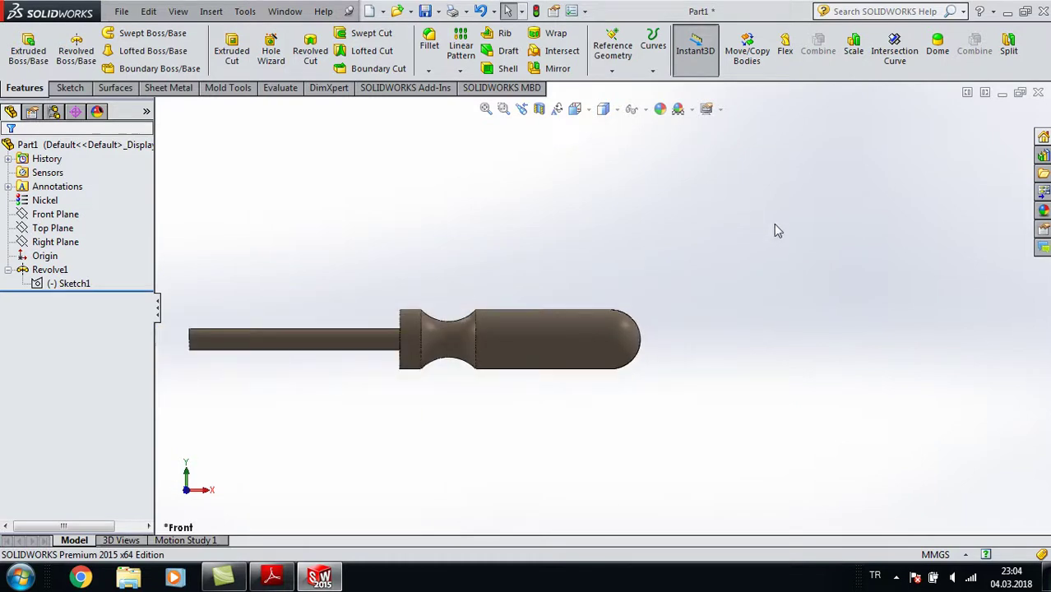
Step: Assign Plain Carbon Steel as the material and view the part isometrically
right_click(38, 201)
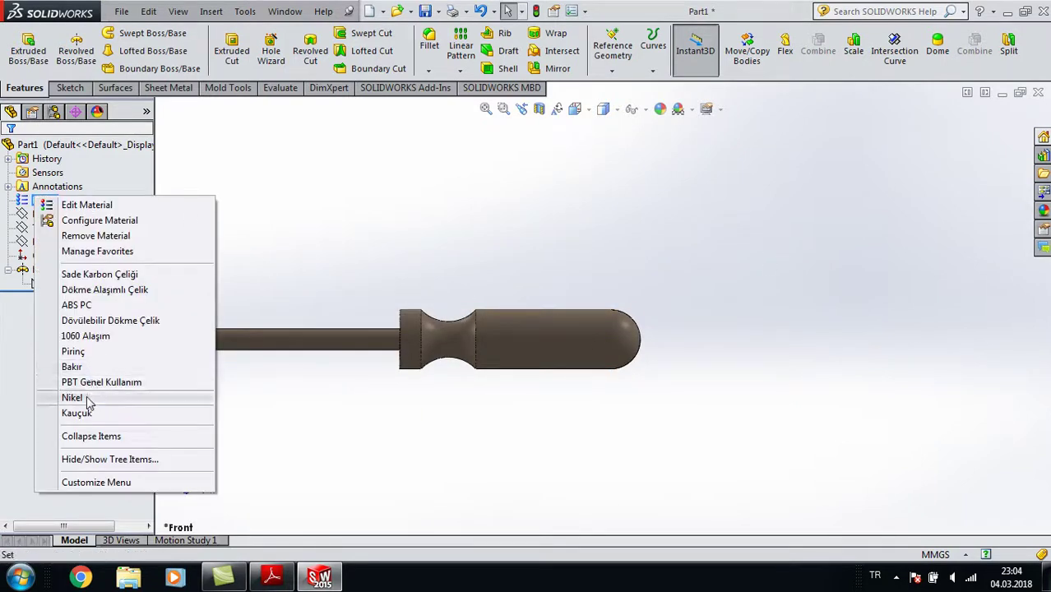
click(107, 275)
click(575, 109)
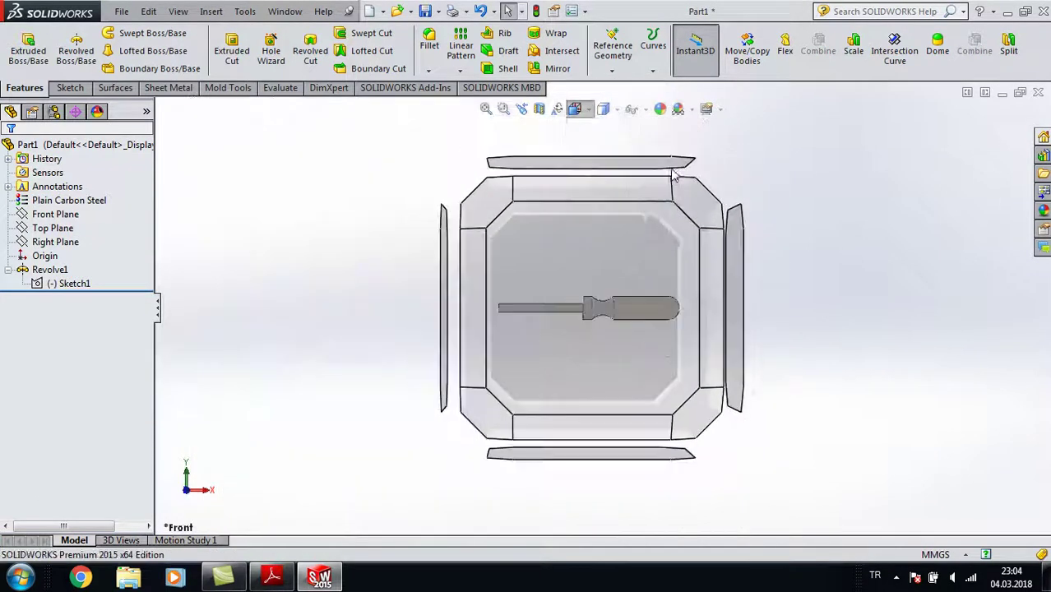
click(659, 156)
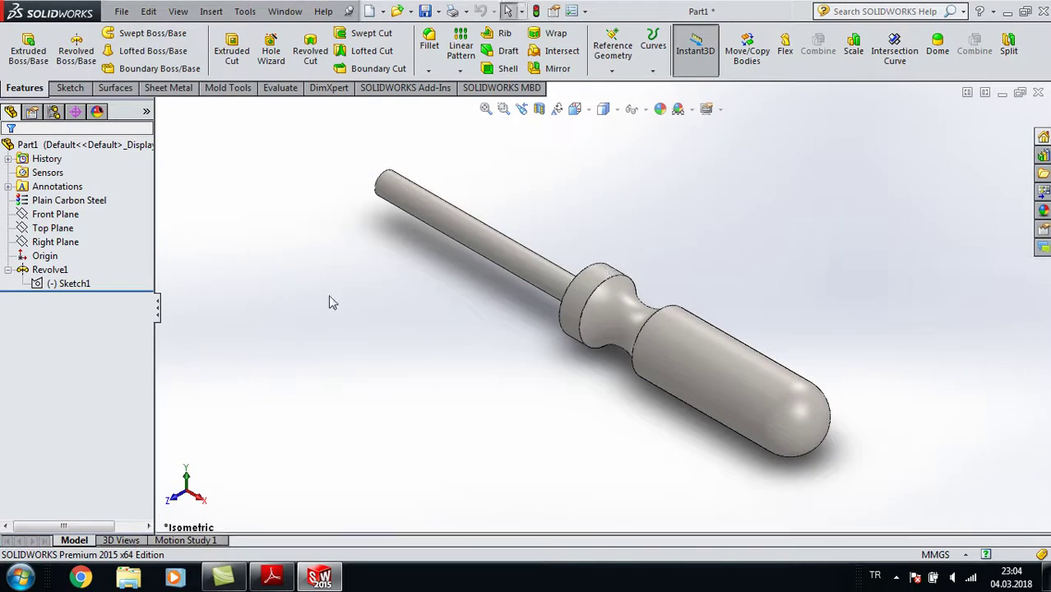
middle_drag(329, 302, 421, 457)
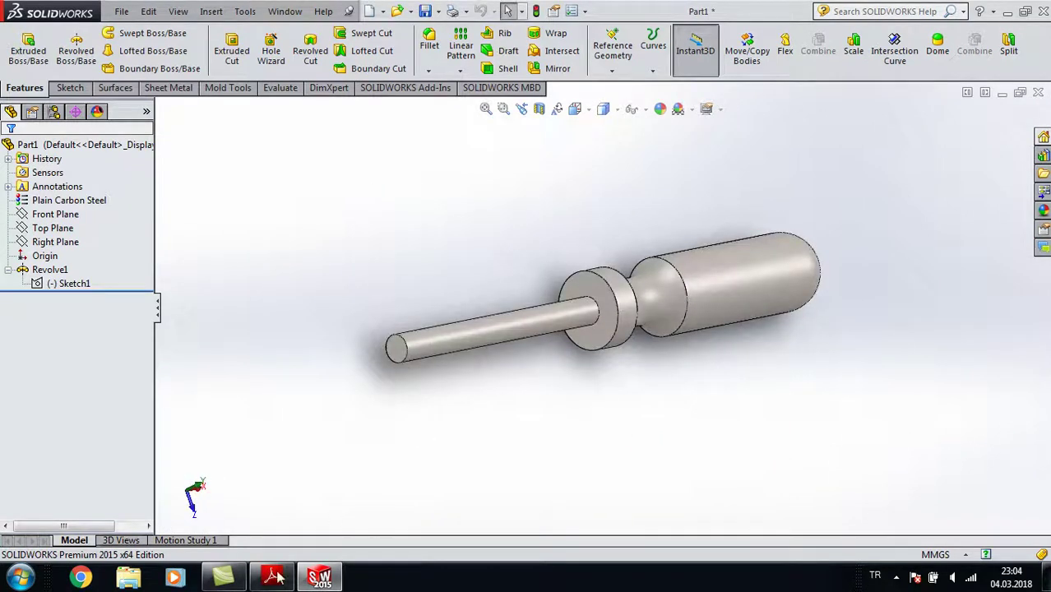
click(273, 577)
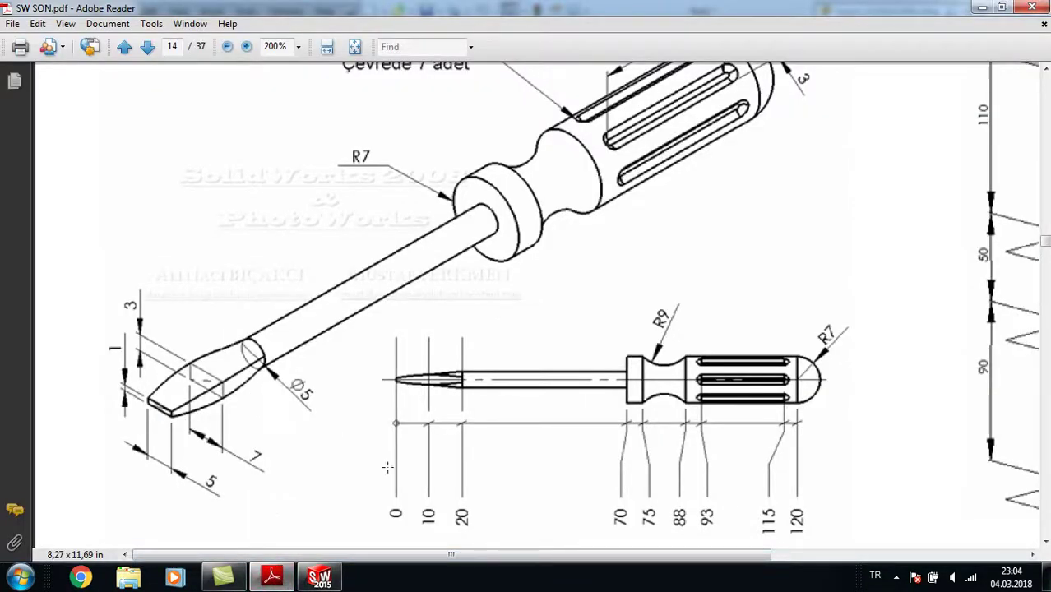
Step: Add two reference planes offset 10 mm apart from the shaft's end face
click(318, 579)
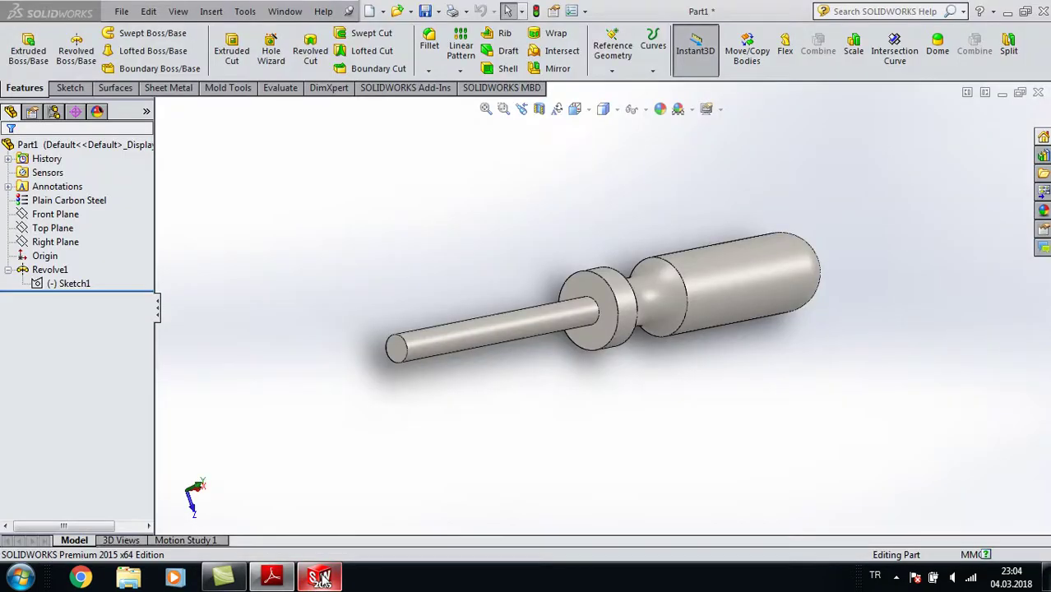
click(393, 351)
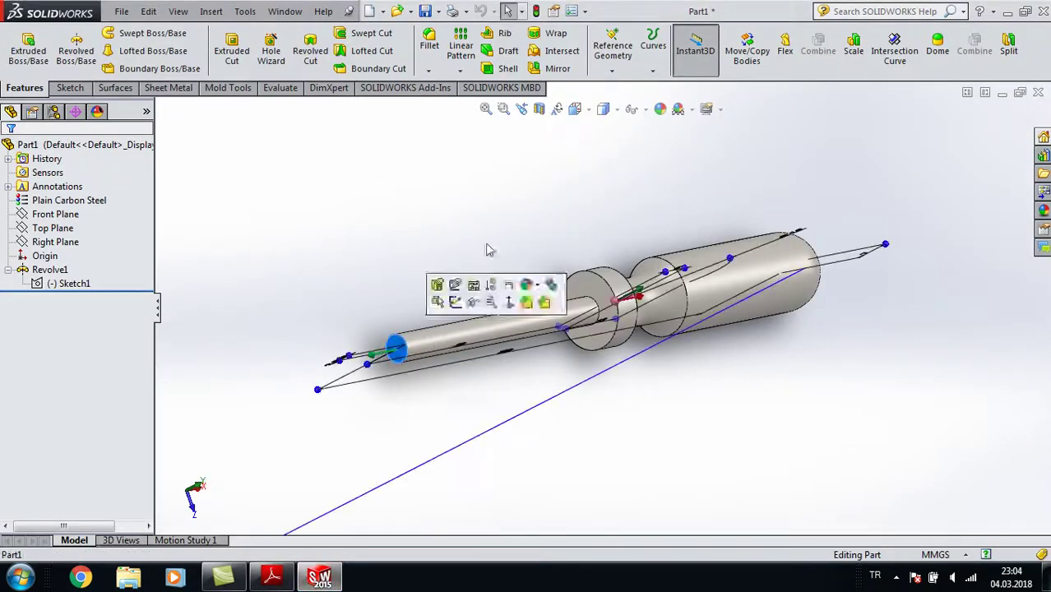
click(612, 69)
click(626, 85)
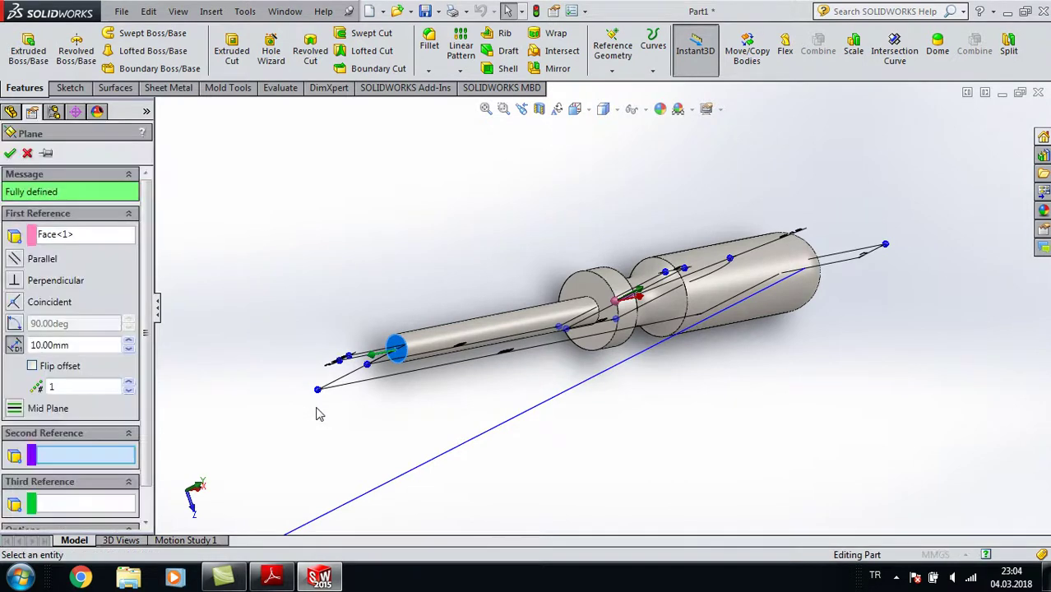
click(129, 384)
click(10, 154)
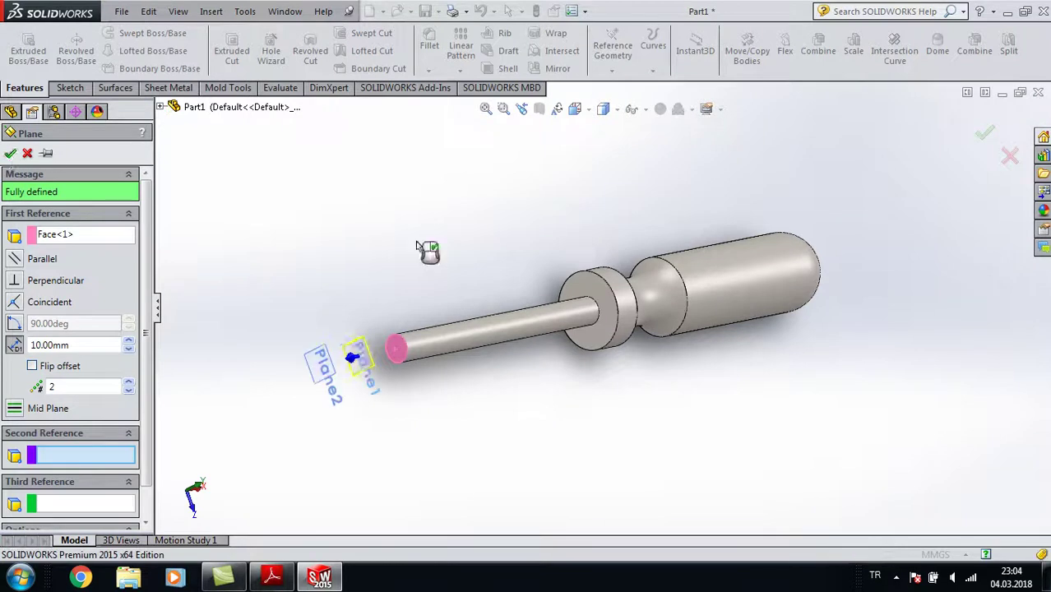
click(273, 579)
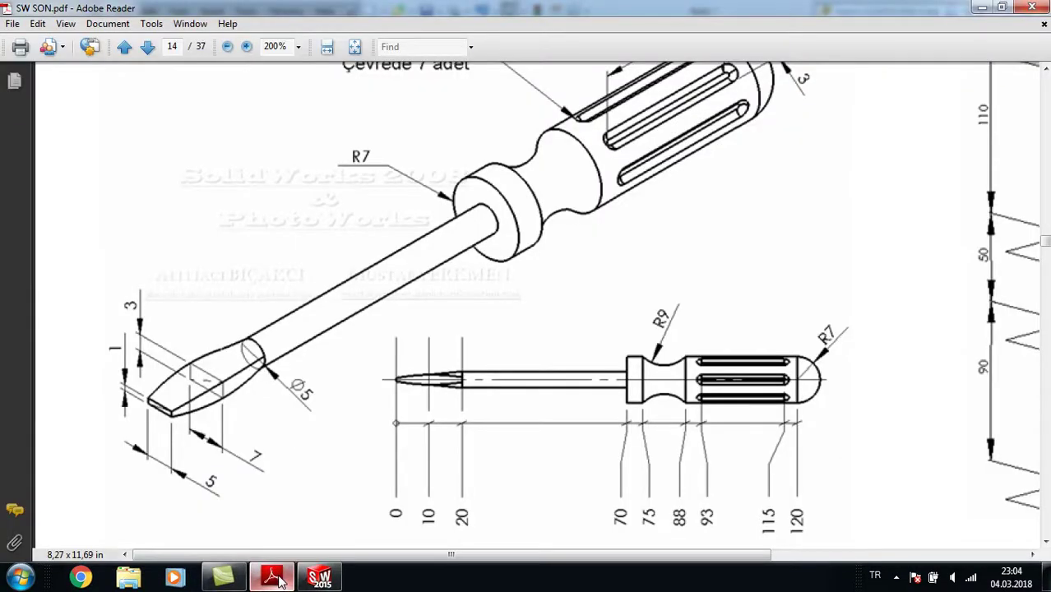
click(319, 578)
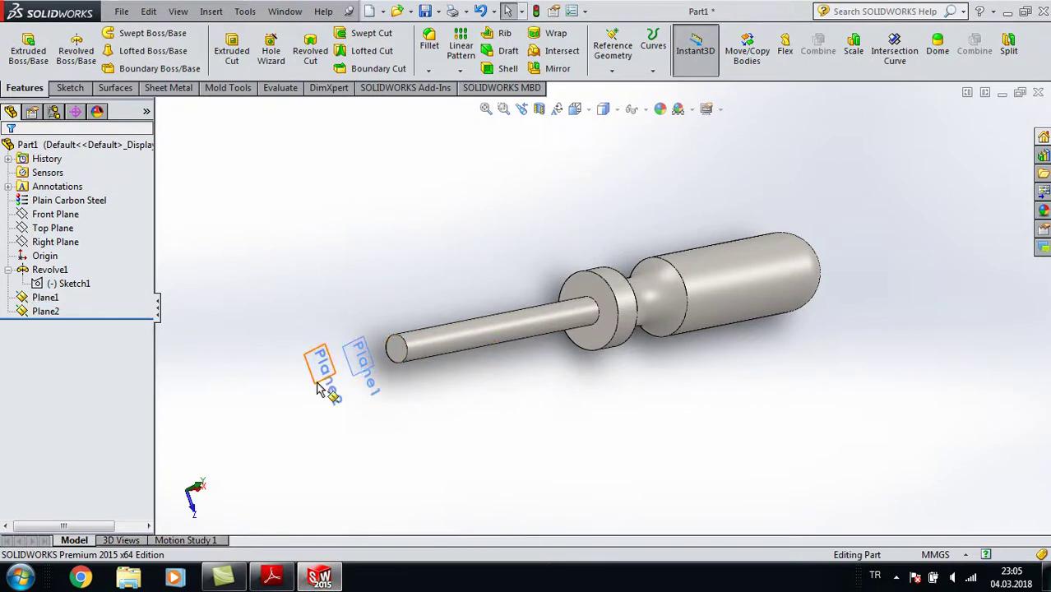
Step: On Plane1, viewed normal, draw a centre rectangle at the origin
click(372, 370)
click(481, 315)
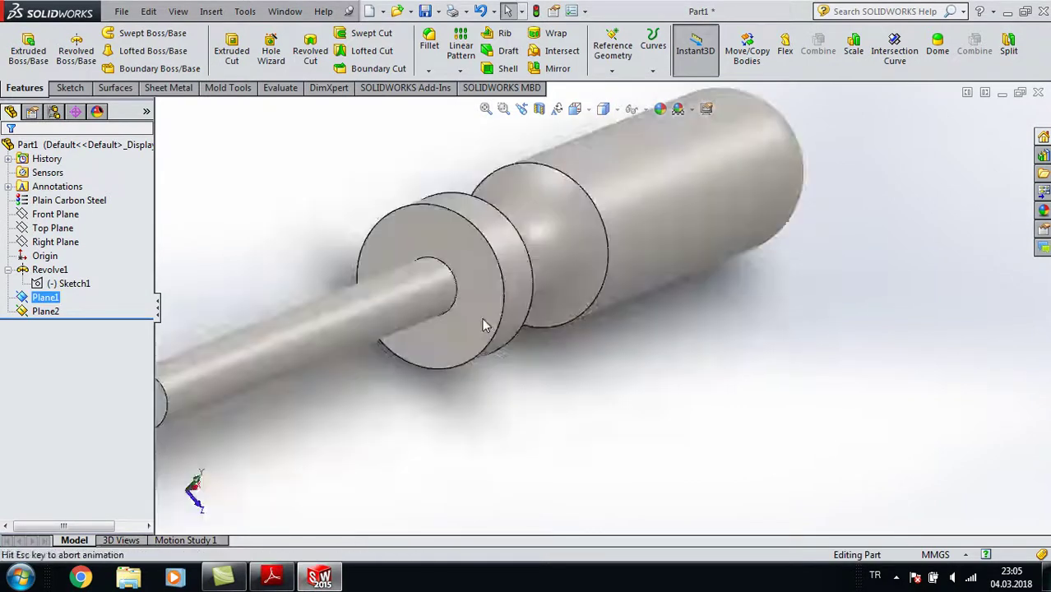
click(70, 87)
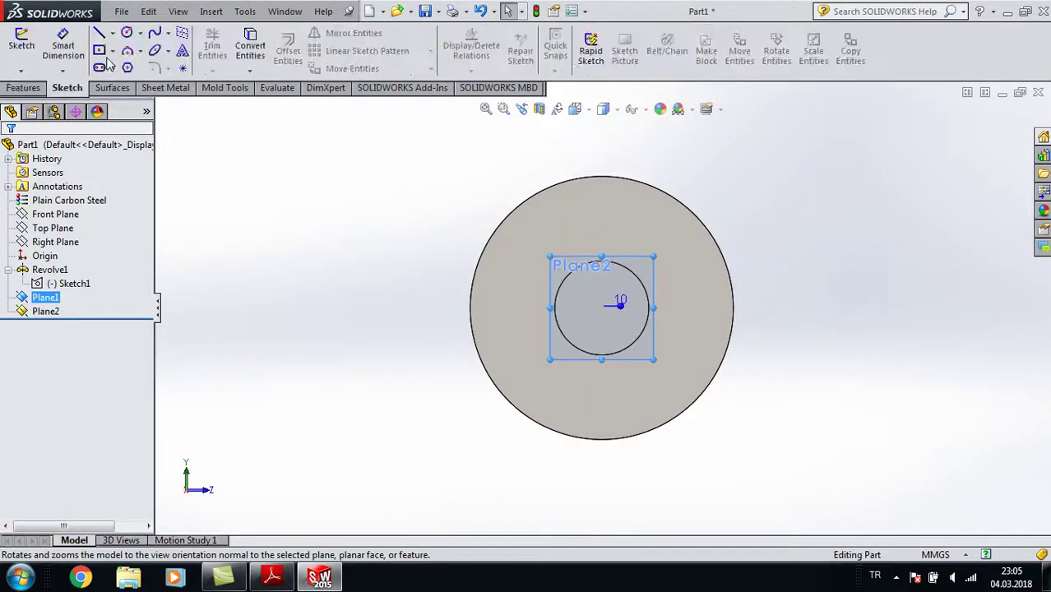
click(99, 50)
click(603, 308)
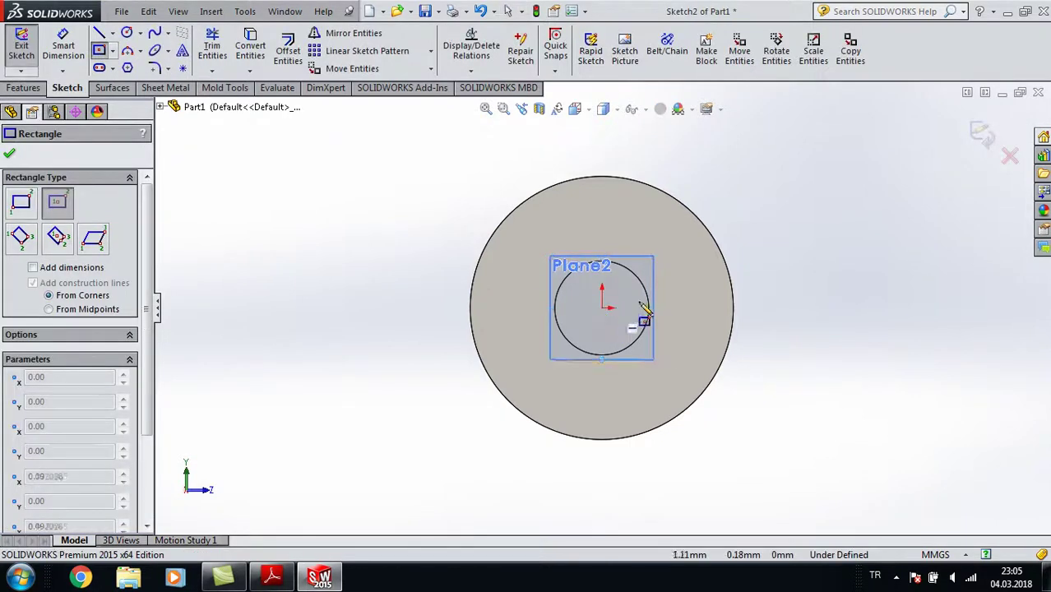
click(683, 332)
Step: Dimension the Plane1 rectangle 7 wide by 3 high and exit the sketch
click(64, 46)
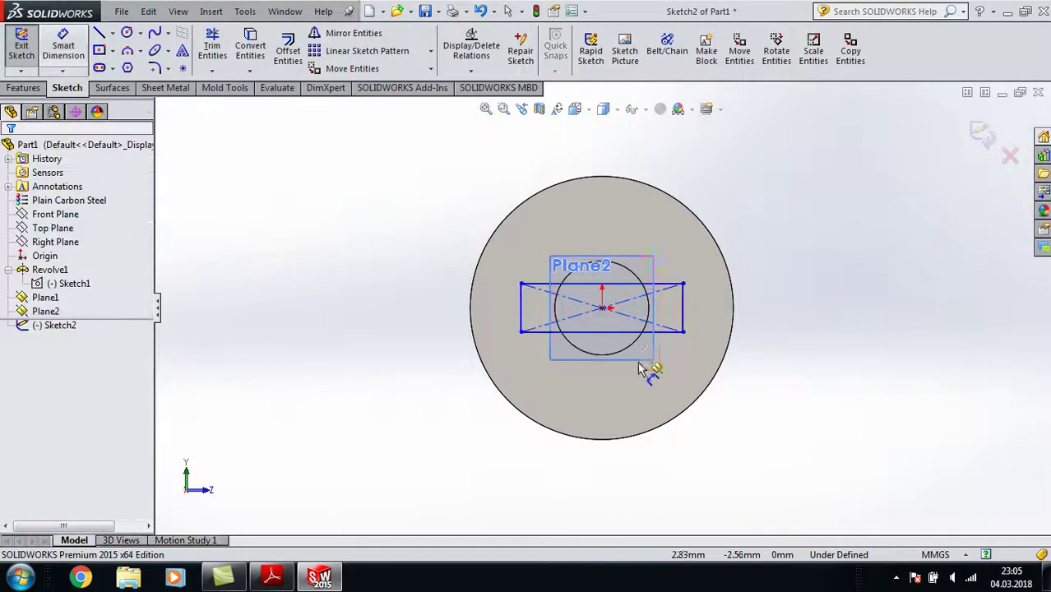
click(642, 333)
click(626, 395)
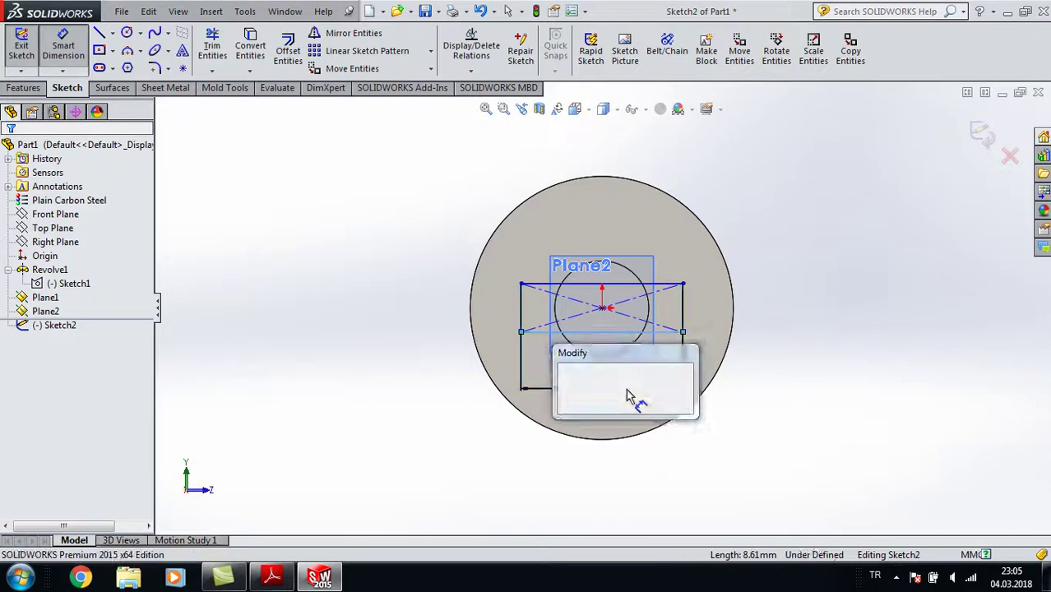
text(7)
key(Return)
click(667, 313)
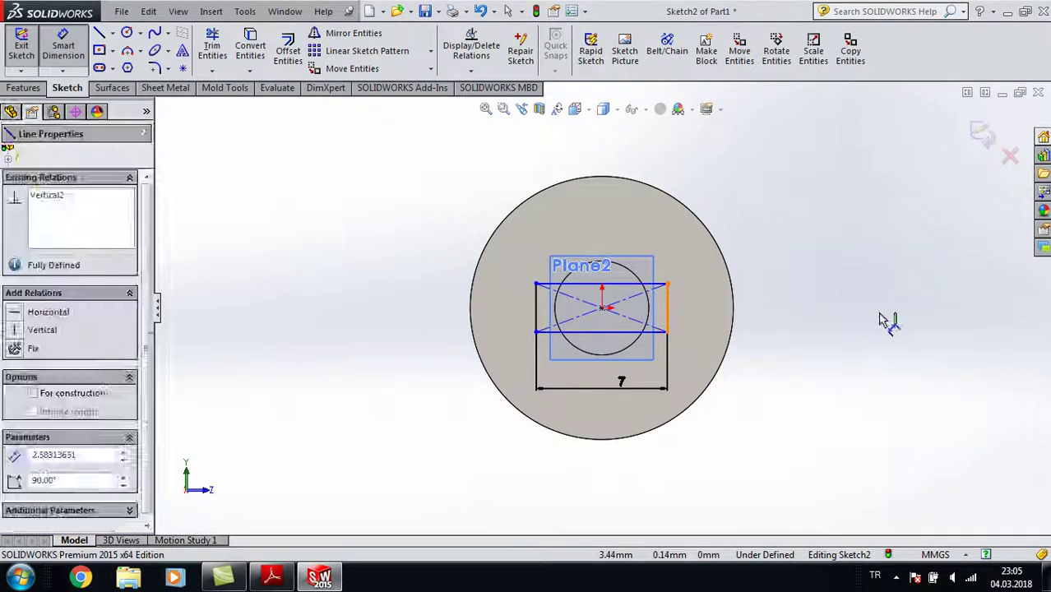
click(880, 325)
key(Return)
text(3)
key(Return)
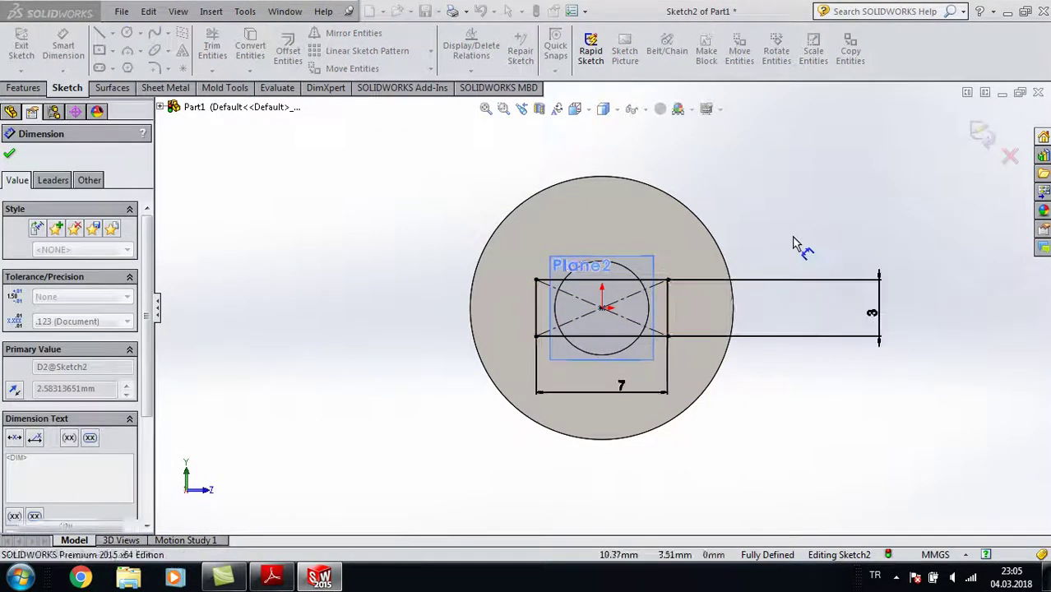
key(Escape)
click(980, 134)
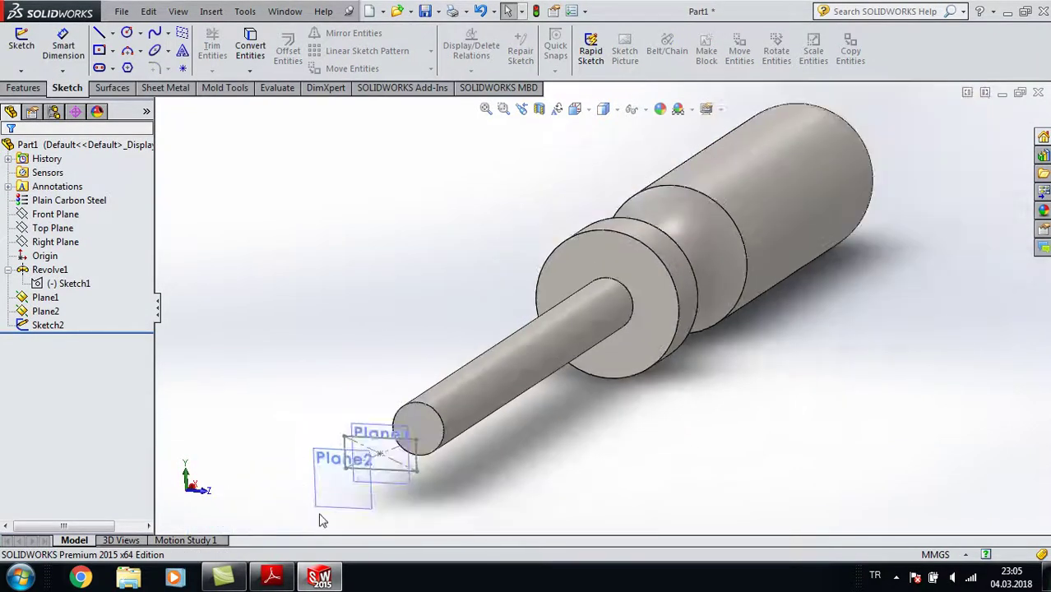
Step: On Plane2, viewed normal, draw a centre rectangle at the origin
click(333, 505)
click(403, 434)
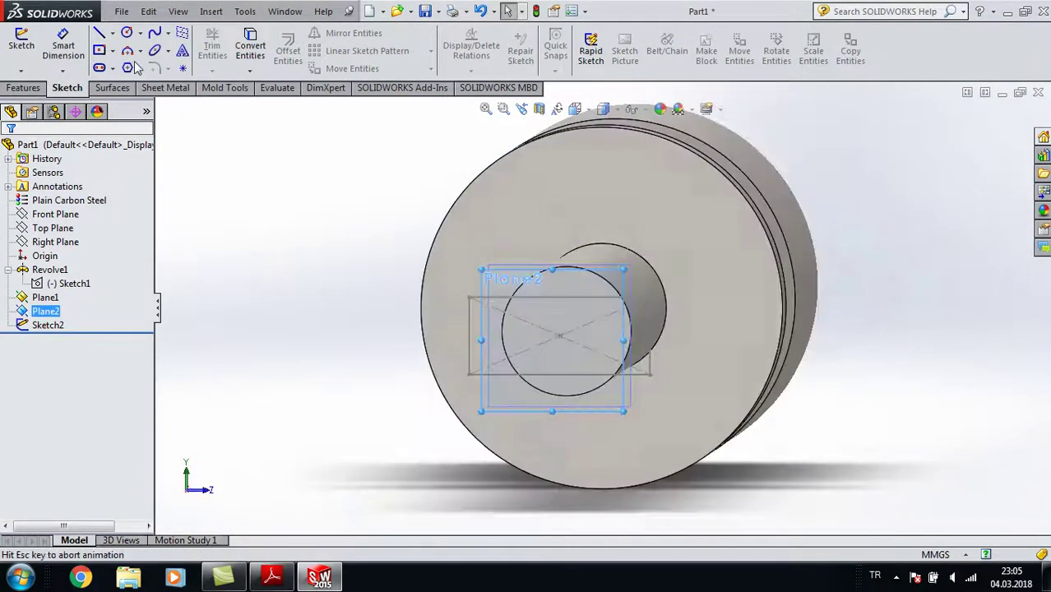
click(99, 50)
click(601, 309)
click(728, 325)
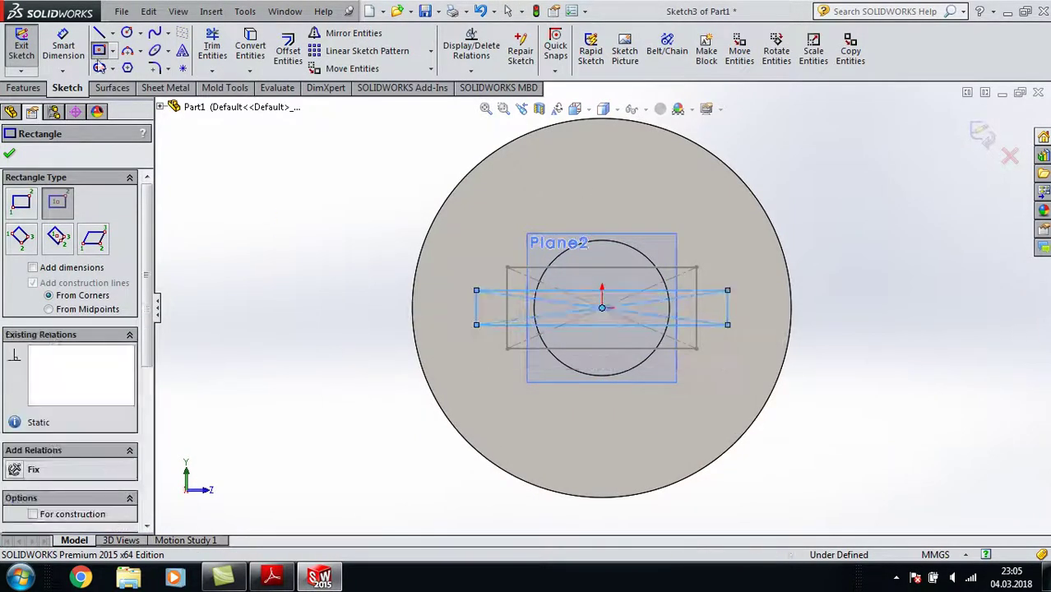
Step: Dimension the Plane2 rectangle 5 wide by 1 high and exit the sketch
click(62, 45)
click(633, 325)
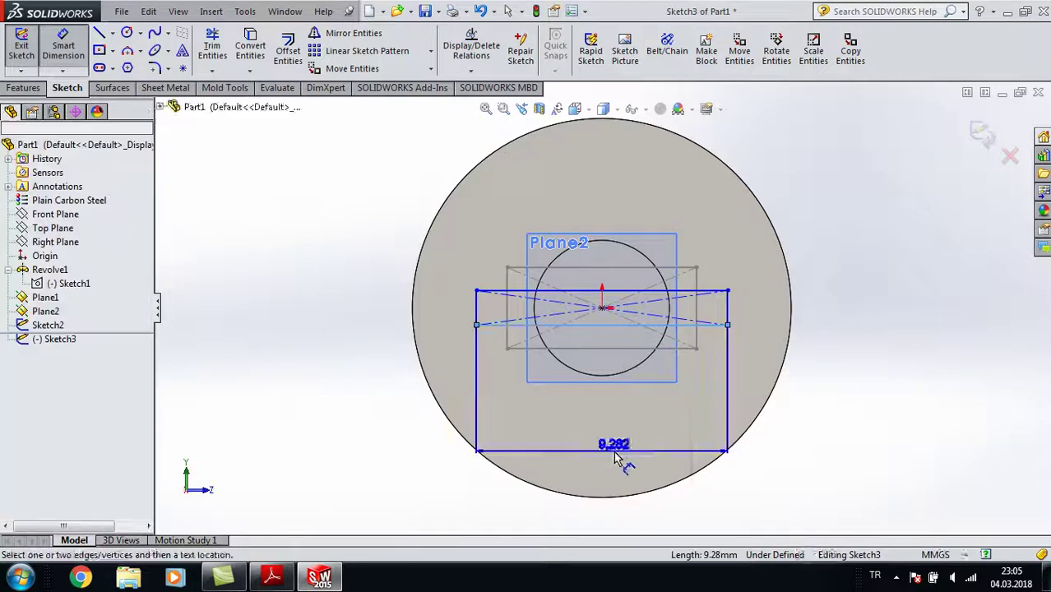
click(614, 452)
text(5)
key(Return)
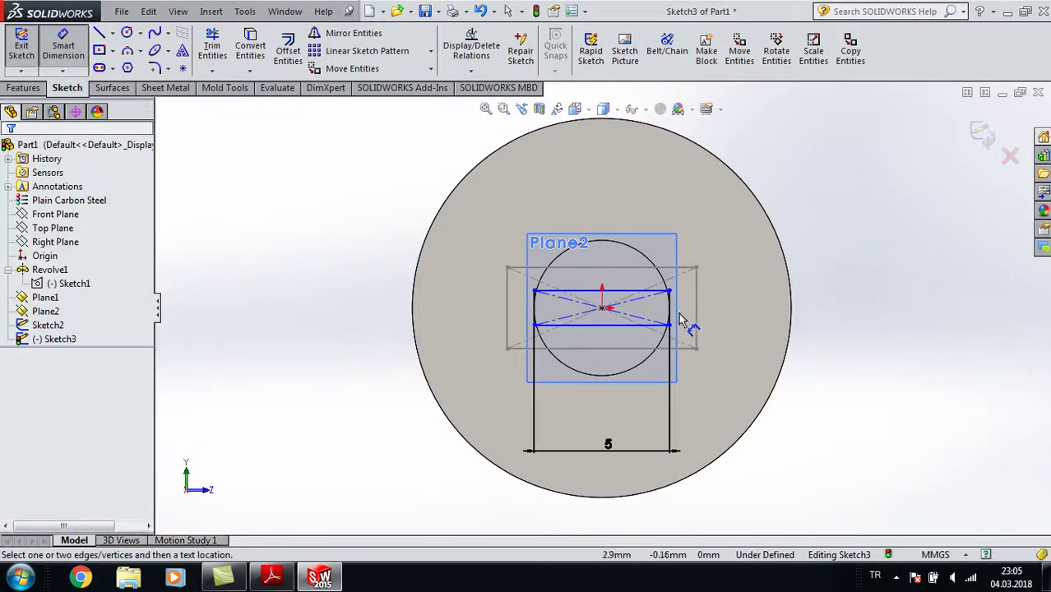
click(673, 315)
click(858, 321)
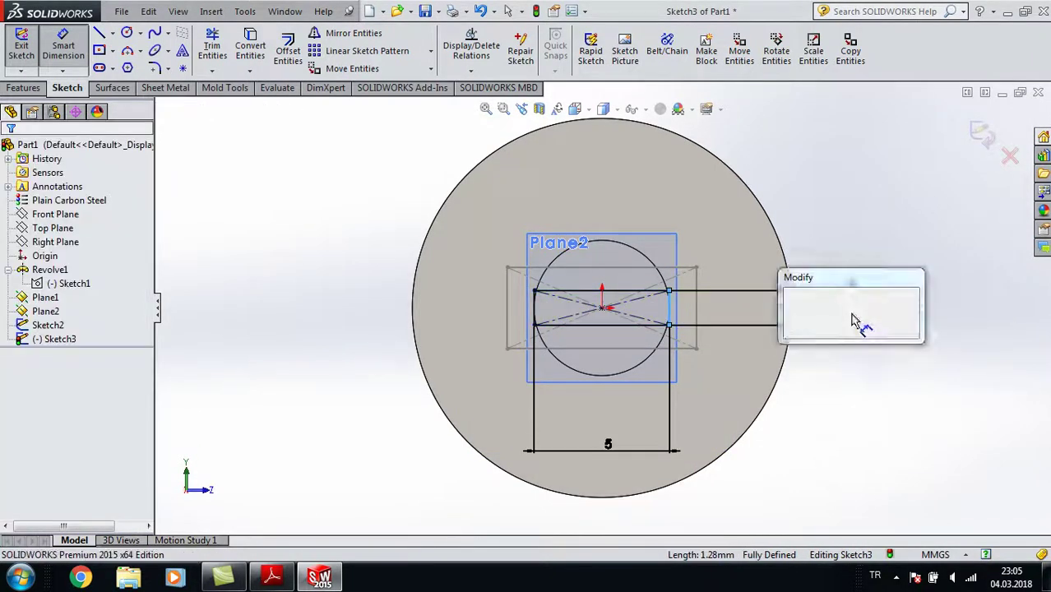
text(1.28131771mm)
key(Return)
click(982, 136)
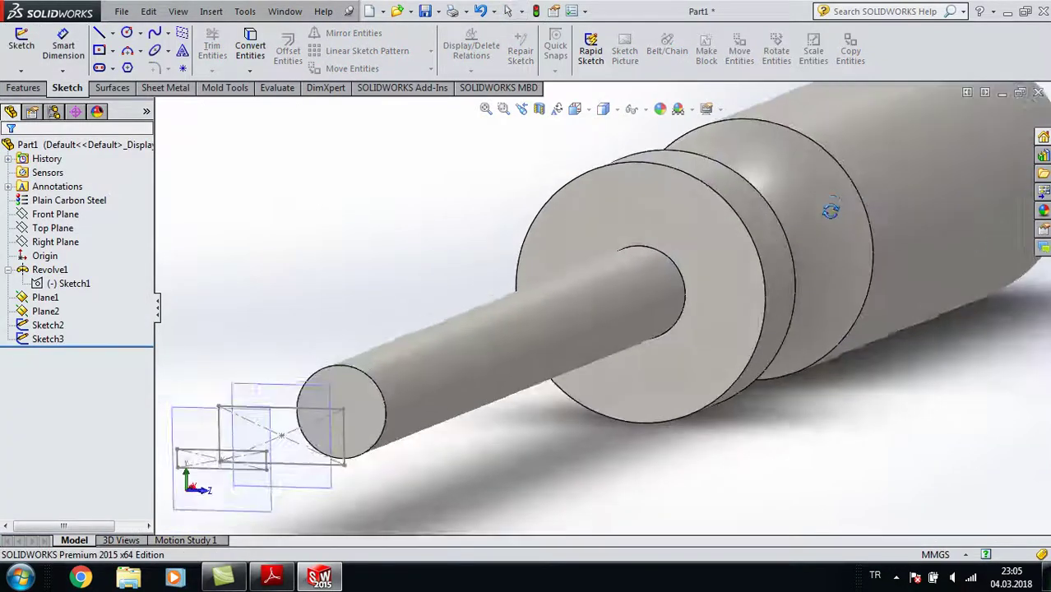
Step: Hide Plane1 and Plane2 and fit the whole part in the view
click(283, 385)
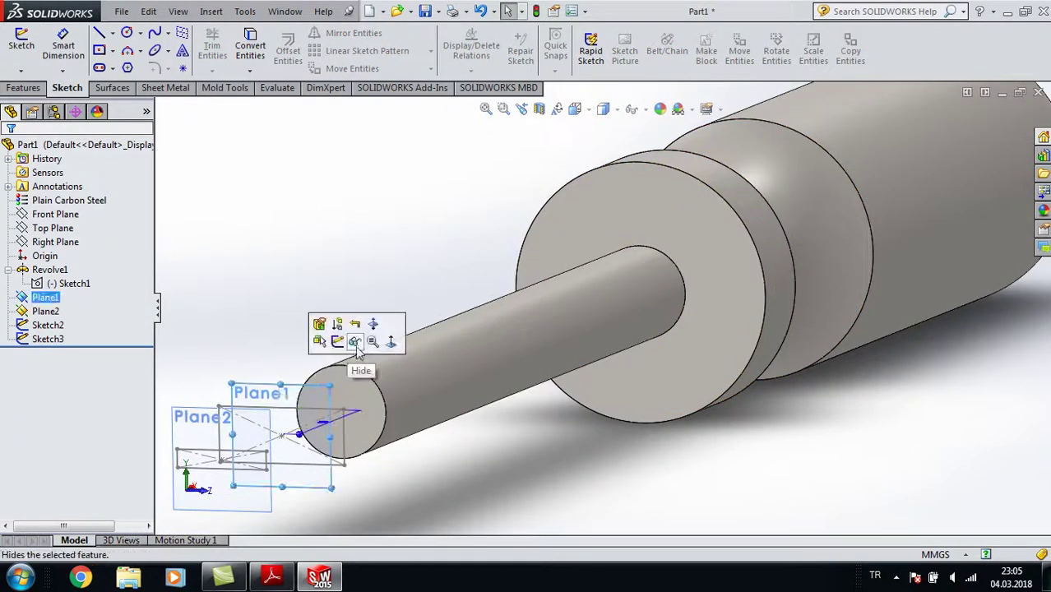
click(359, 350)
click(271, 415)
click(276, 359)
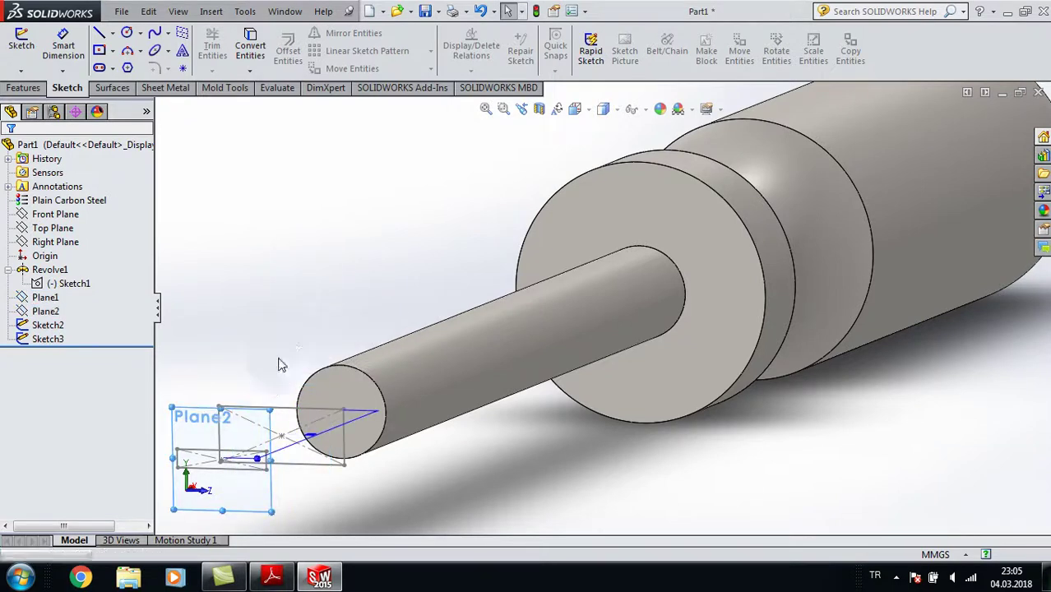
key(f)
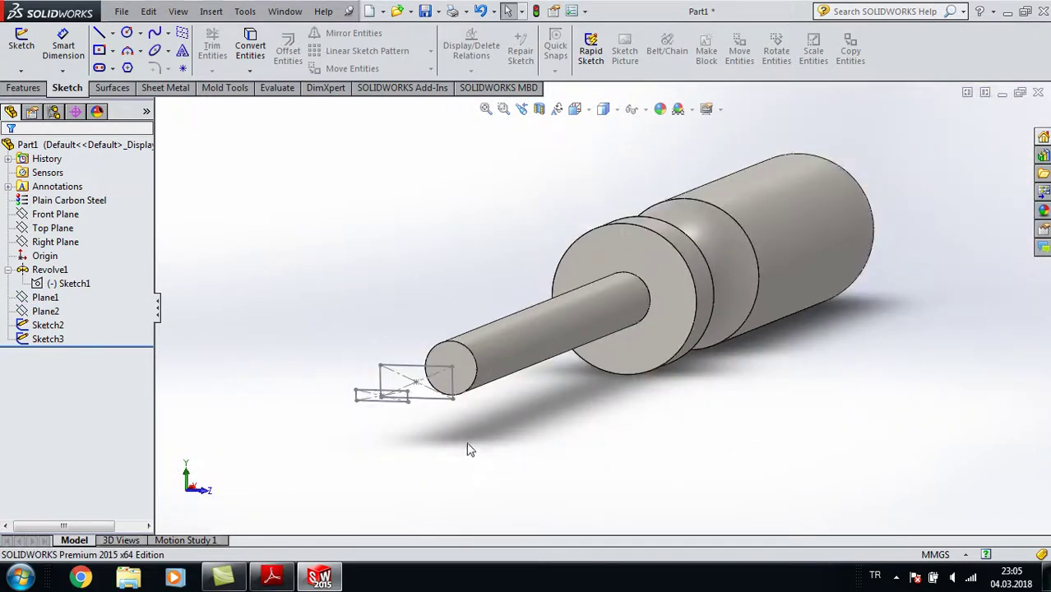
scroll(471, 449, down, 2)
click(32, 92)
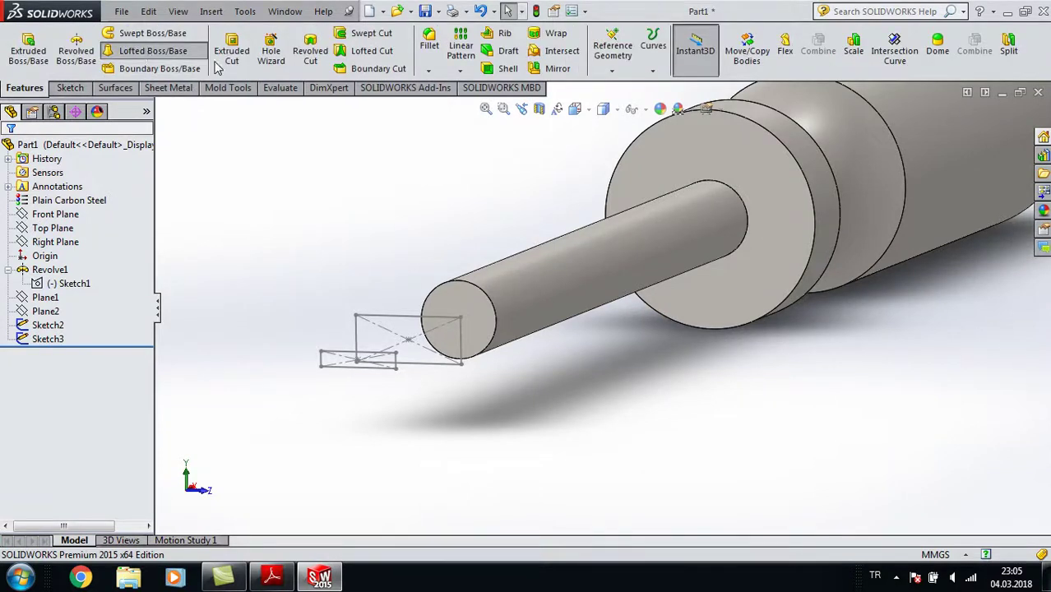
Step: Start a loft using the shaft end face, Sketch2 and Sketch3 as profiles
click(150, 51)
click(478, 320)
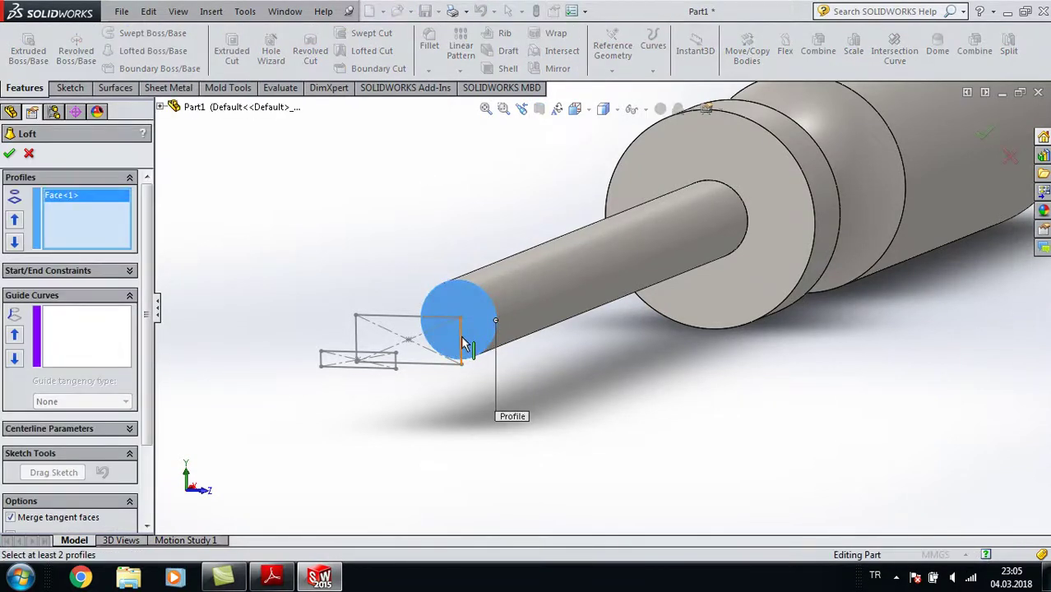
click(431, 362)
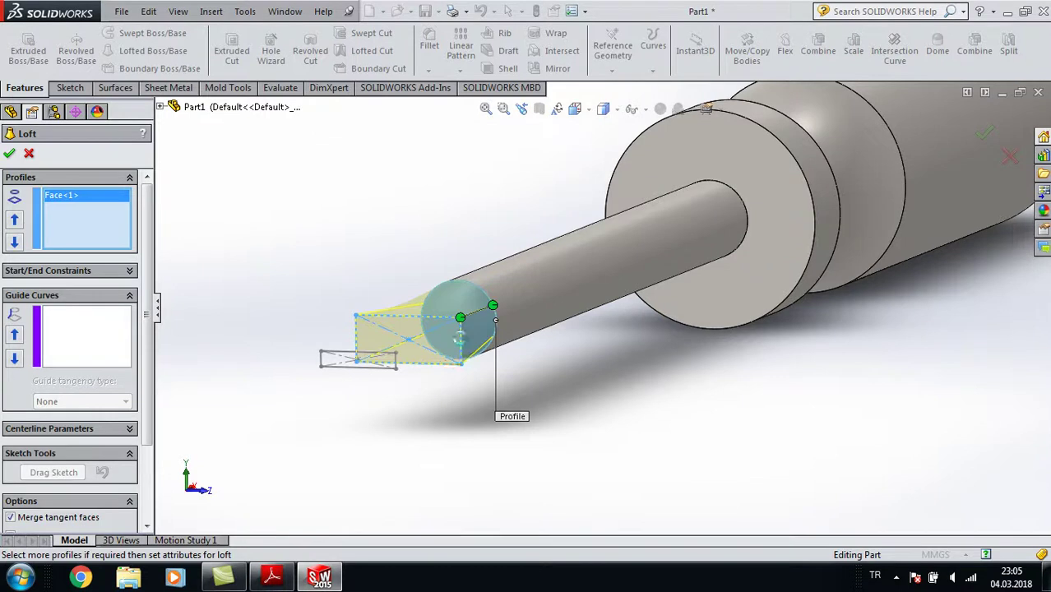
click(396, 366)
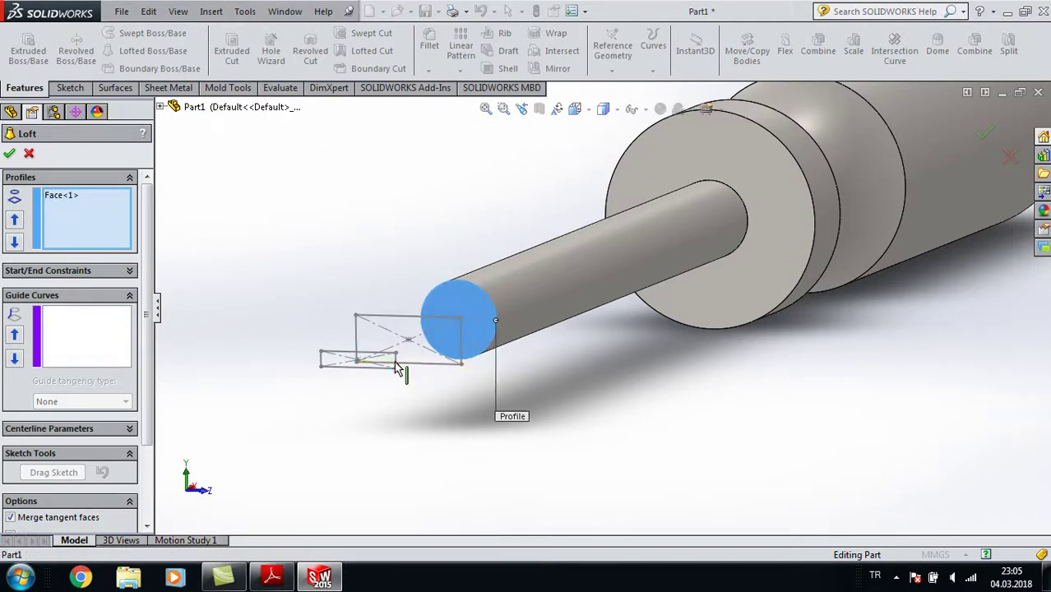
click(397, 366)
mouse_move(437, 371)
middle_down()
mouse_move(461, 378)
mouse_move(450, 413)
middle_up()
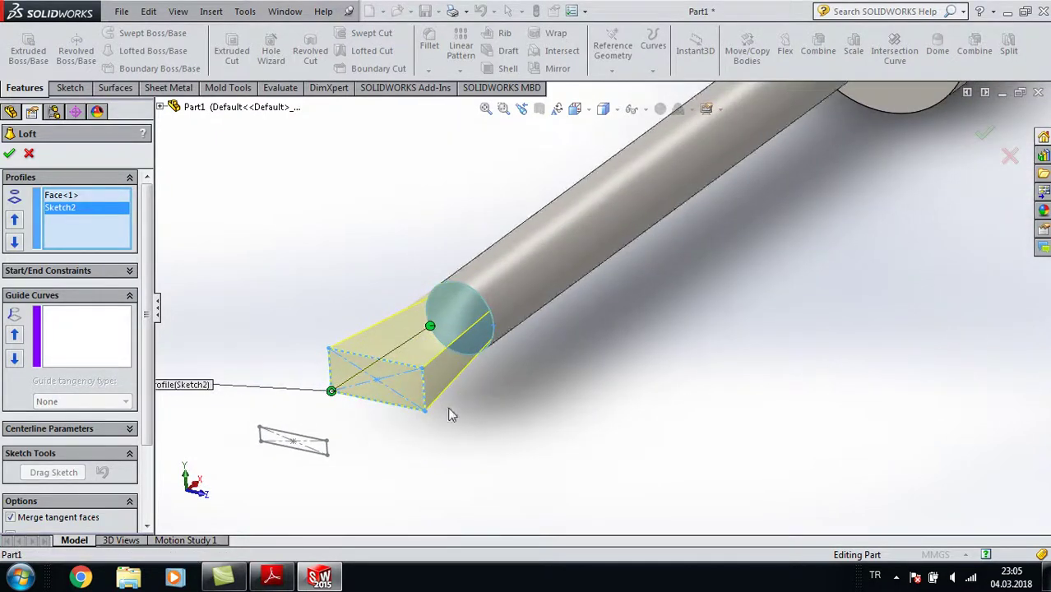
click(260, 433)
Step: Drag the loft connectors to matching corners so the tip preview flattens
mouse_move(279, 352)
middle_down()
mouse_move(329, 318)
mouse_move(545, 298)
middle_up()
scroll(755, 298, up, 5)
scroll(769, 336, down, 4)
scroll(787, 319, down, 2)
scroll(788, 319, down, 2)
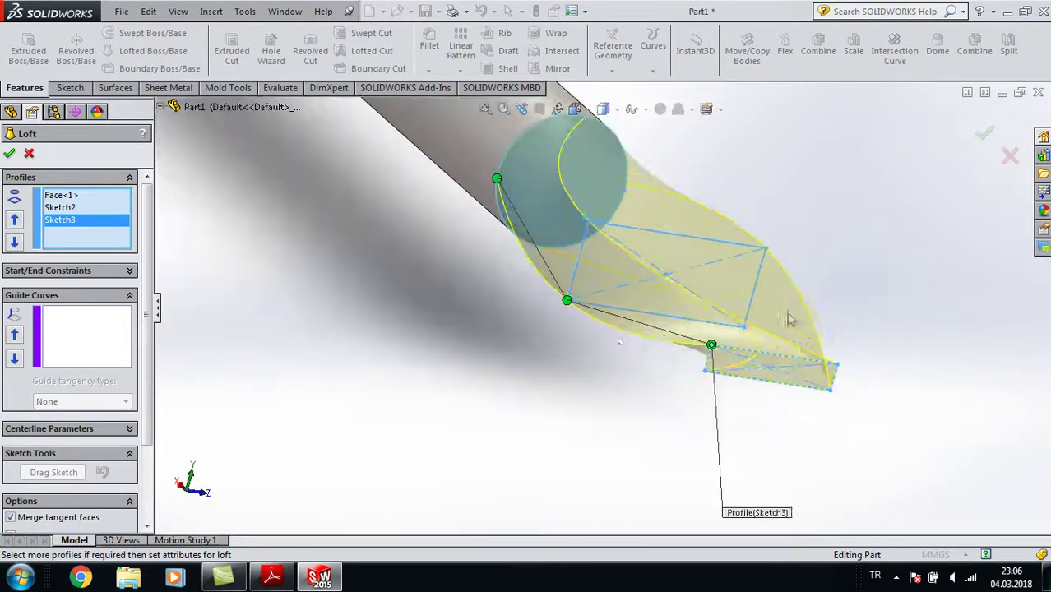
drag(566, 306, 575, 289)
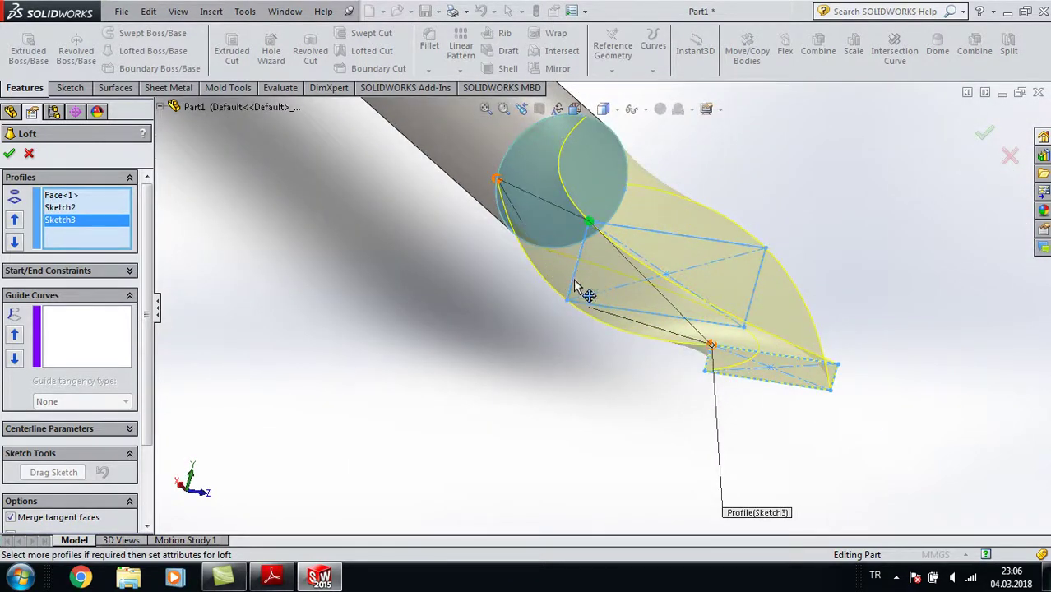
scroll(891, 216, up, 2)
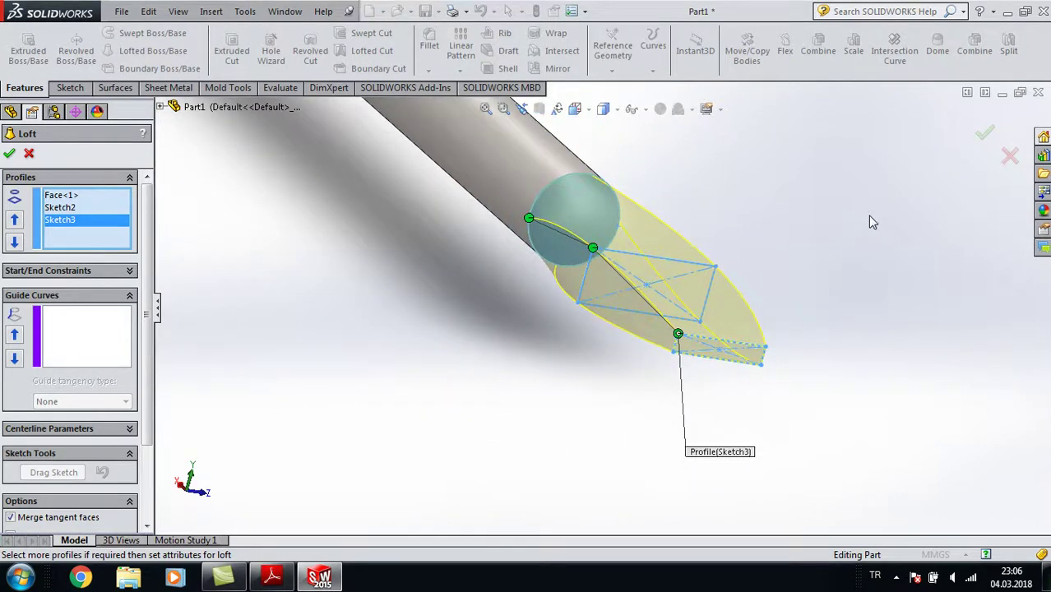
middle_drag(869, 214, 727, 209)
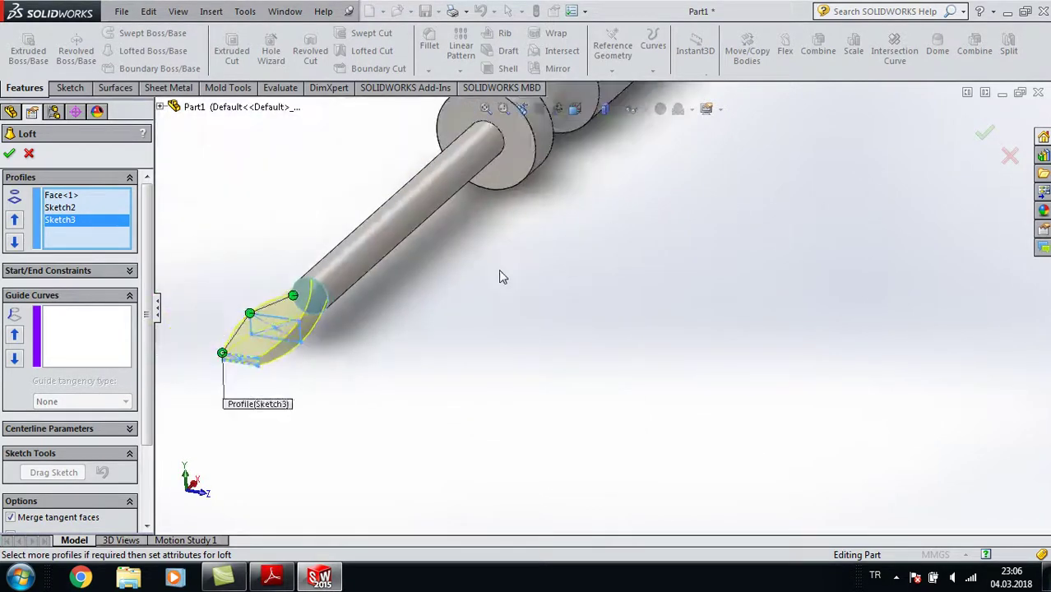
scroll(570, 257, down, 2)
scroll(351, 315, down, 2)
mouse_move(398, 299)
middle_down()
mouse_move(424, 277)
mouse_move(446, 294)
mouse_move(481, 282)
mouse_move(499, 294)
mouse_move(500, 319)
middle_up()
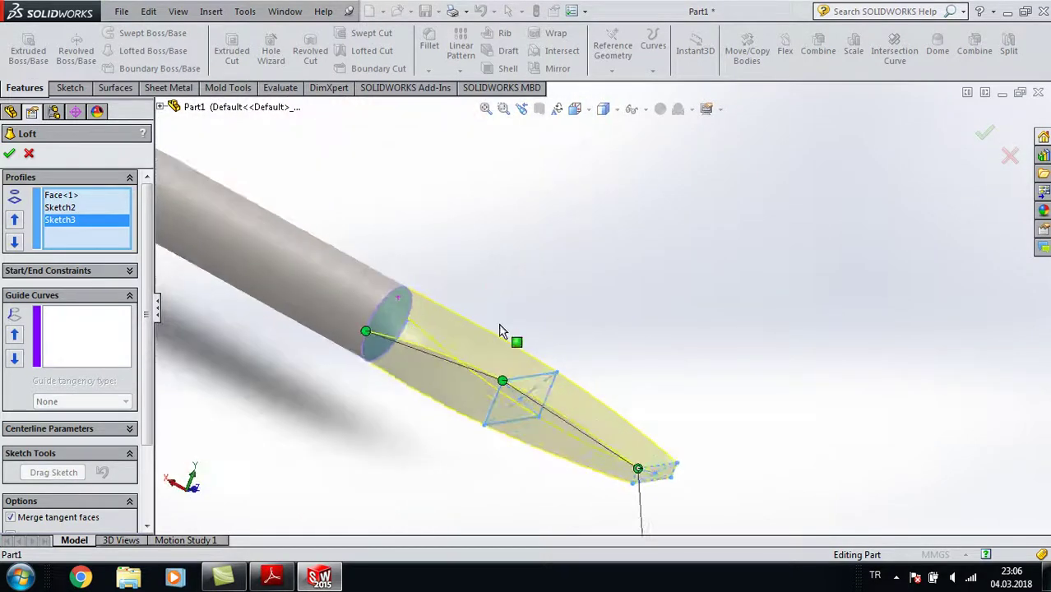
drag(367, 332, 376, 311)
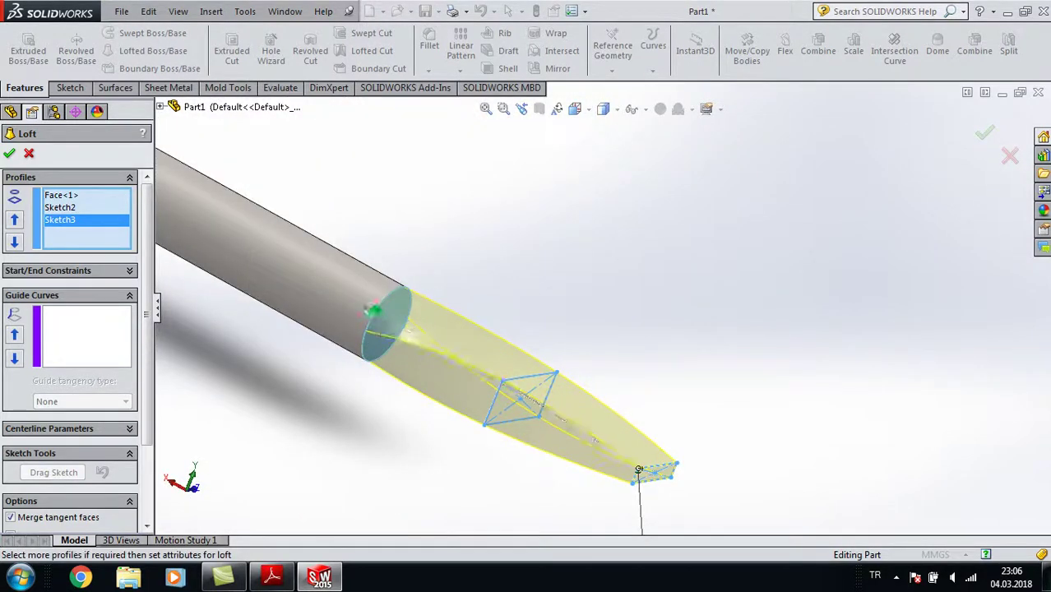
Step: Inspect the loft preview from the Right and Front views
click(586, 110)
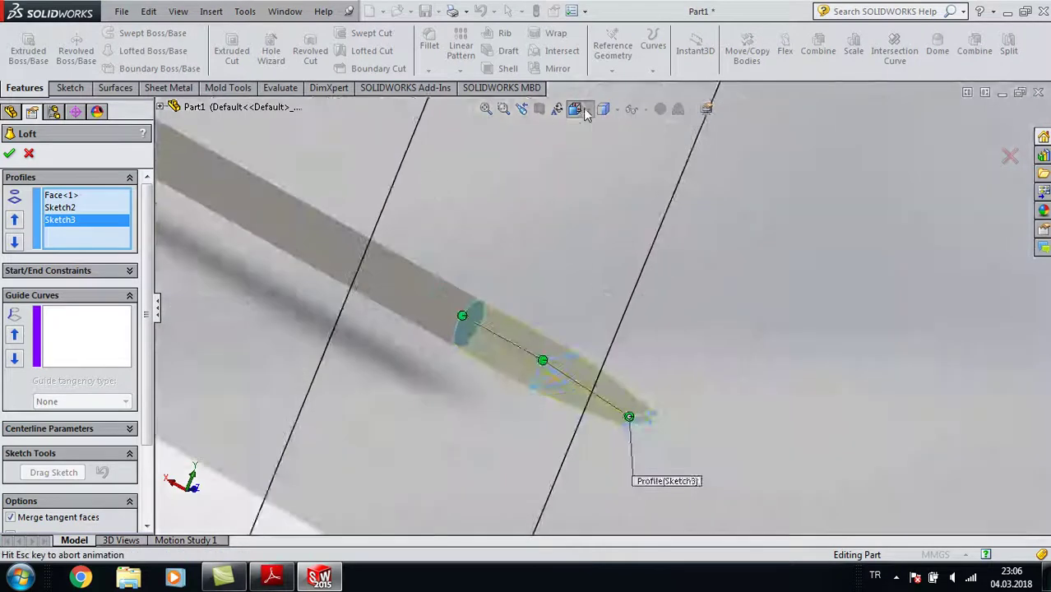
click(619, 167)
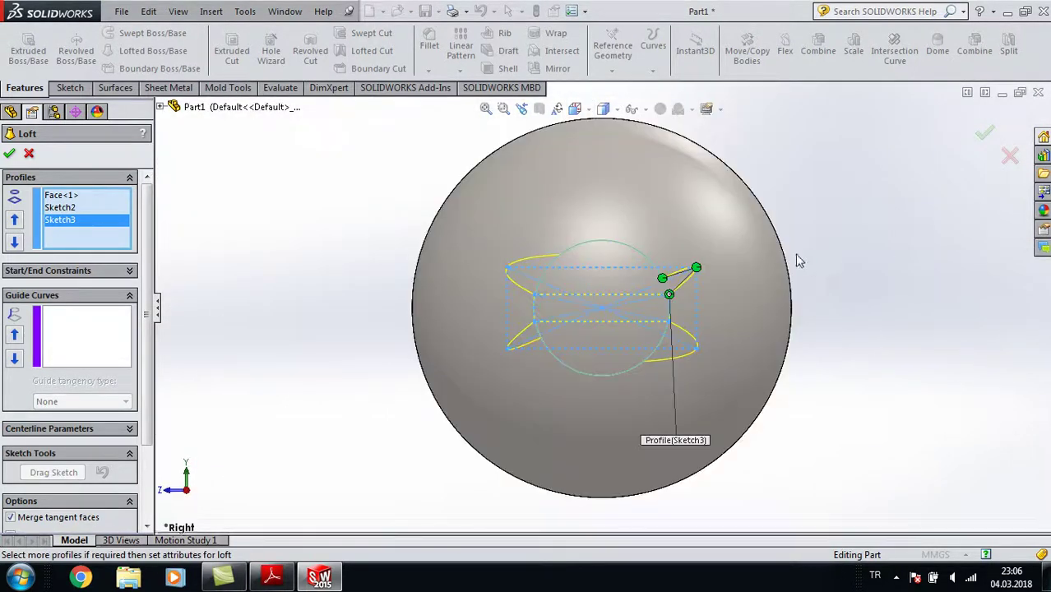
click(588, 114)
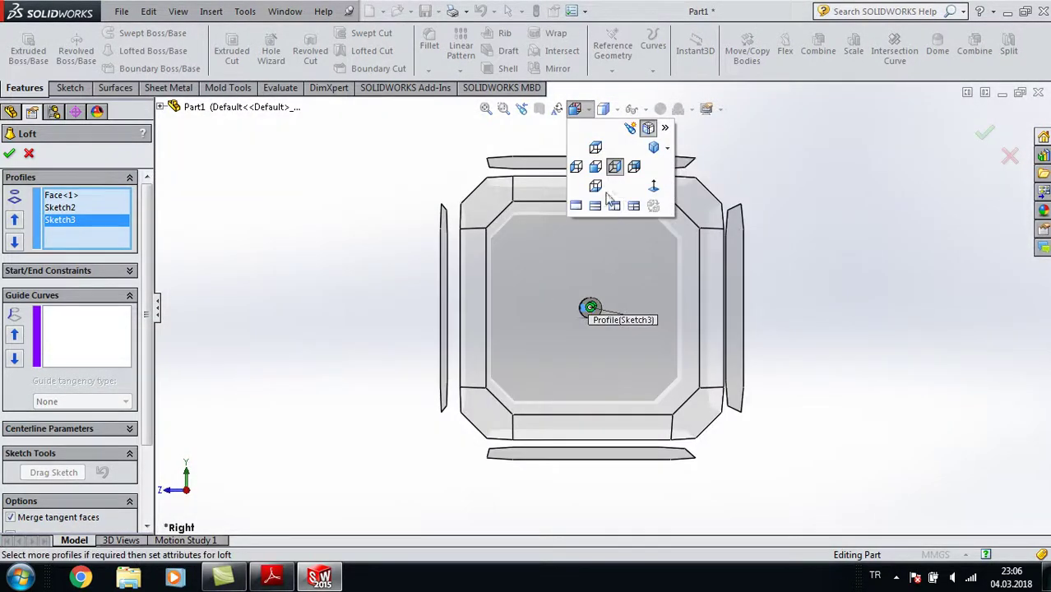
click(609, 204)
scroll(531, 287, down, 3)
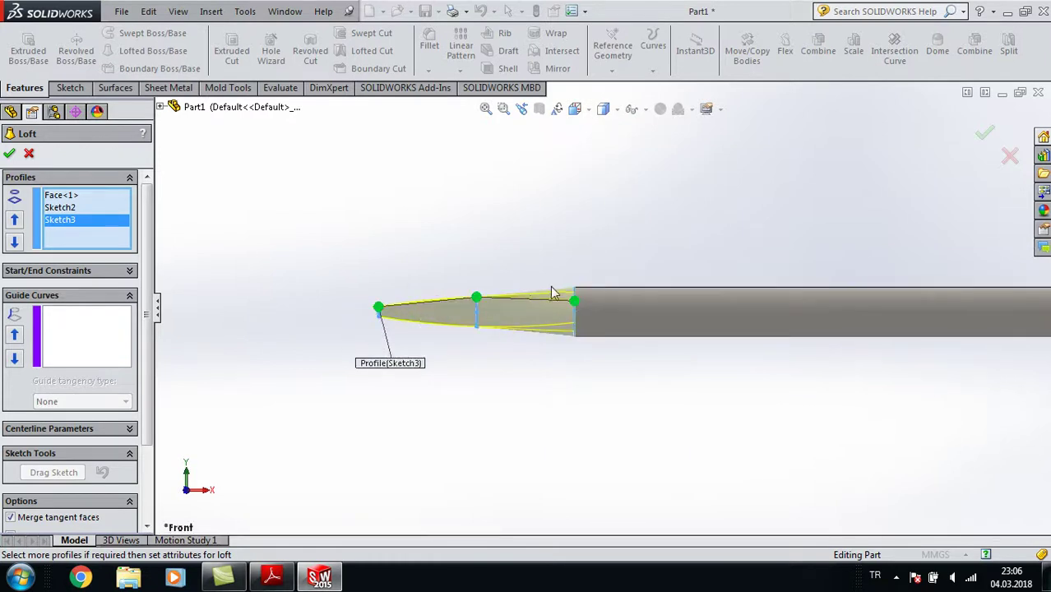
scroll(598, 341, down, 3)
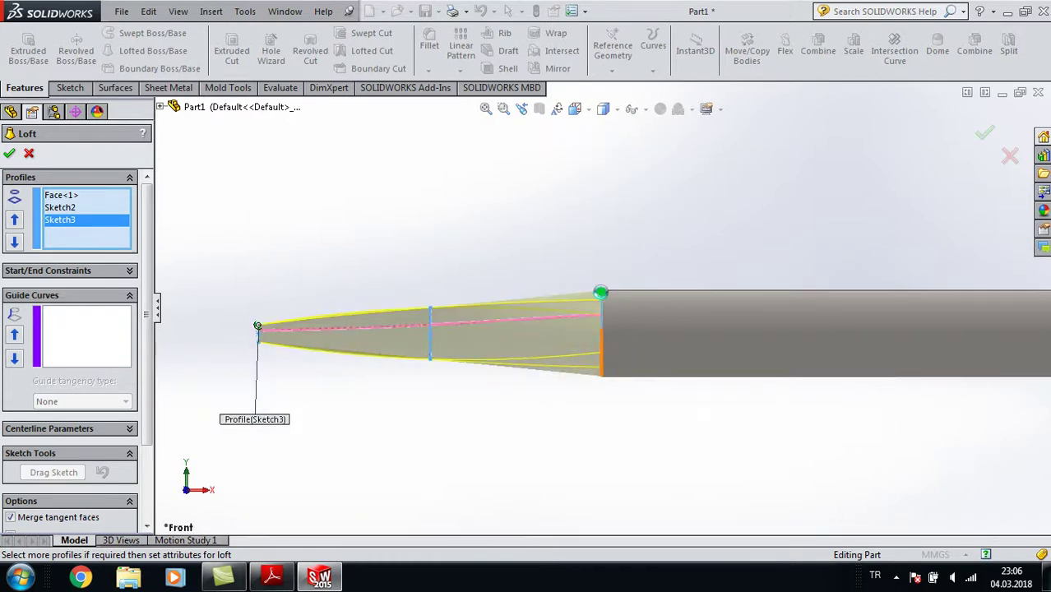
scroll(526, 320, up, 1)
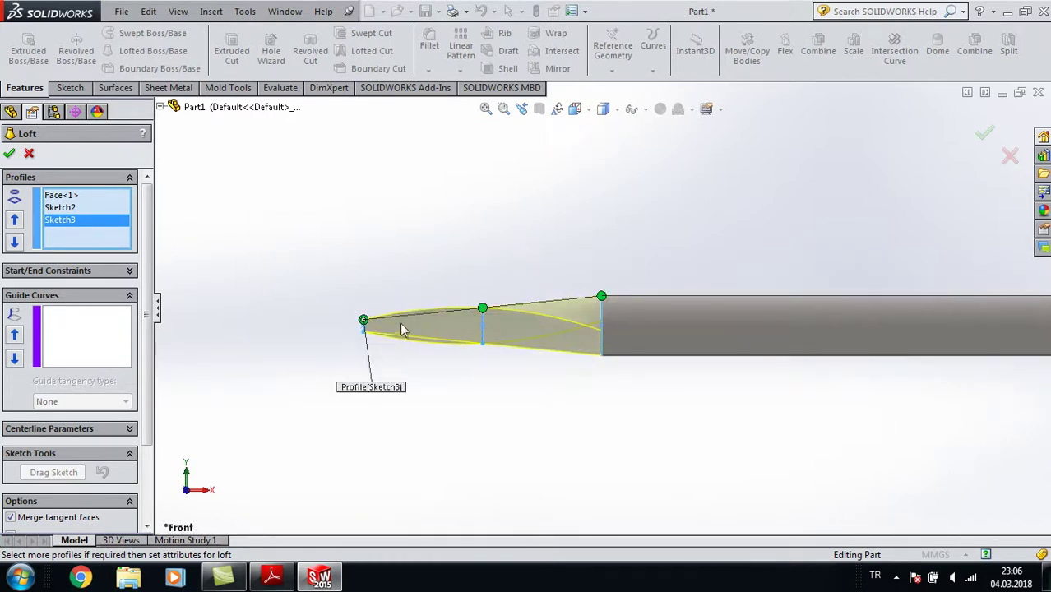
middle_drag(578, 348, 612, 448)
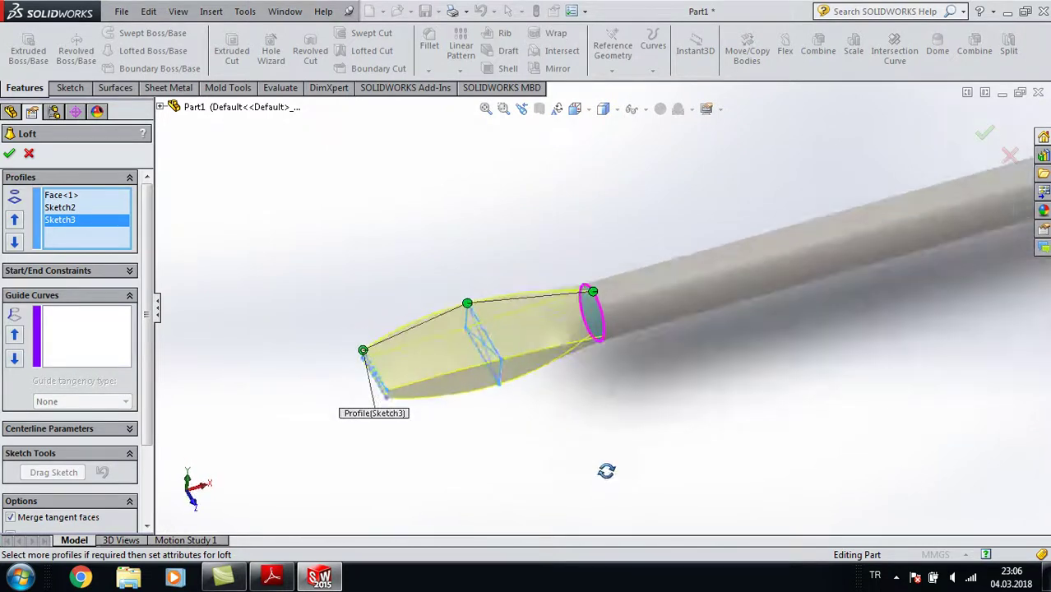
Step: From the Top view, untwist the loft connectors and accept the loft as Loft1
click(575, 109)
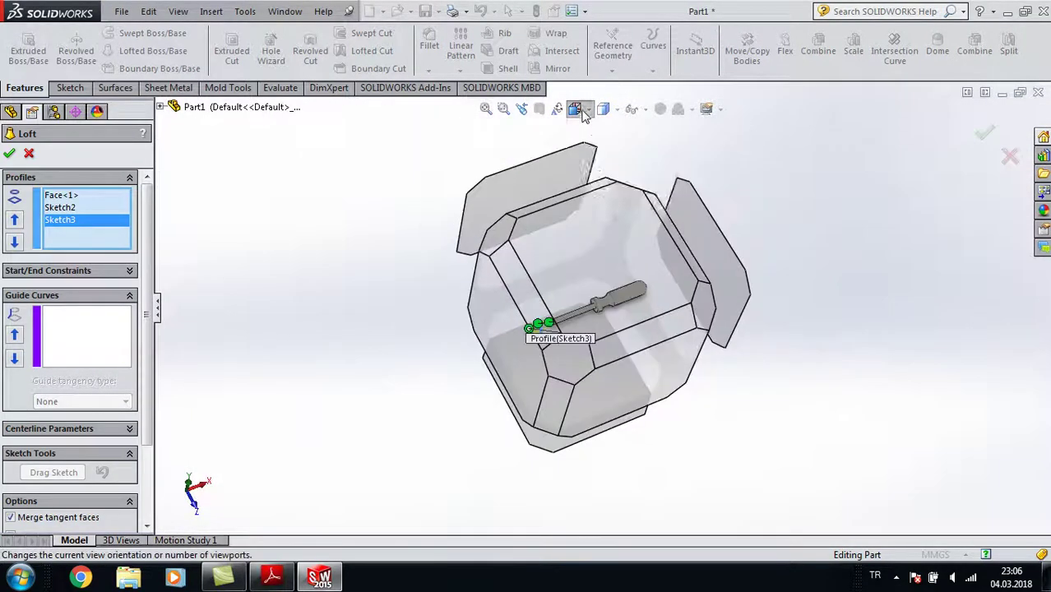
click(598, 151)
scroll(493, 337, down, 2)
scroll(534, 345, down, 2)
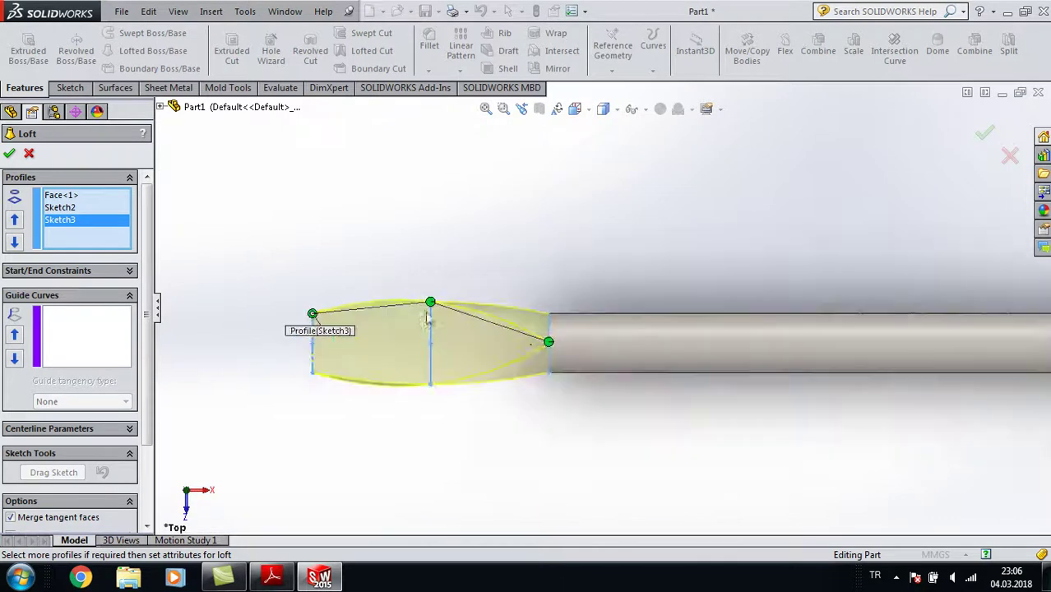
click(548, 313)
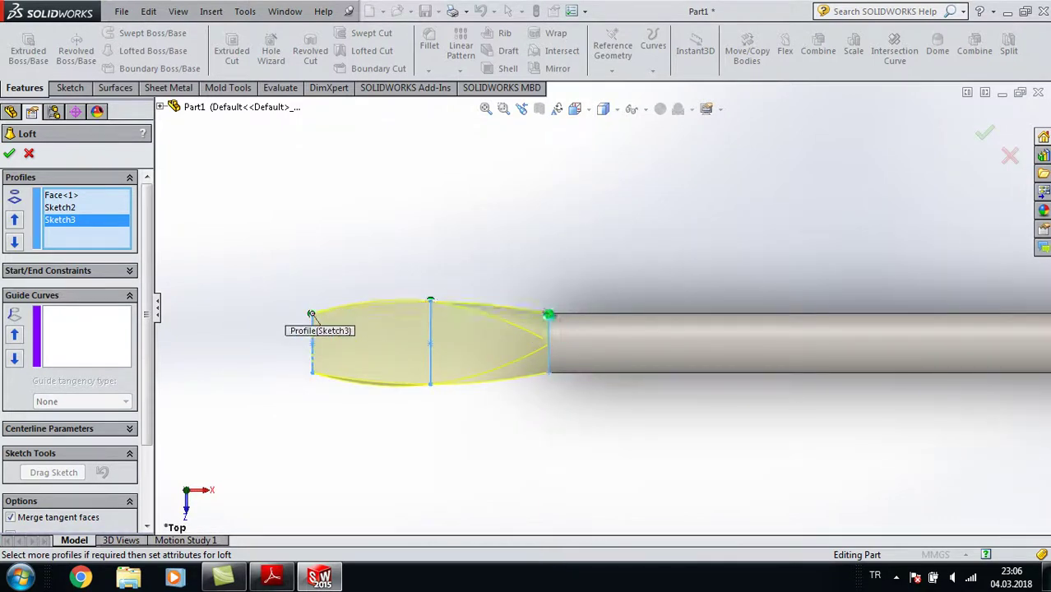
scroll(502, 269, up, 2)
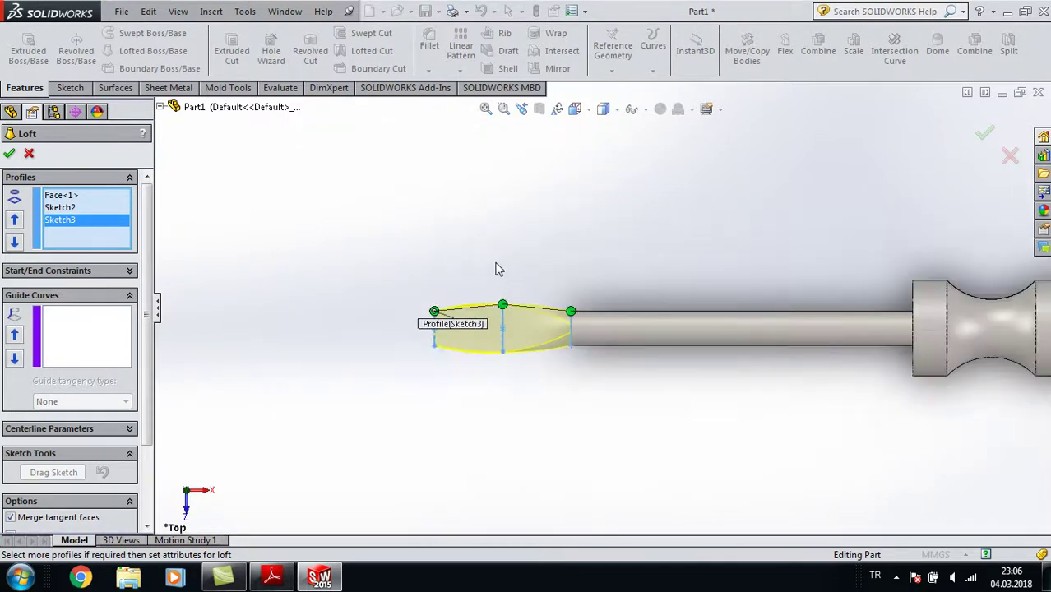
click(985, 130)
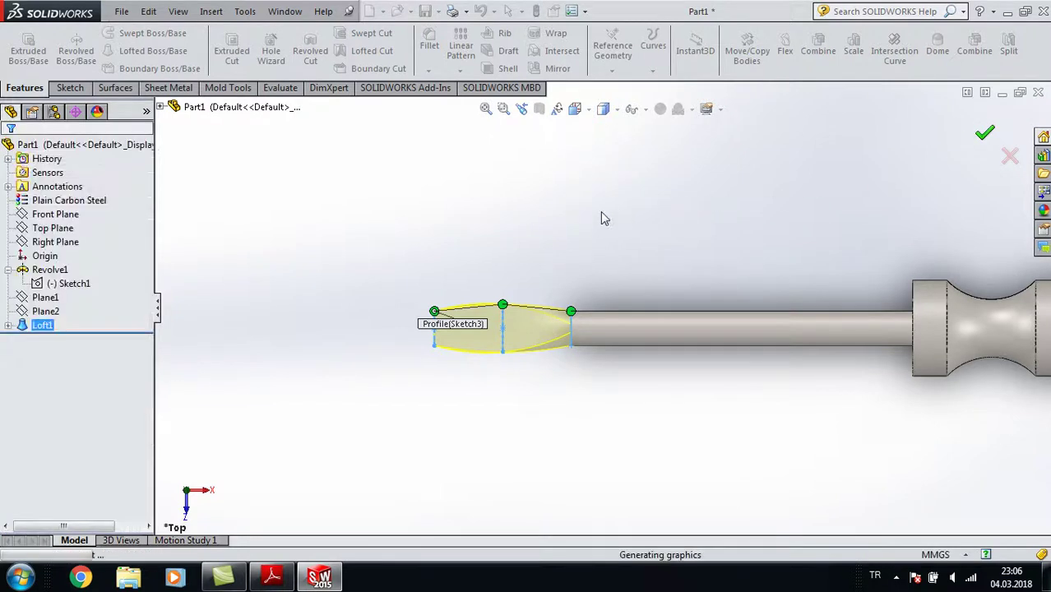
Step: After comparing with the reference drawing, delete the Loft1 tip feature
click(272, 578)
click(319, 577)
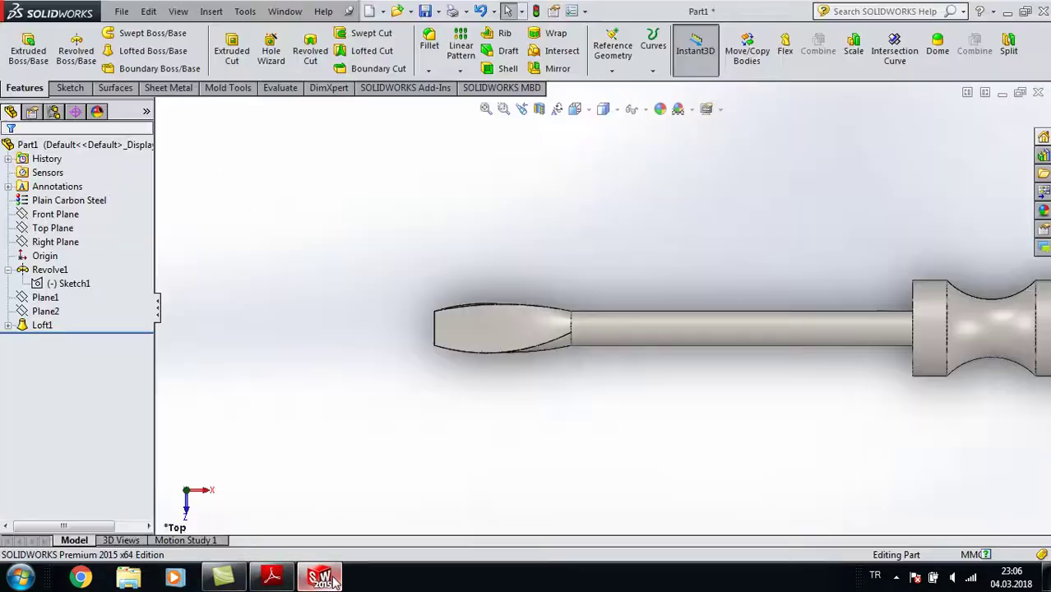
mouse_move(582, 404)
middle_down()
mouse_move(577, 315)
mouse_move(657, 283)
mouse_move(687, 380)
middle_up()
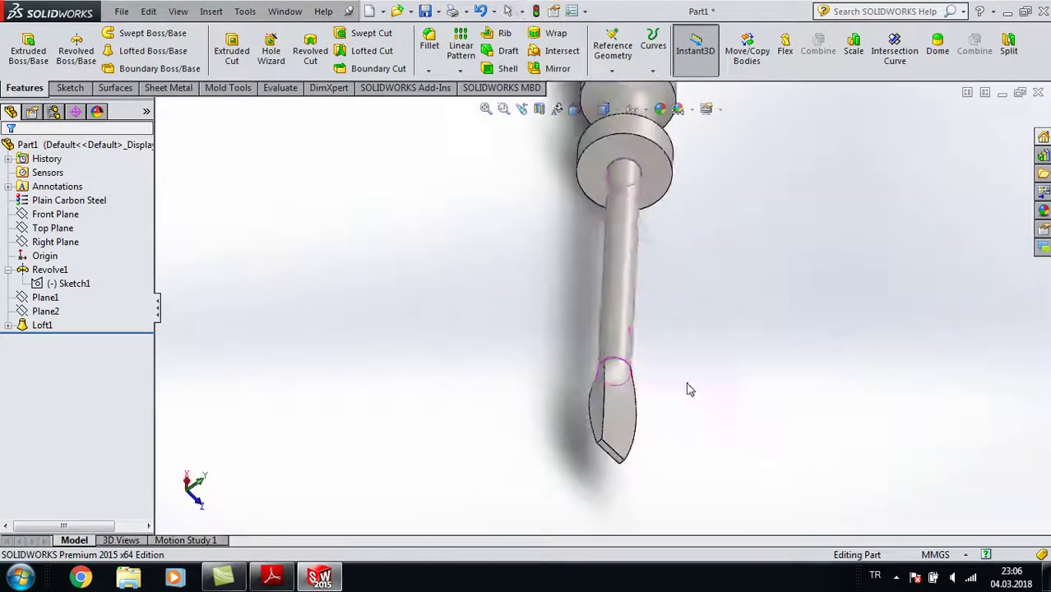
click(41, 325)
right_click(41, 325)
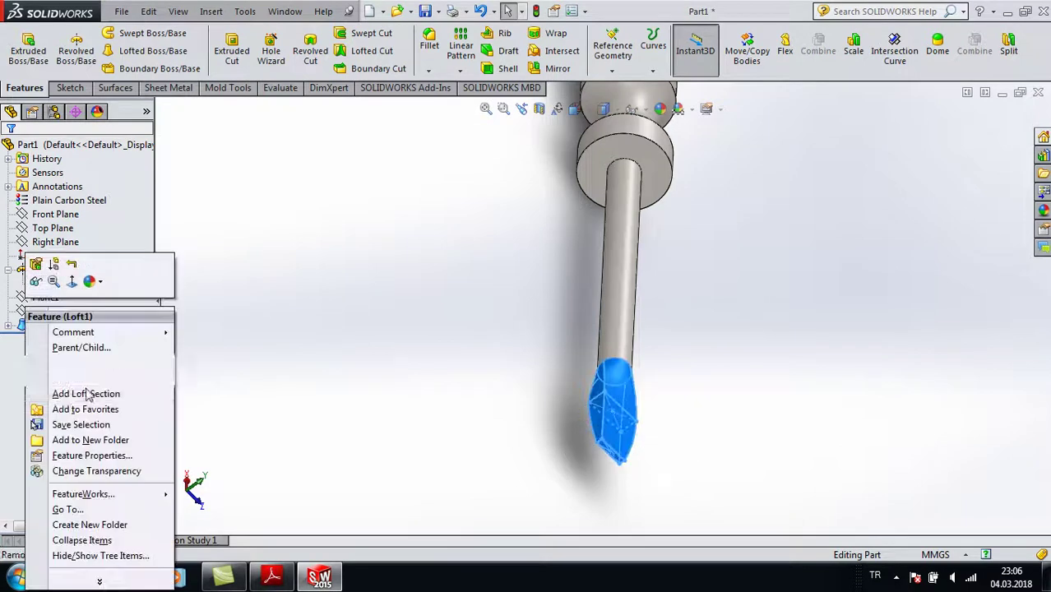
click(468, 288)
key(Delete)
click(618, 211)
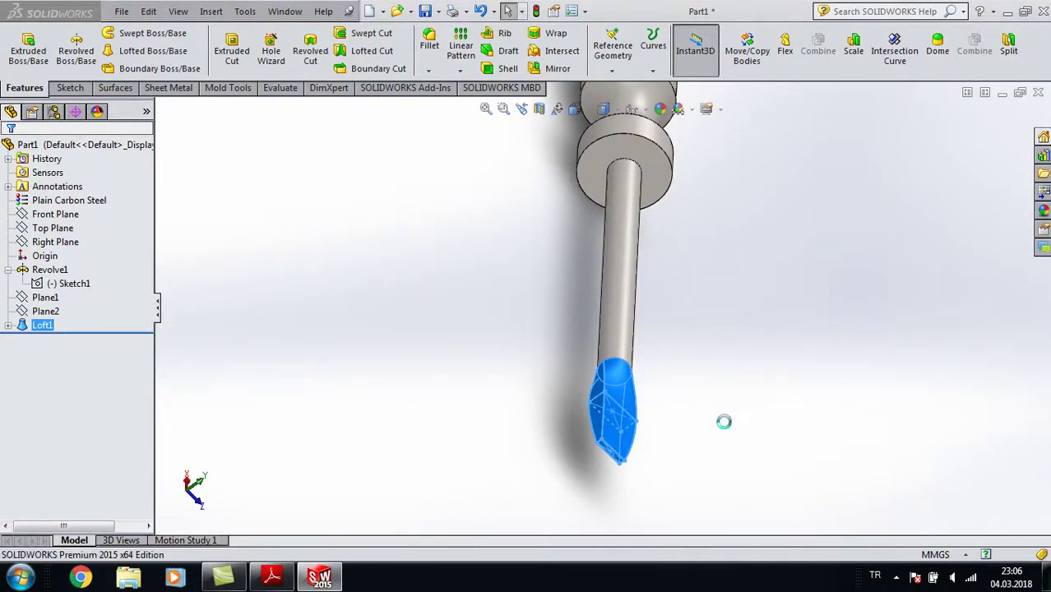
middle_drag(727, 428, 535, 265)
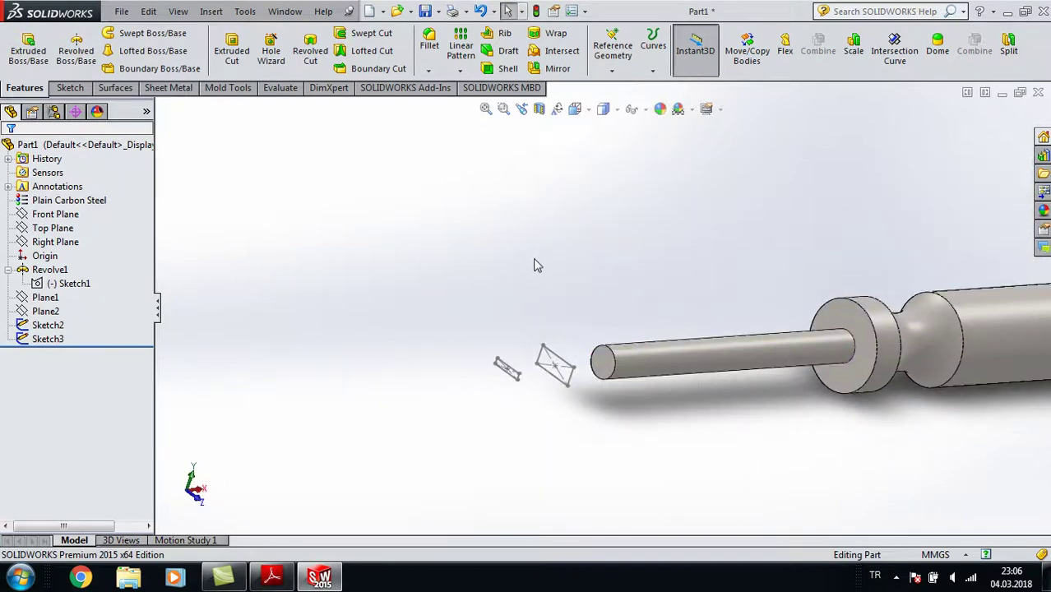
Step: Loft a flat blade piece from Sketch3 to Sketch2 as Loft2
click(152, 51)
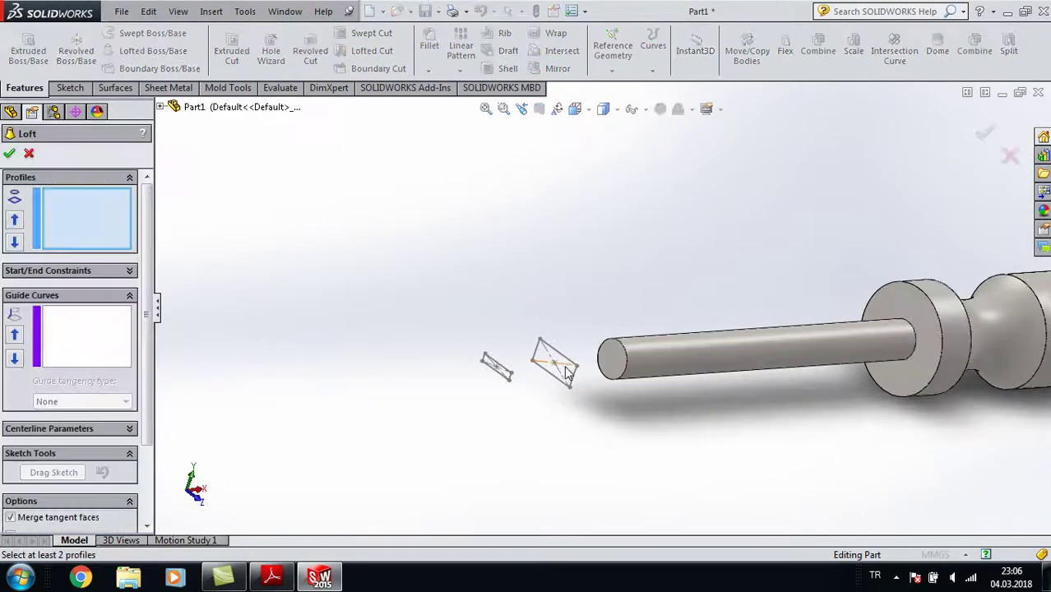
click(509, 375)
click(578, 366)
click(9, 154)
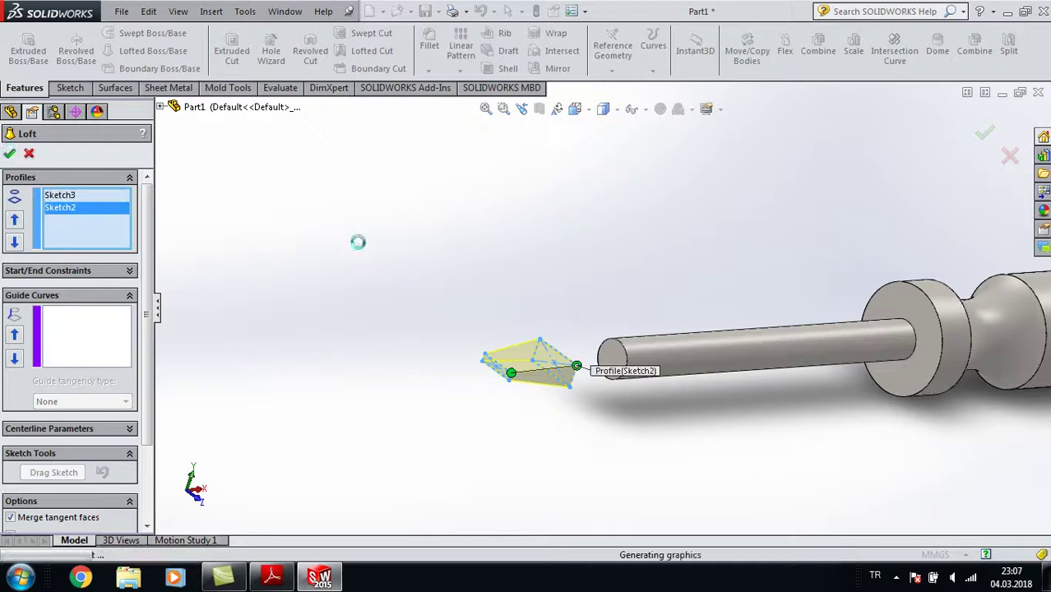
mouse_move(588, 283)
middle_down()
mouse_move(492, 295)
mouse_move(451, 276)
middle_up()
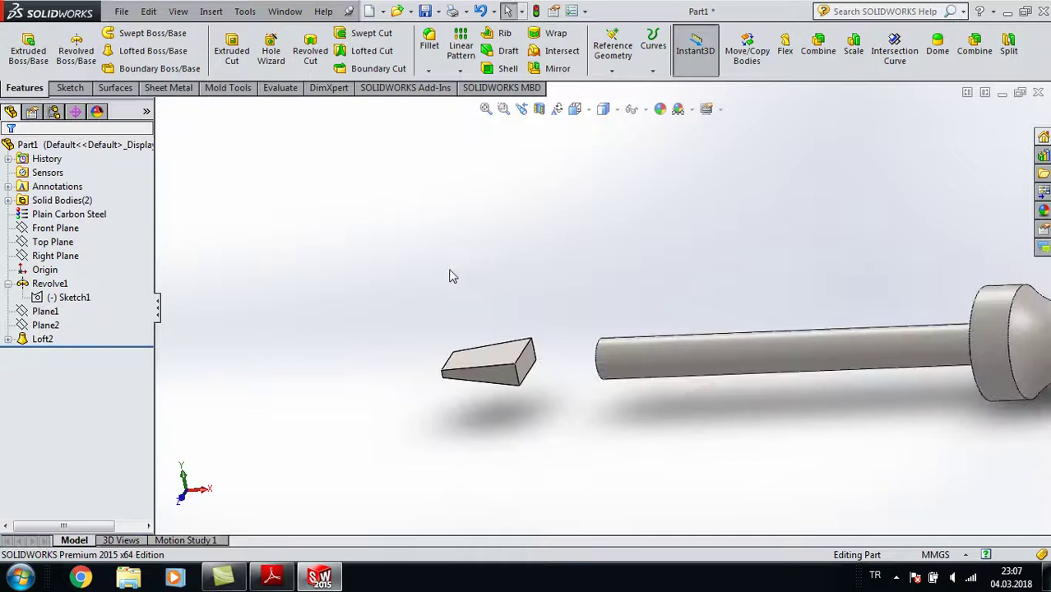
Step: Loft the wedge's end face to the shaft's end face to join the tip
click(152, 50)
click(528, 366)
middle_drag(560, 393, 604, 368)
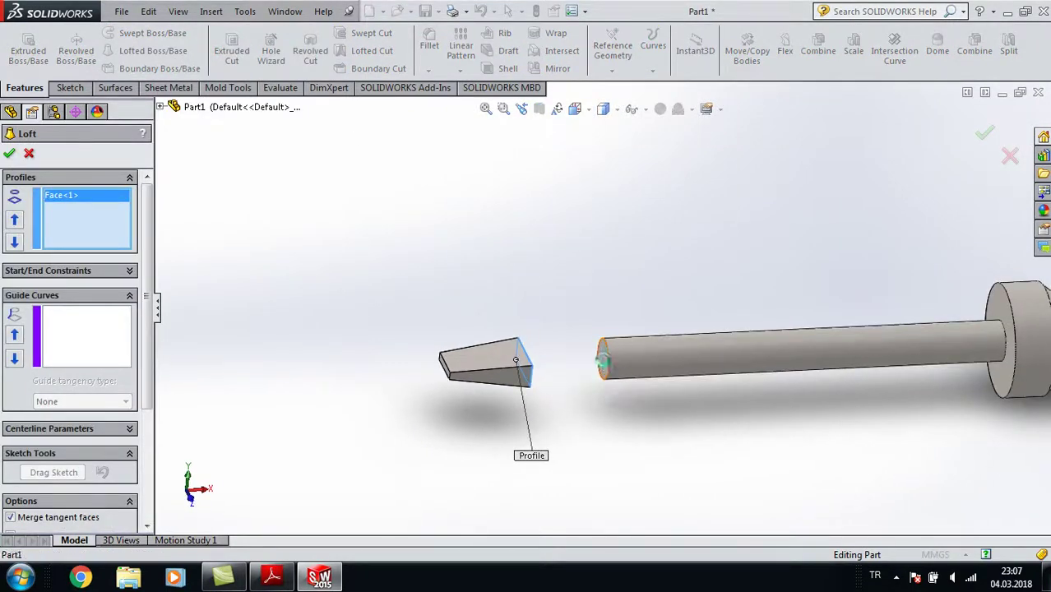
click(603, 362)
mouse_move(636, 407)
middle_down()
mouse_move(638, 496)
mouse_move(631, 506)
mouse_move(592, 477)
middle_up()
click(14, 153)
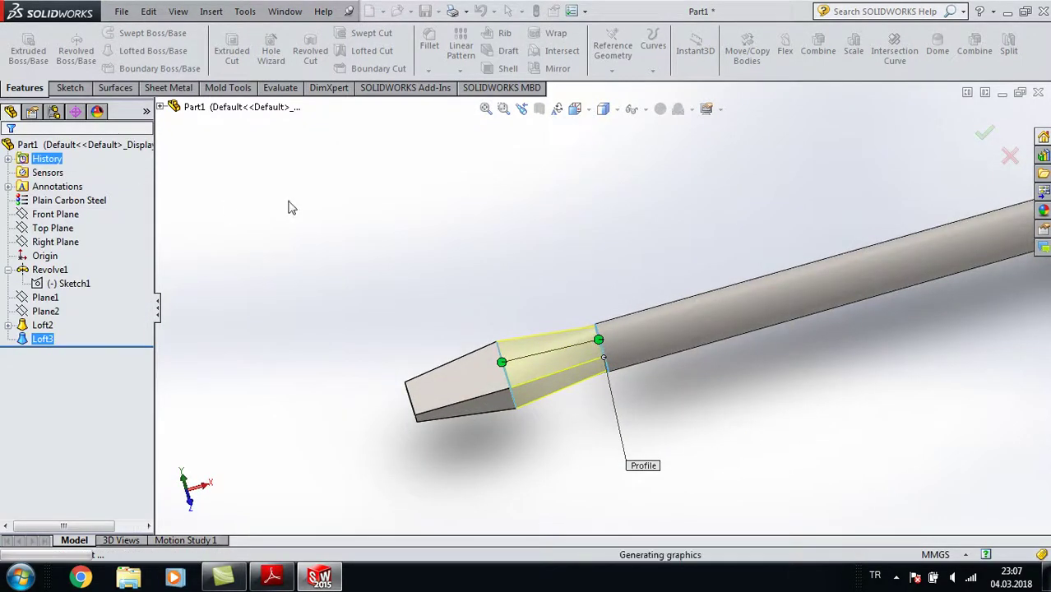
click(575, 108)
click(652, 151)
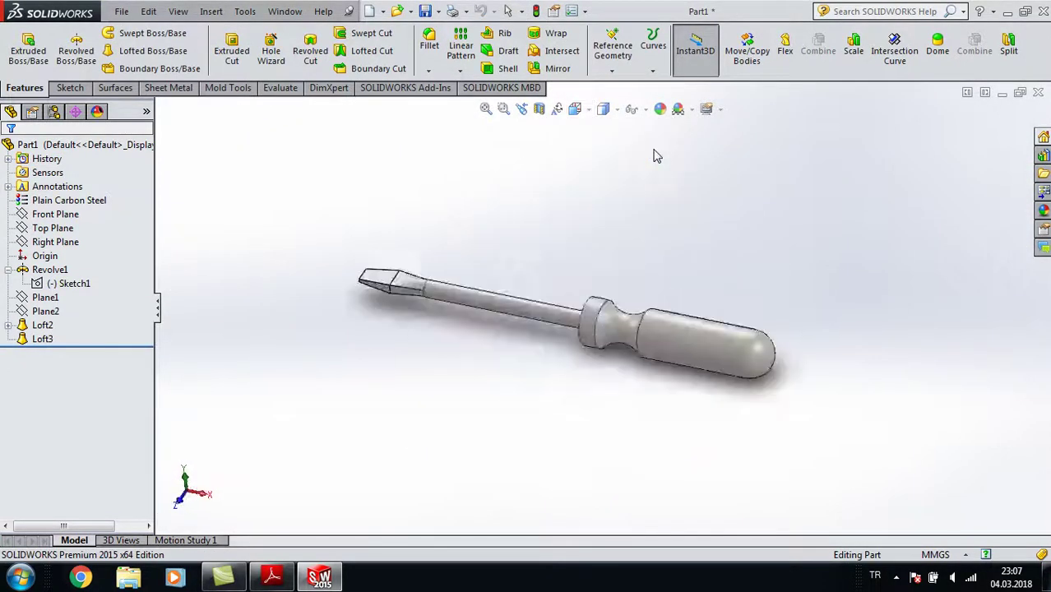
click(274, 576)
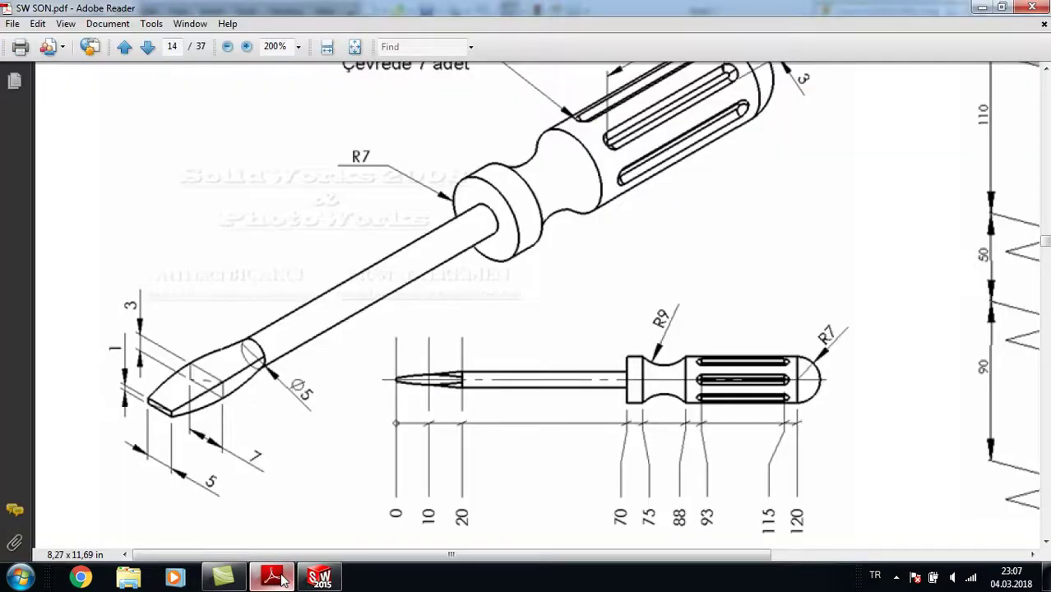
scroll(756, 287, up, 2)
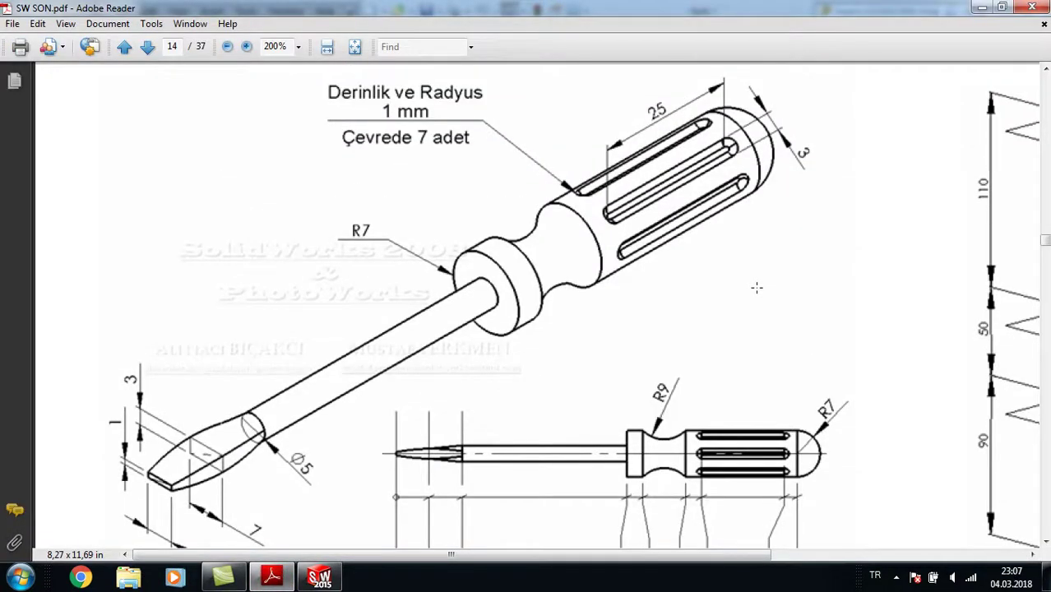
scroll(756, 287, down, 3)
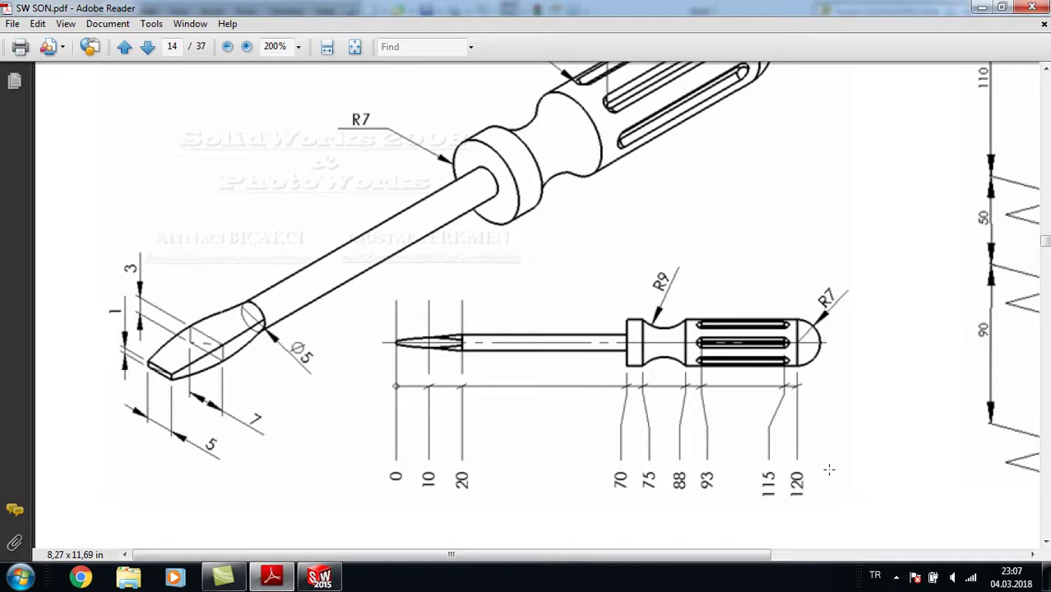
scroll(801, 260, up, 3)
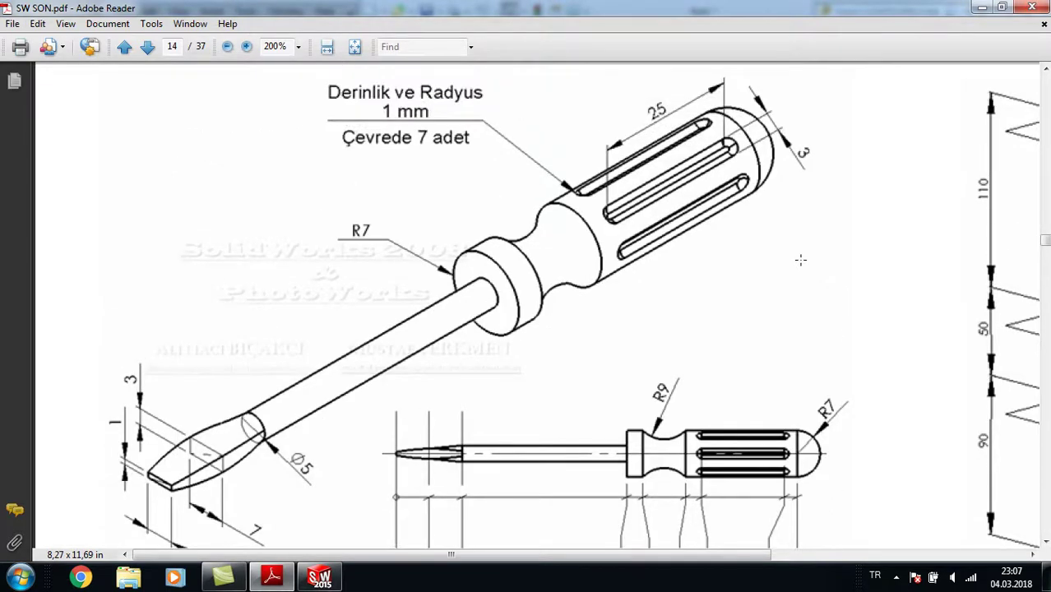
scroll(799, 256, down, 2)
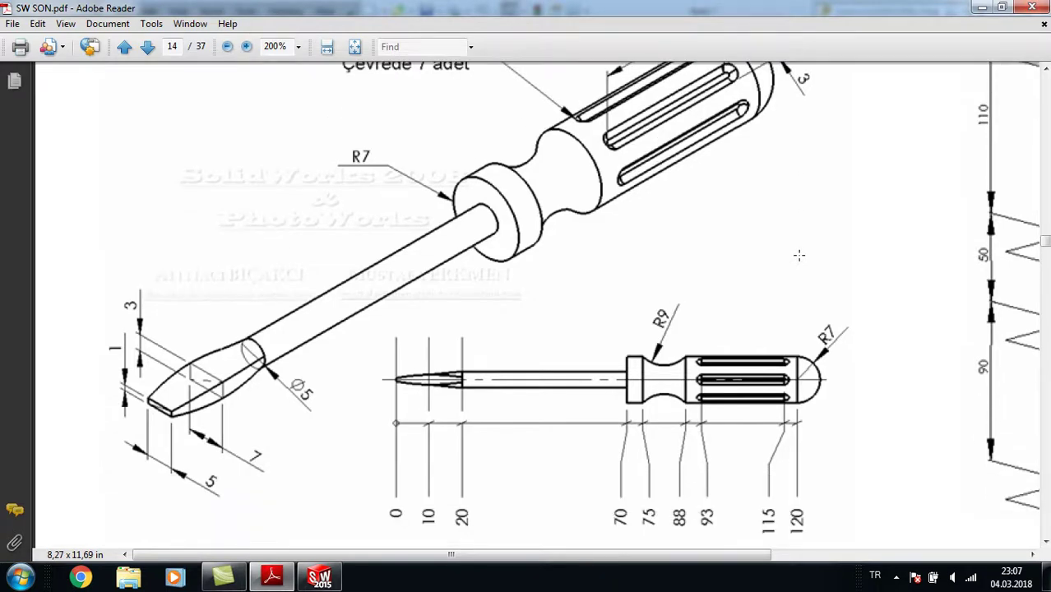
scroll(799, 255, up, 2)
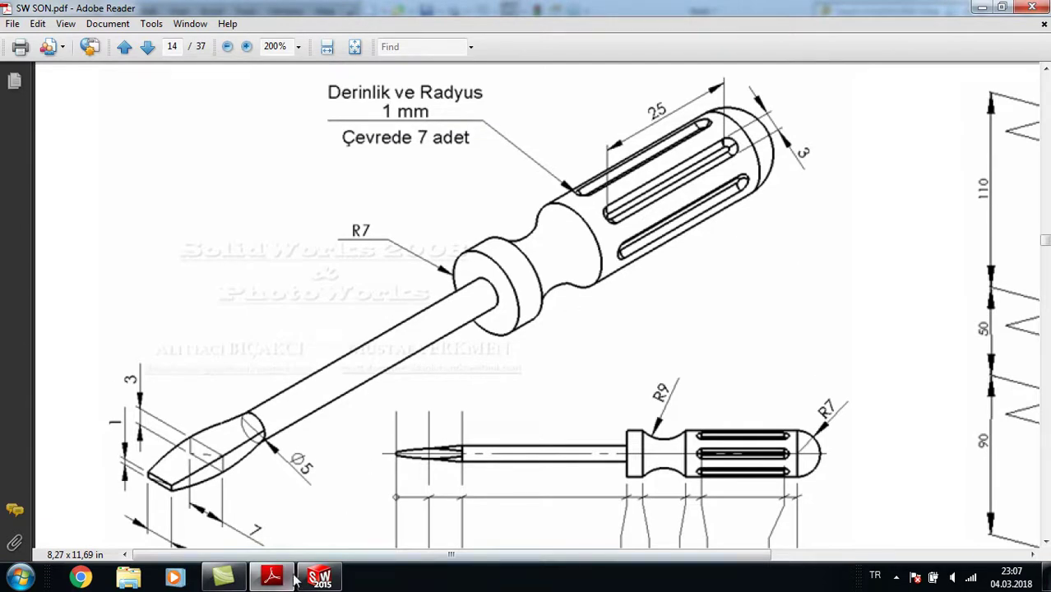
click(321, 579)
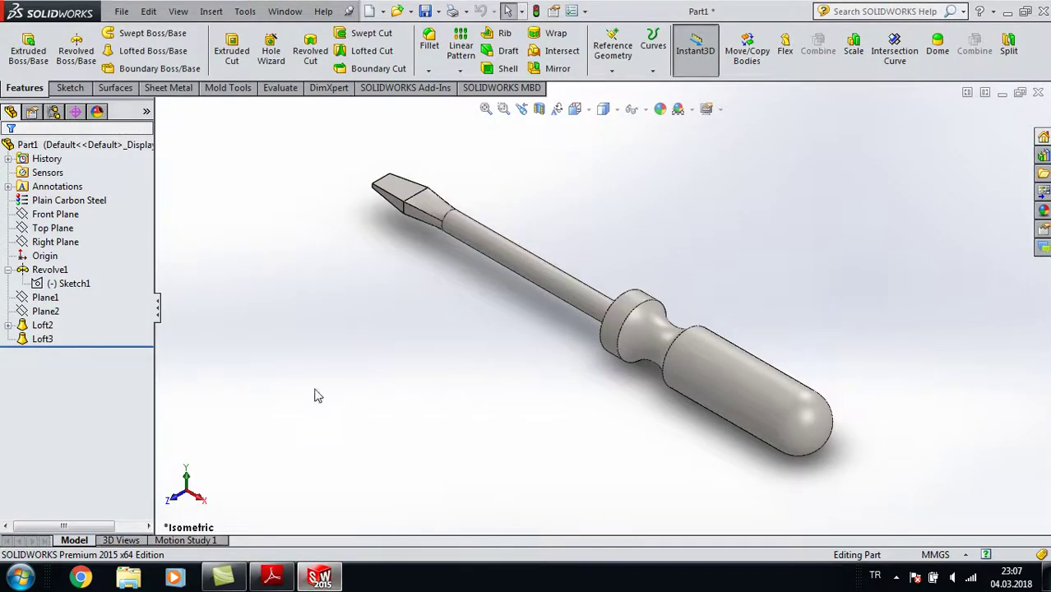
Step: On the Front Plane in Front view, draw a straight slot along the handle's top edge
click(55, 214)
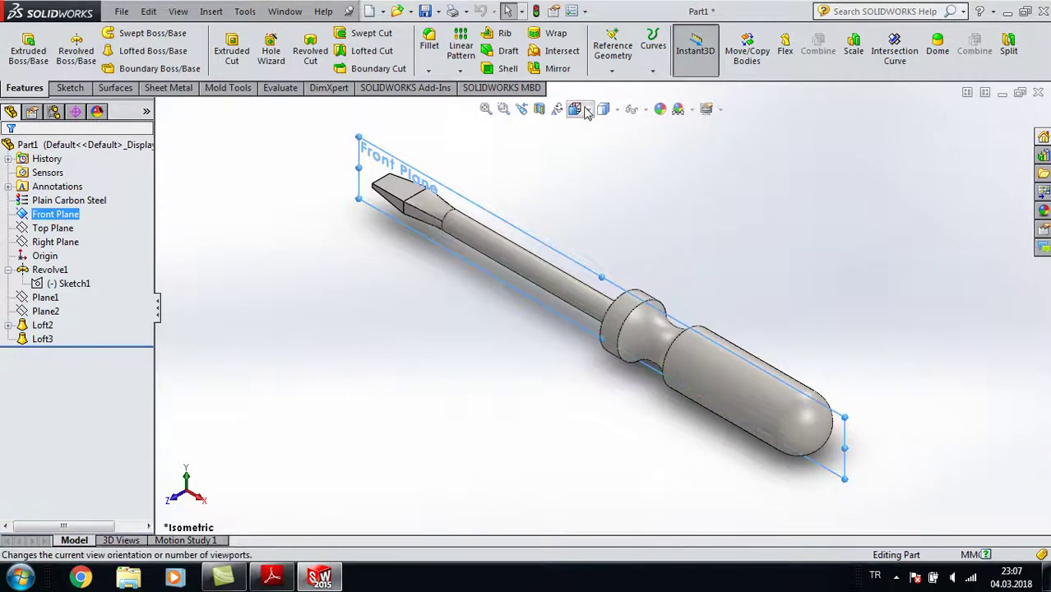
click(585, 111)
click(596, 166)
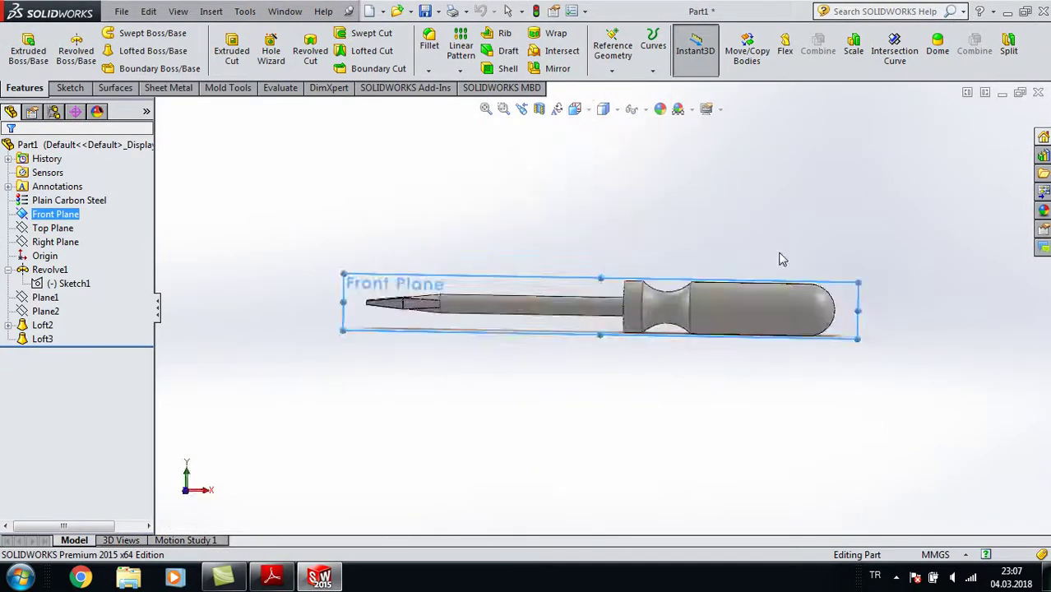
click(70, 88)
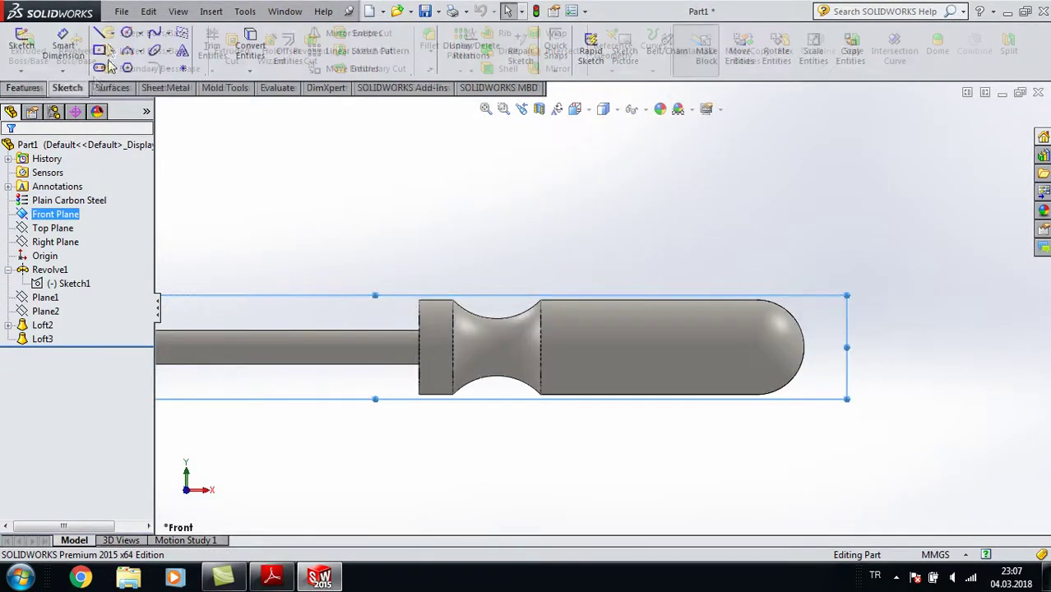
click(112, 33)
click(164, 72)
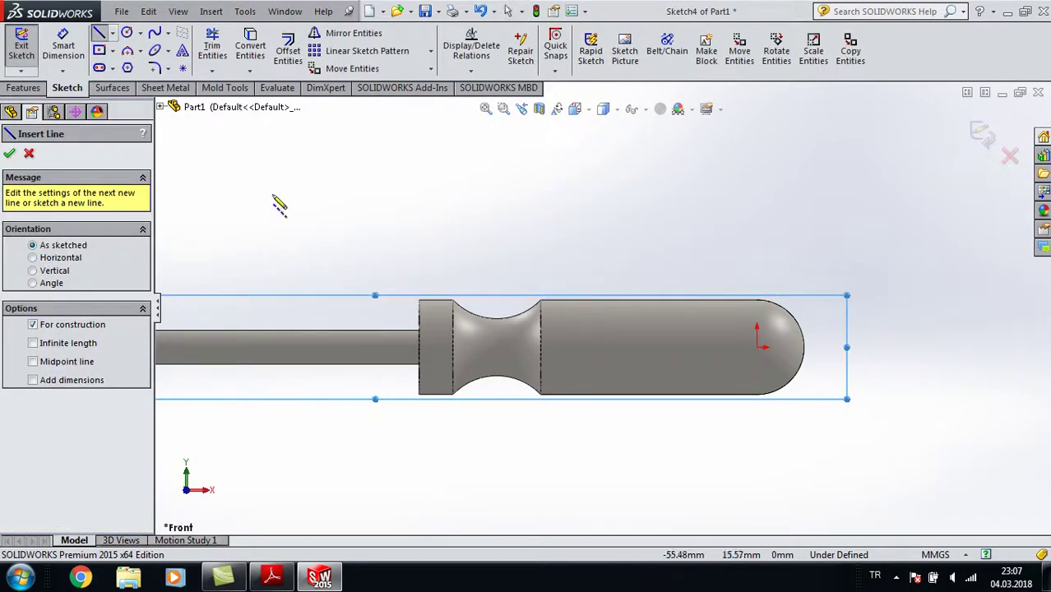
click(98, 67)
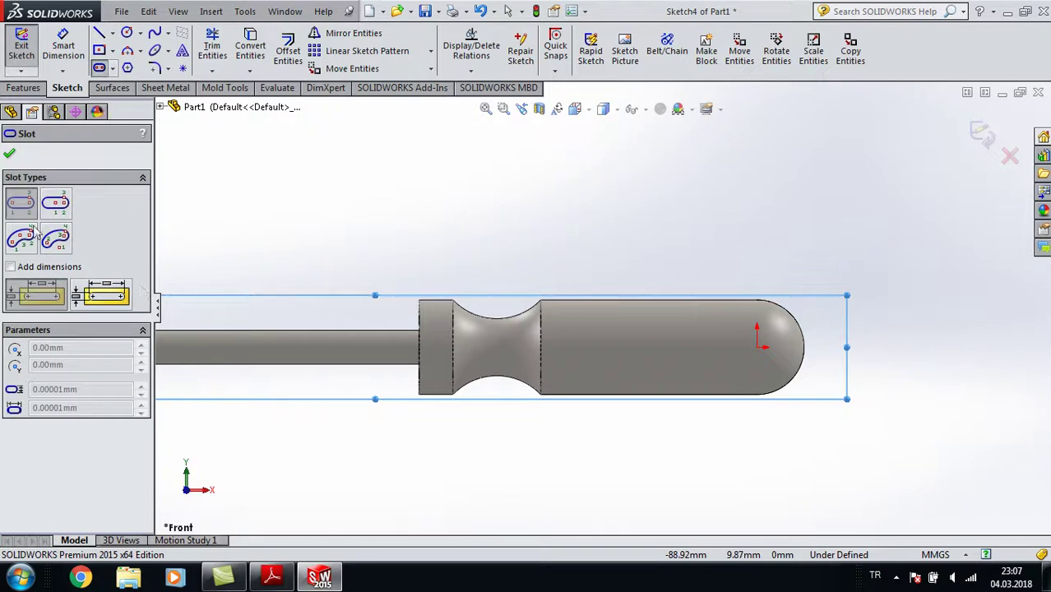
click(584, 301)
click(734, 304)
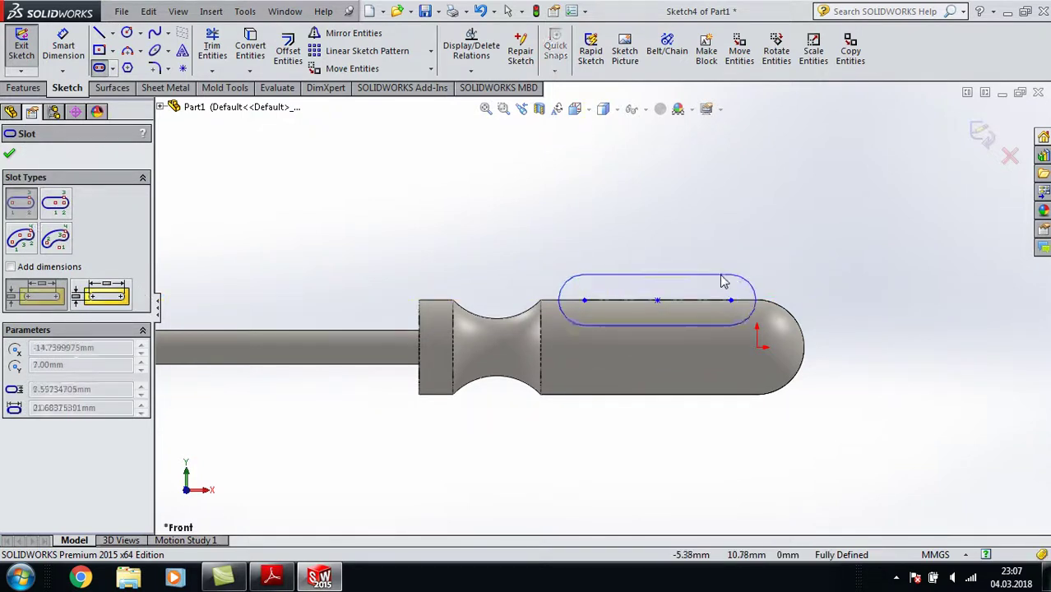
click(727, 283)
key(Escape)
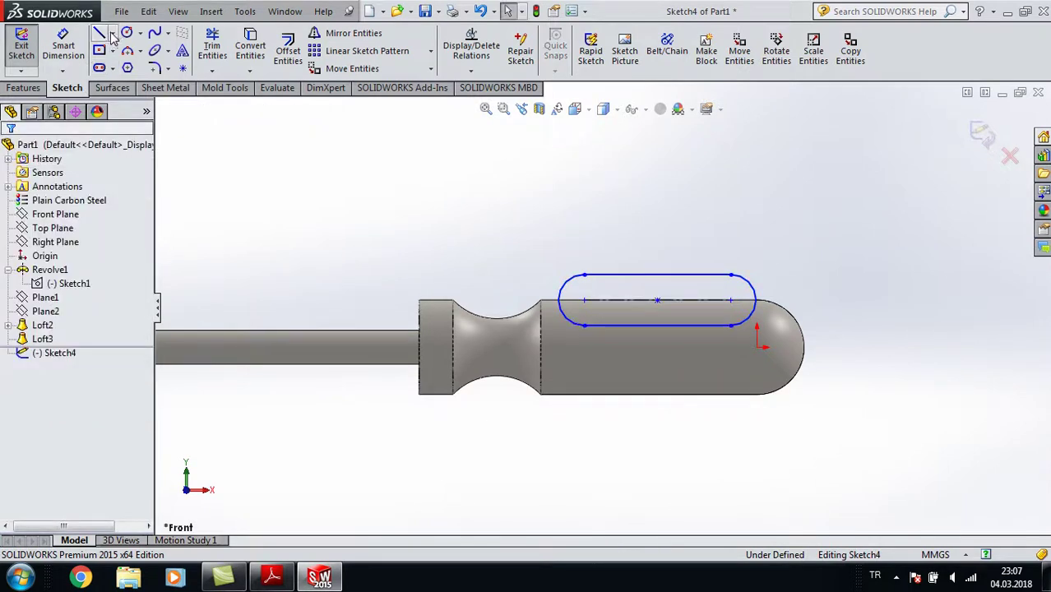
Step: Draw a construction centerline between the slot's two arc centres
click(111, 34)
click(123, 65)
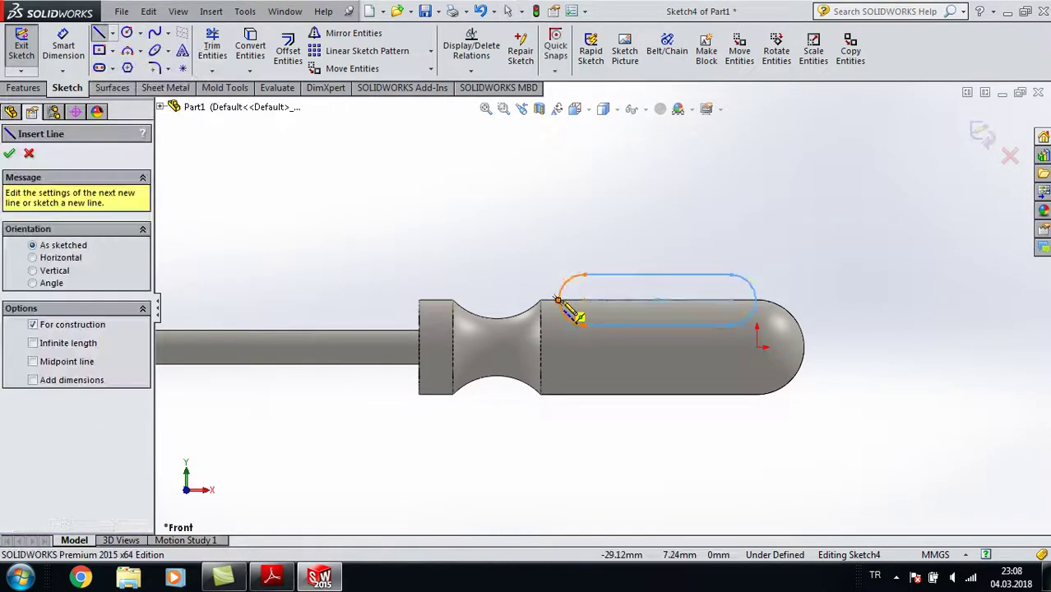
click(559, 301)
click(755, 301)
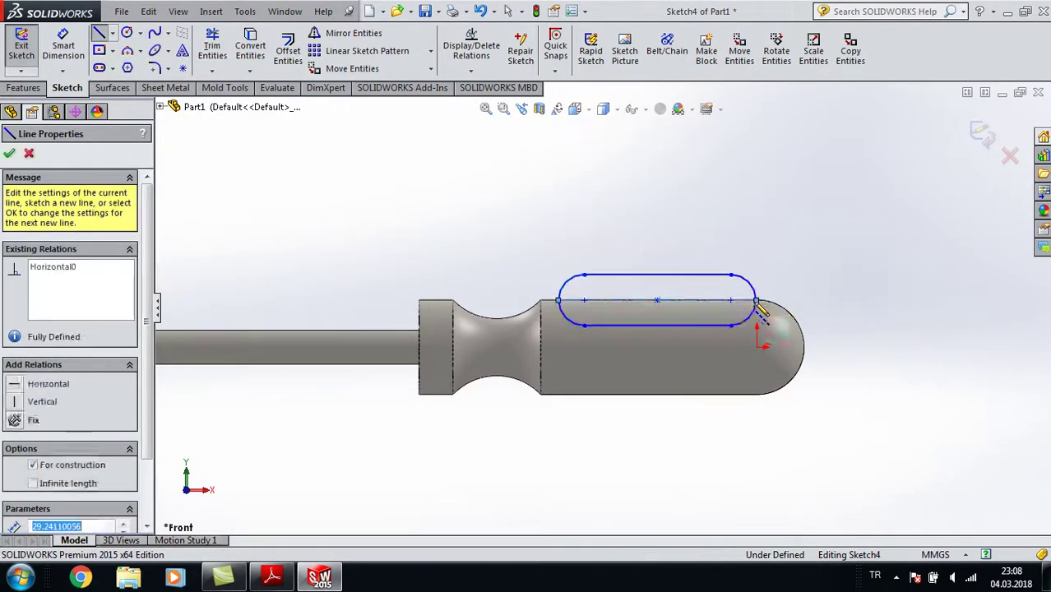
key(Escape)
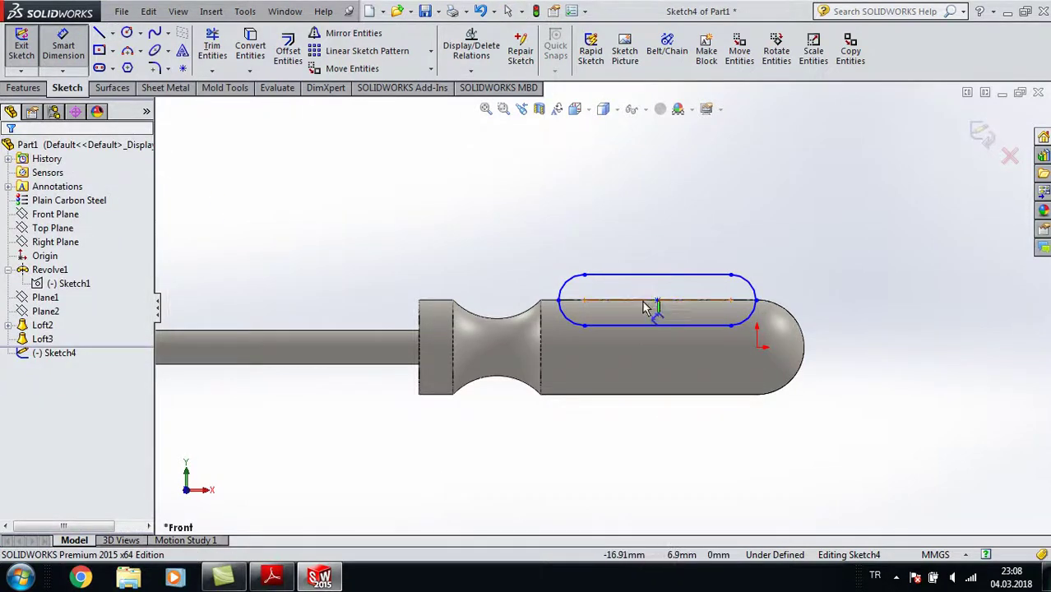
Step: Dimension the slot 22 mm between arc centres and 5 mm from the grip's start
click(734, 283)
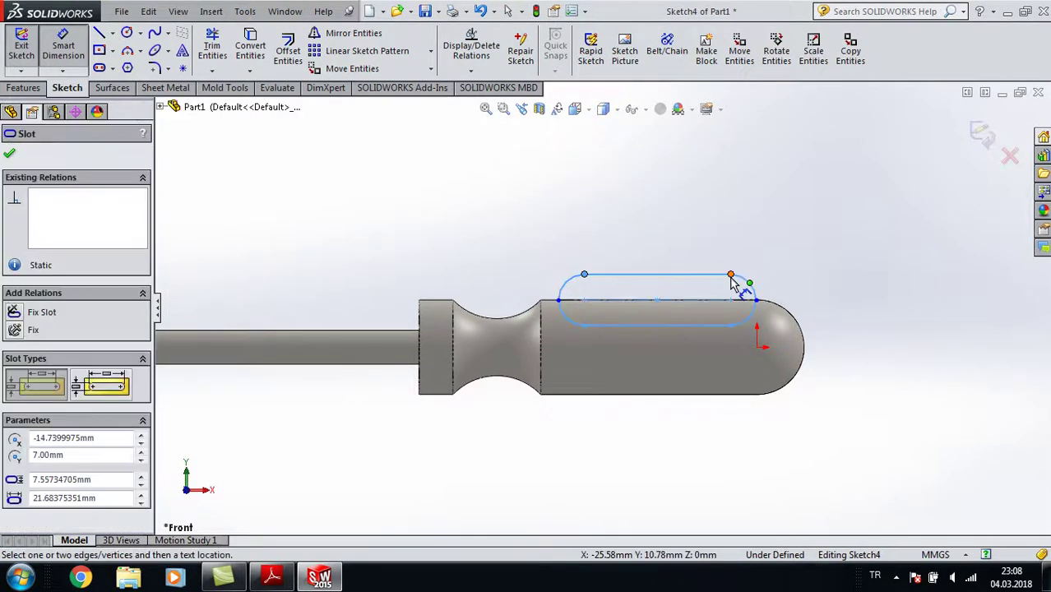
click(679, 226)
text(22)
key(Return)
click(585, 278)
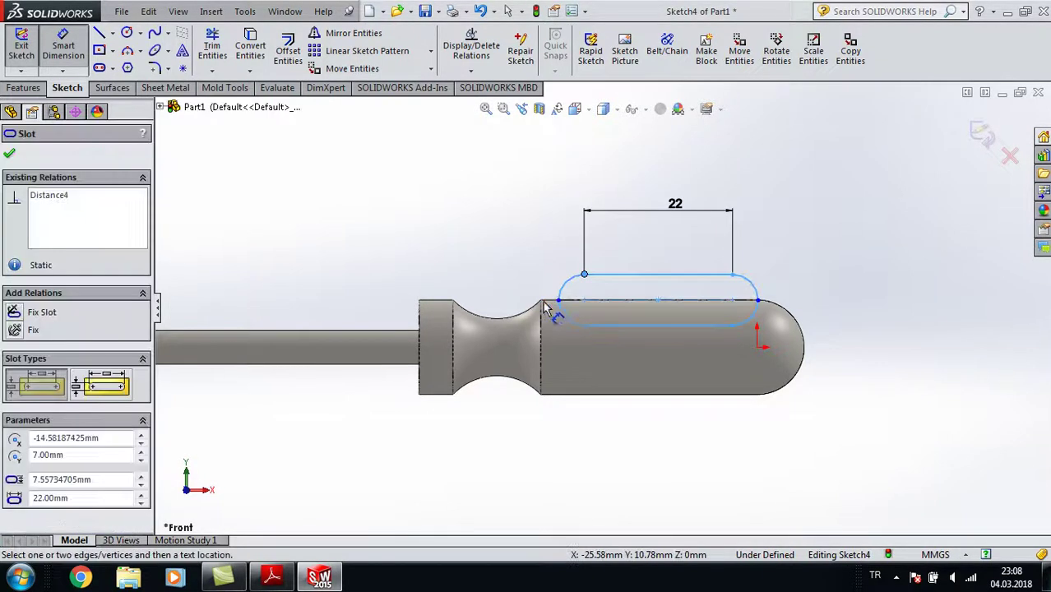
click(540, 302)
click(550, 240)
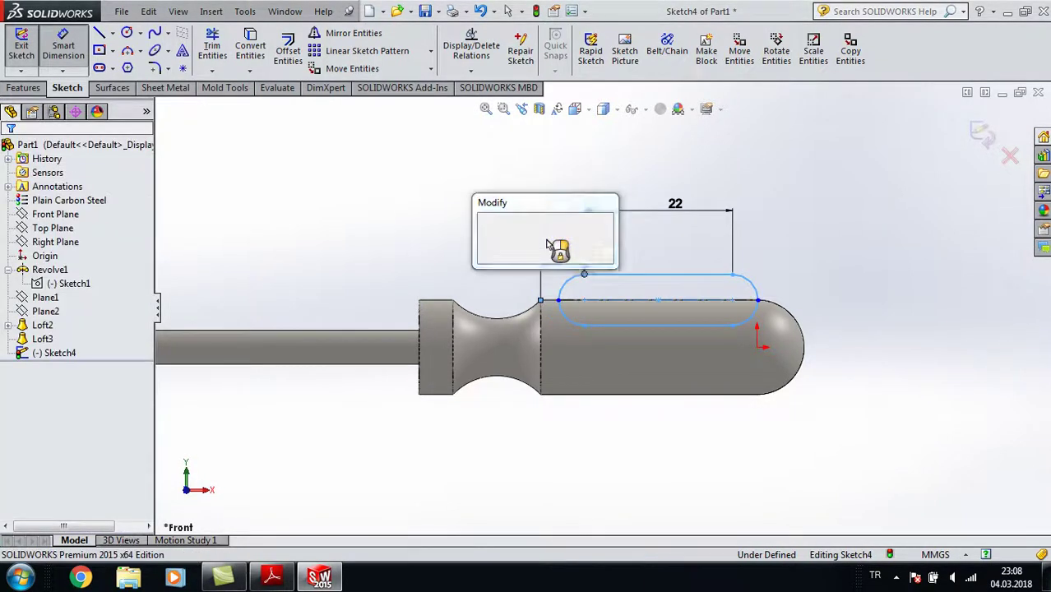
key(Return)
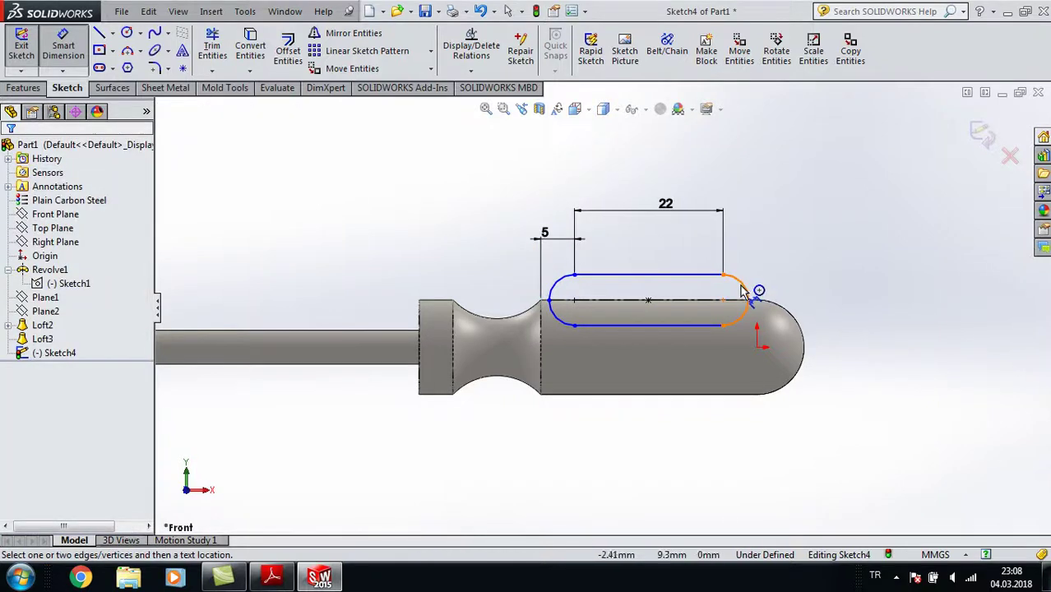
Step: Dimension the slot's end arc to R1.5, checking it against the reference drawing
click(743, 287)
click(793, 240)
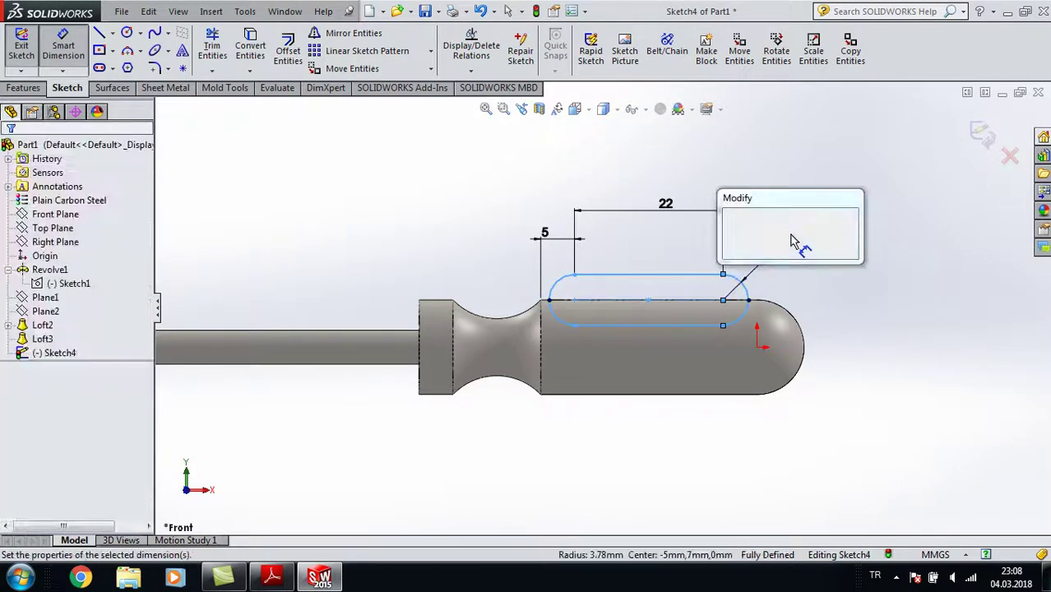
text(3)
key(Return)
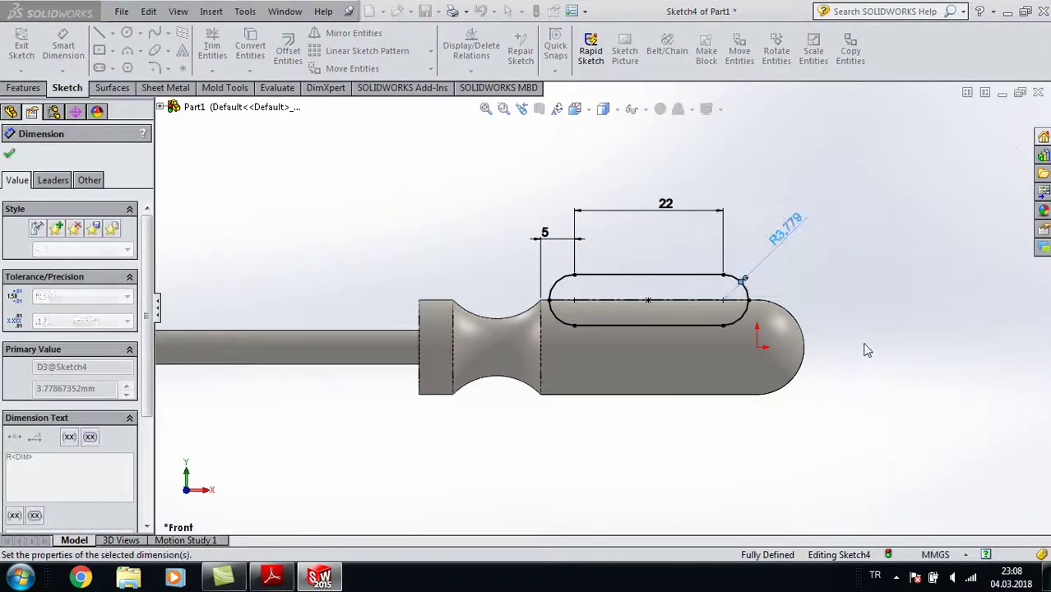
click(272, 578)
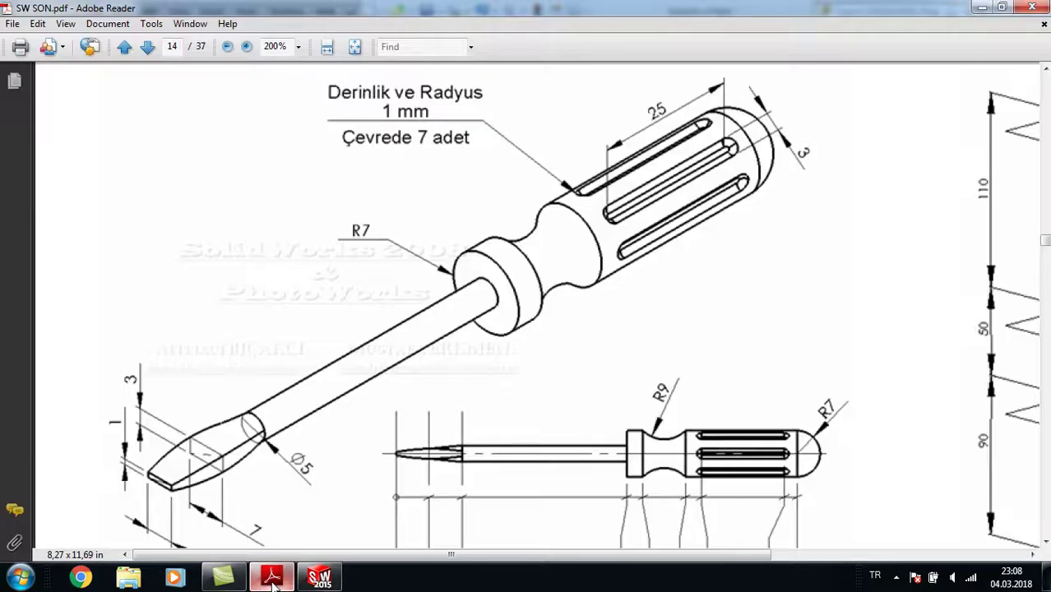
click(319, 579)
click(782, 234)
text(3)
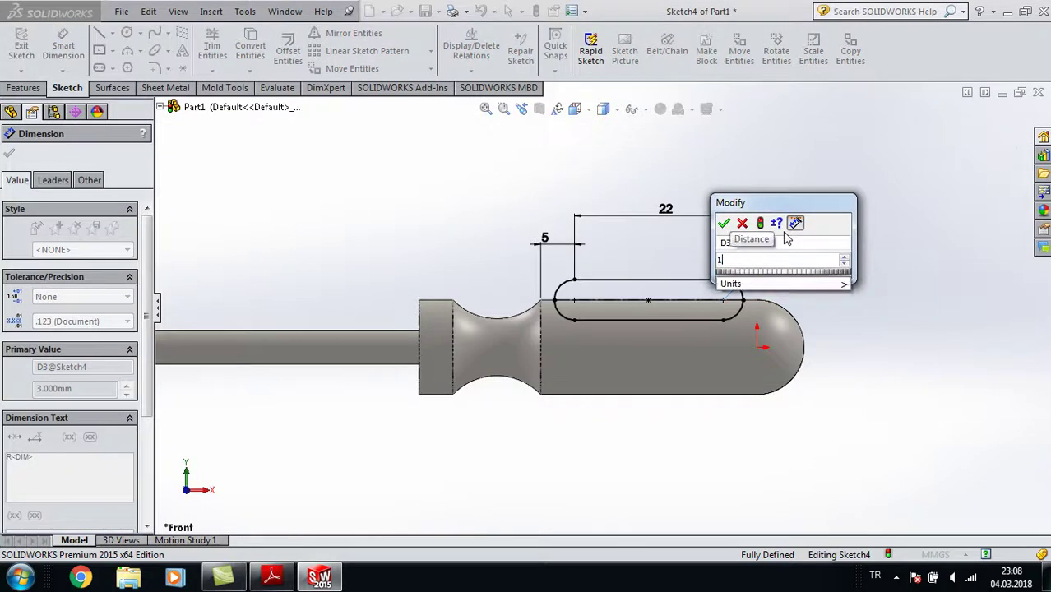
key(Return)
key(Escape)
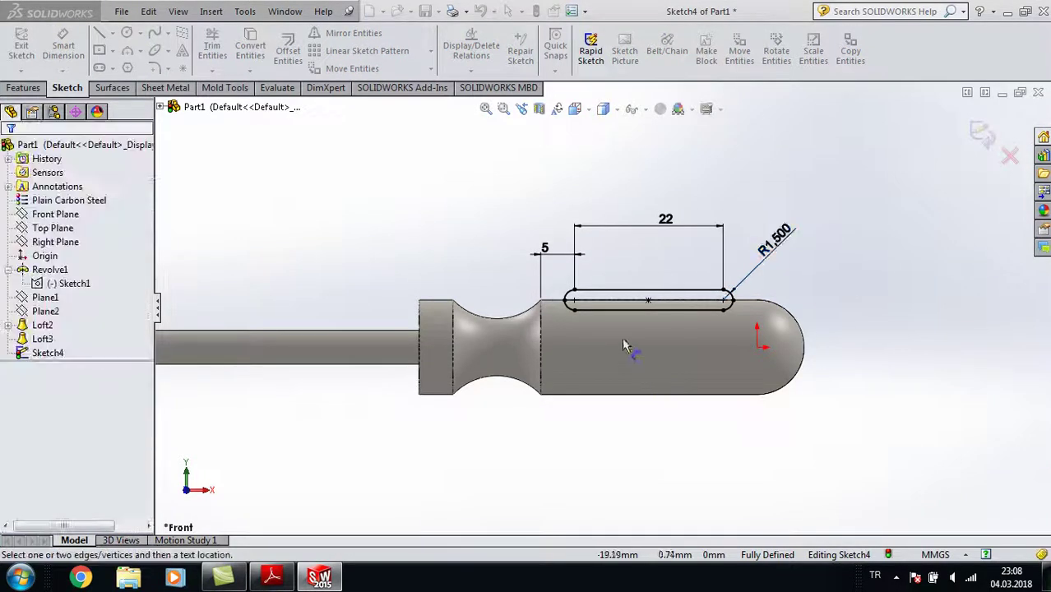
click(319, 578)
Step: Back in Sketch4, try a slot-to-origin dimension, dismiss the warning, and start Trim Entities
scroll(629, 385, down, 2)
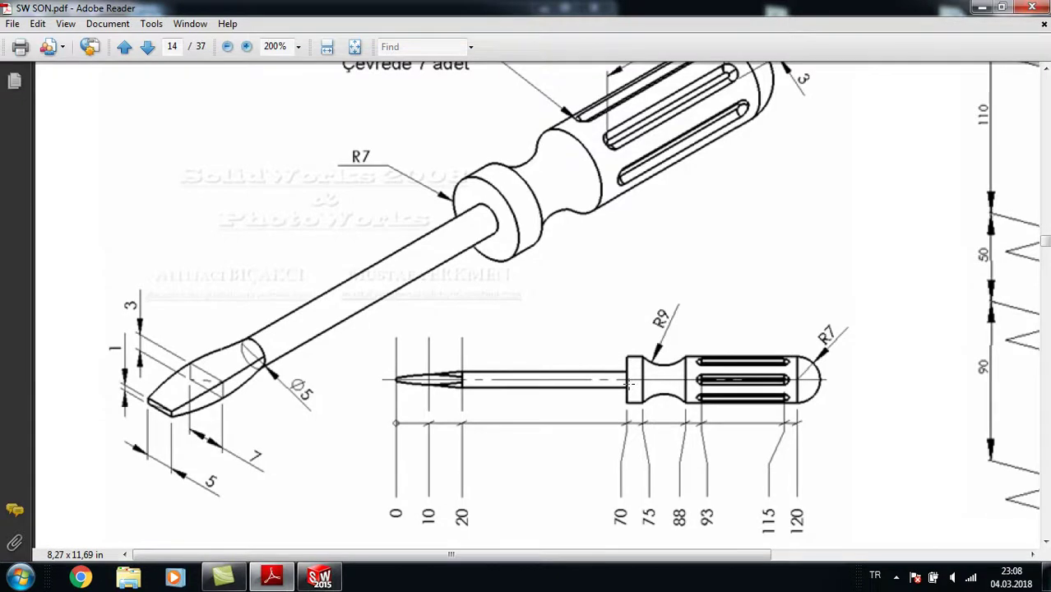
click(333, 581)
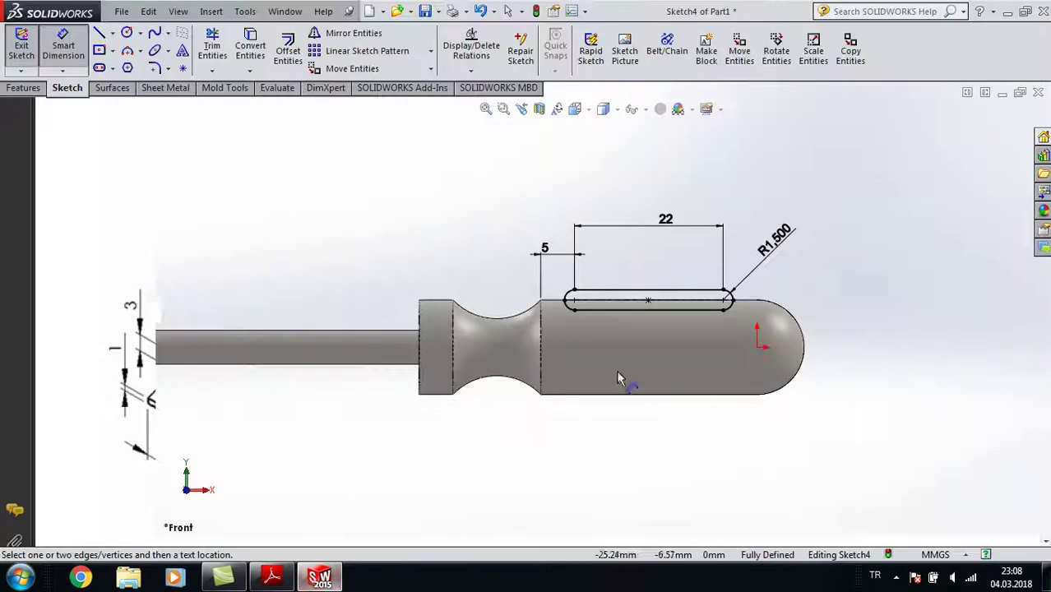
click(727, 301)
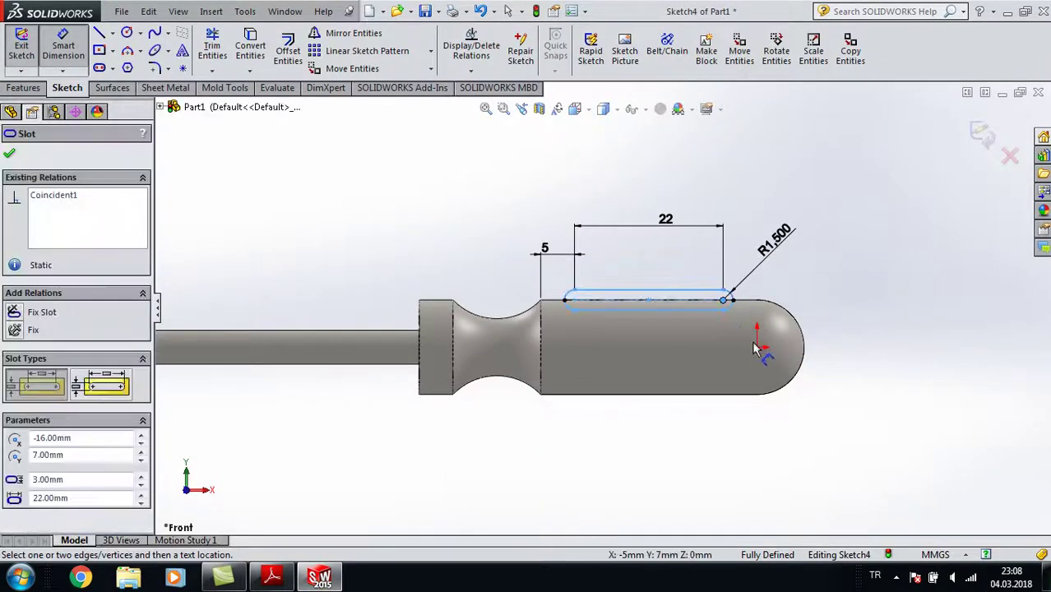
click(756, 347)
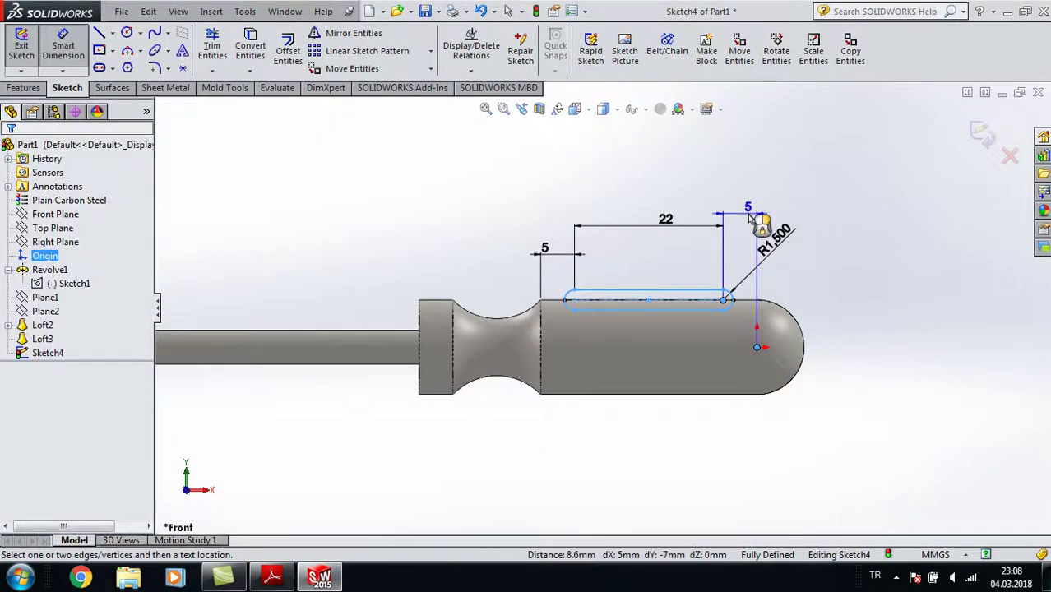
key(Escape)
click(829, 202)
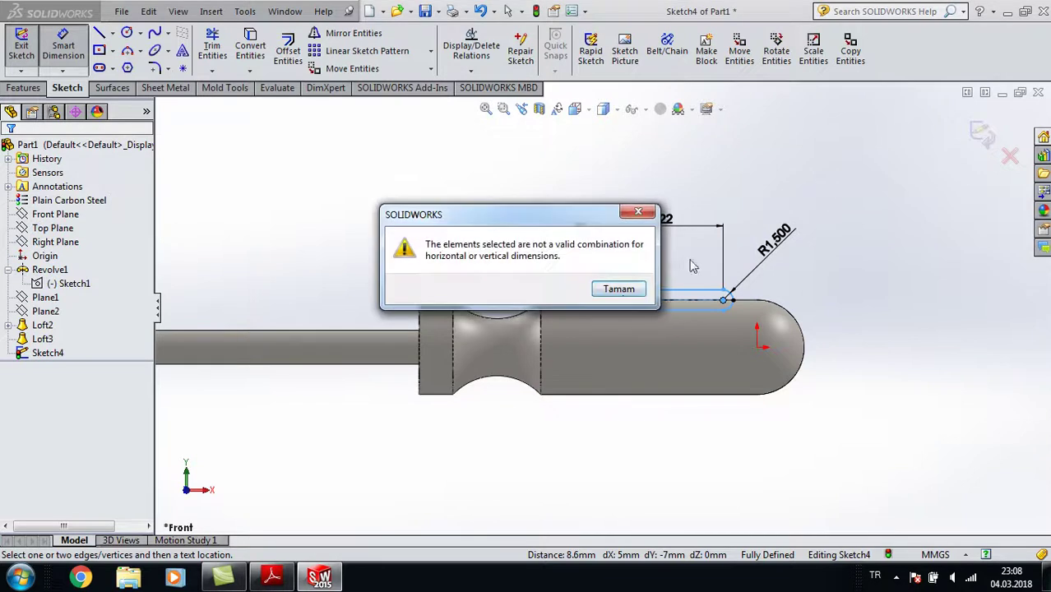
click(623, 292)
scroll(656, 292, down, 2)
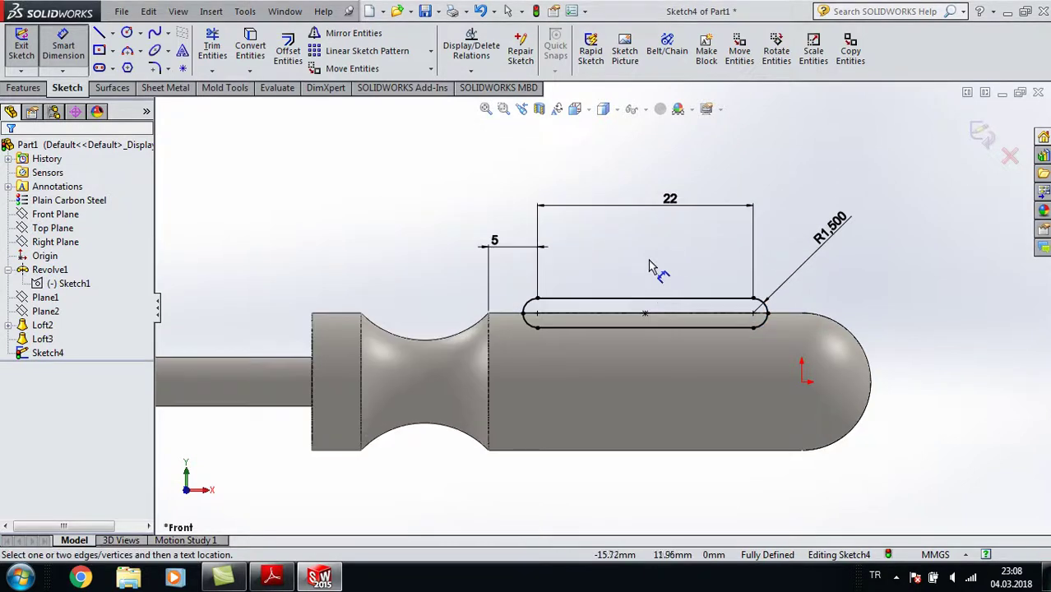
click(212, 45)
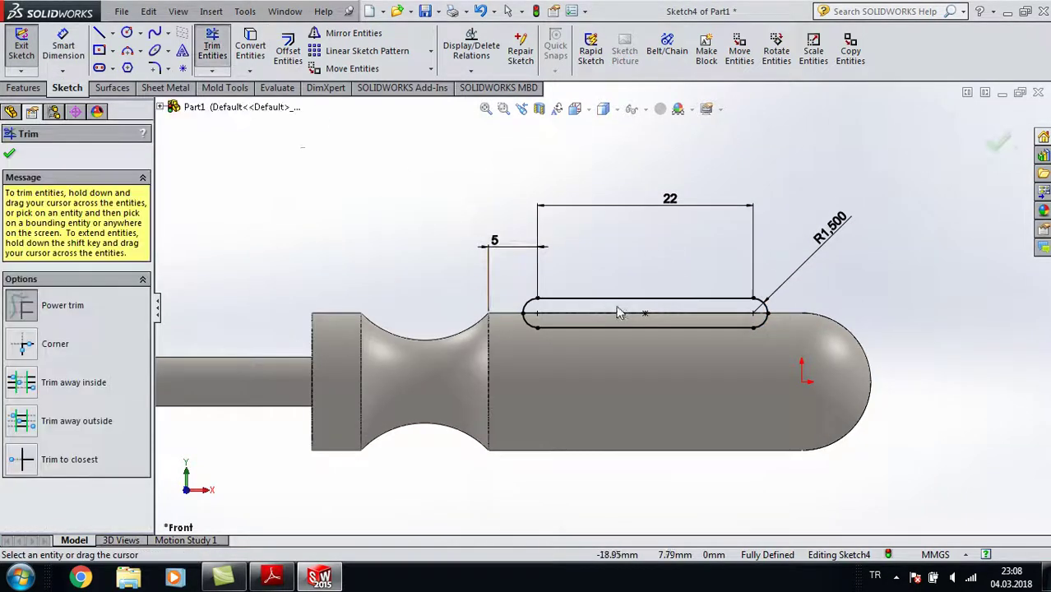
Step: Power-trim away the upper part of the slot outline, accepting the break-up warning
scroll(618, 309, down, 3)
scroll(619, 310, down, 1)
drag(351, 300, 462, 311)
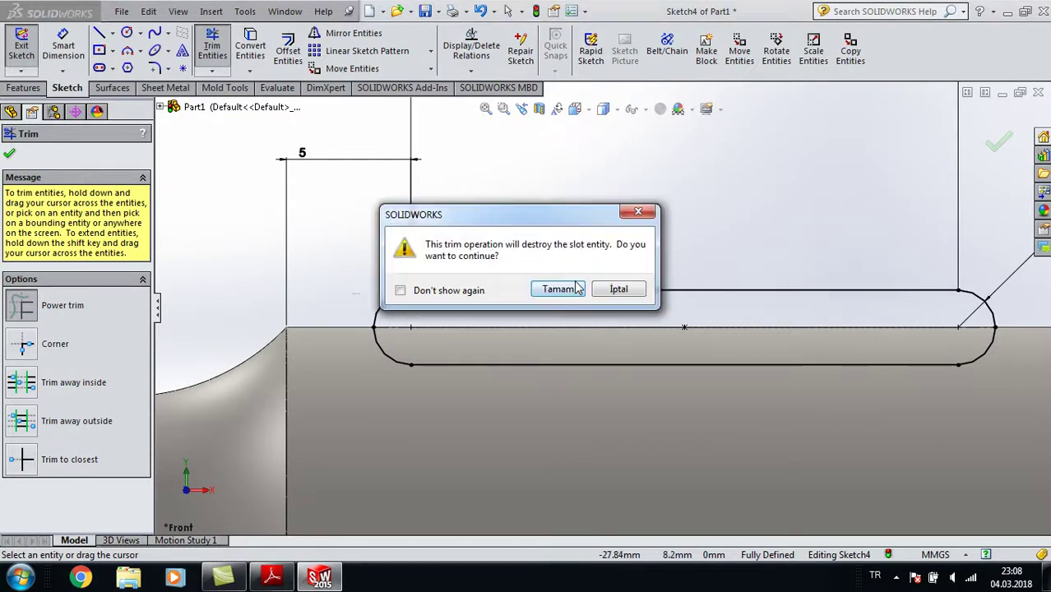
click(545, 295)
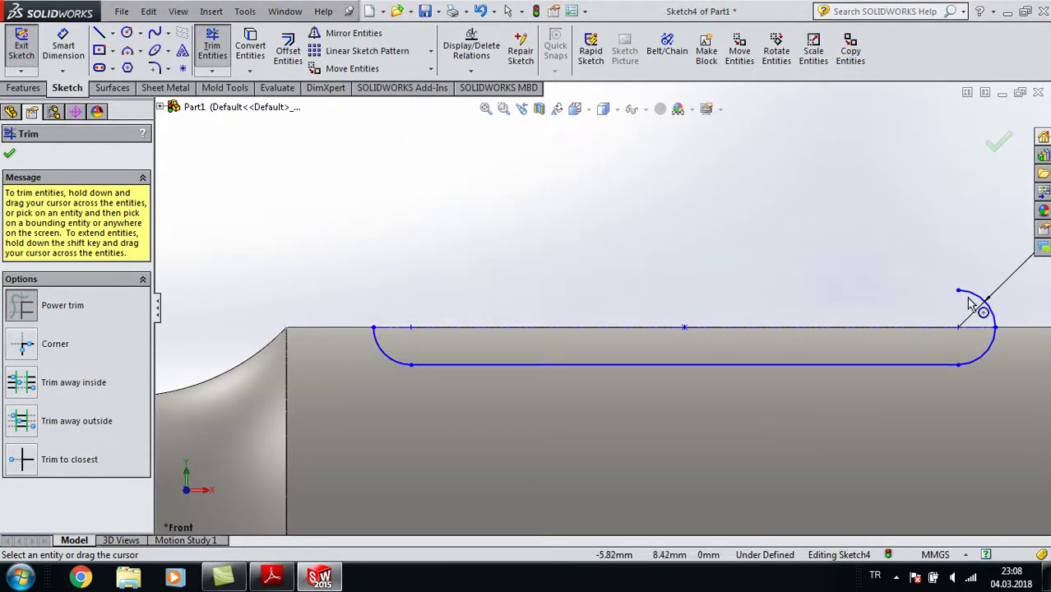
click(992, 311)
click(9, 153)
Step: Revolve-cut the half slot around its top line to form Cut-Revolve1
click(23, 87)
click(310, 51)
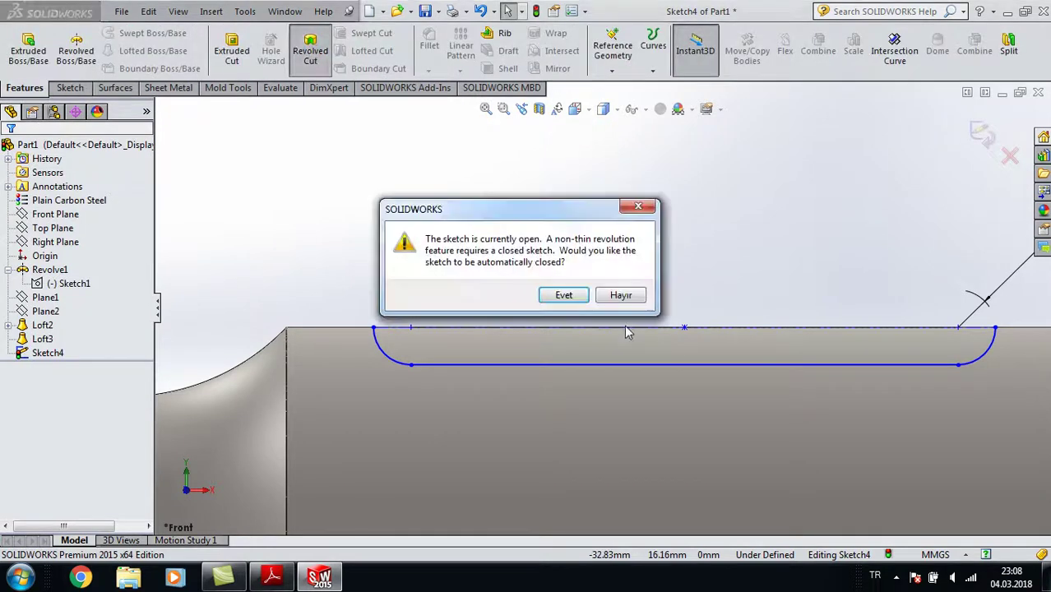
click(564, 295)
scroll(573, 288, up, 3)
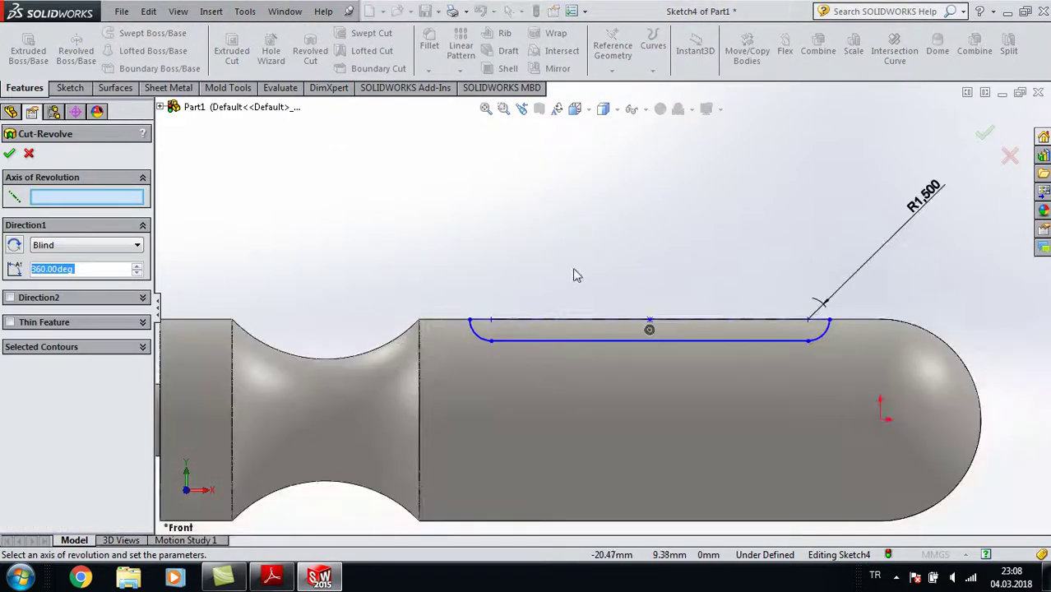
click(570, 320)
click(10, 154)
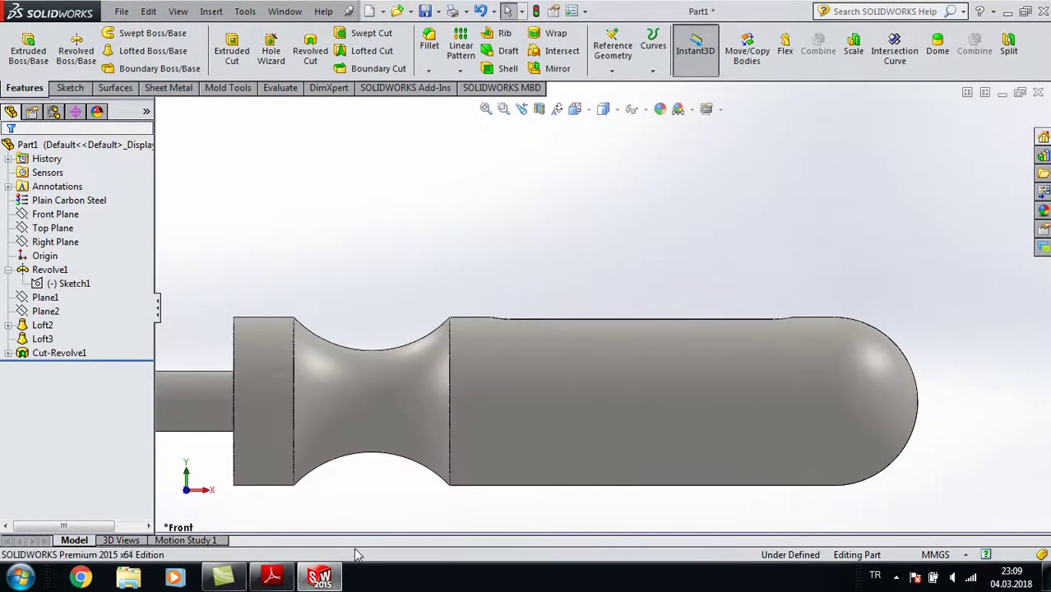
Step: Check the reference drawing, then orbit the model to an angled 3D view
click(321, 581)
scroll(790, 329, up, 2)
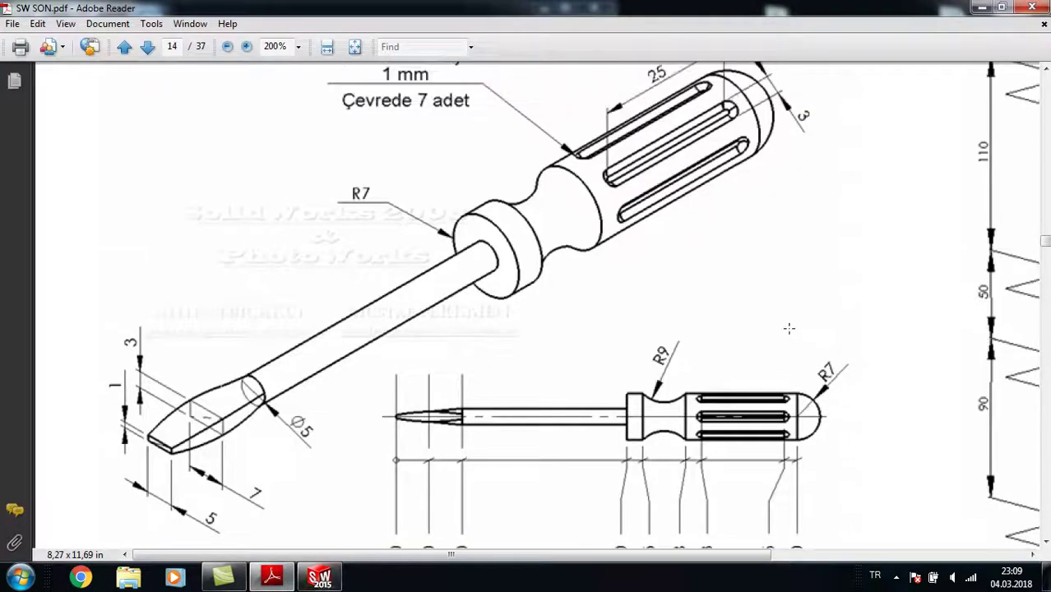
scroll(787, 328, up, 2)
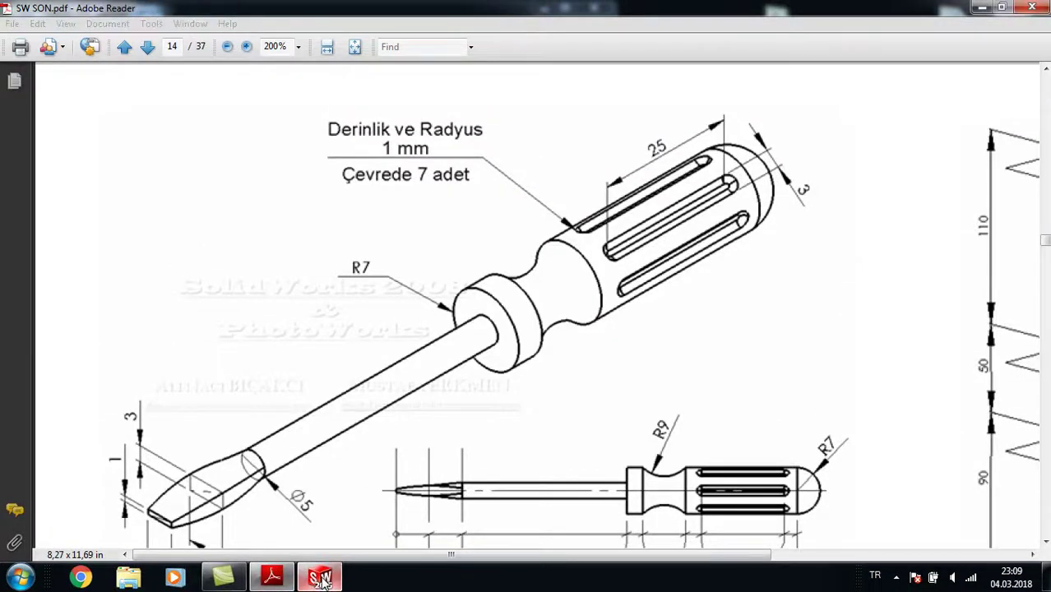
click(320, 579)
mouse_move(630, 274)
middle_down()
mouse_move(623, 322)
mouse_move(587, 357)
middle_up()
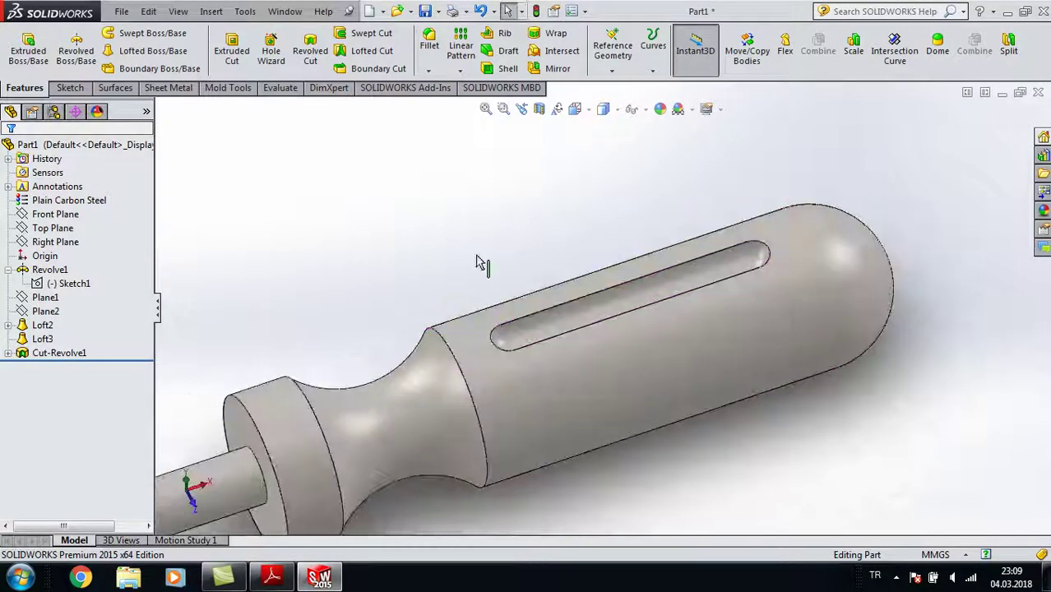
Step: Add Fillet1 with a 1 mm radius to the groove's top rim edge
click(430, 42)
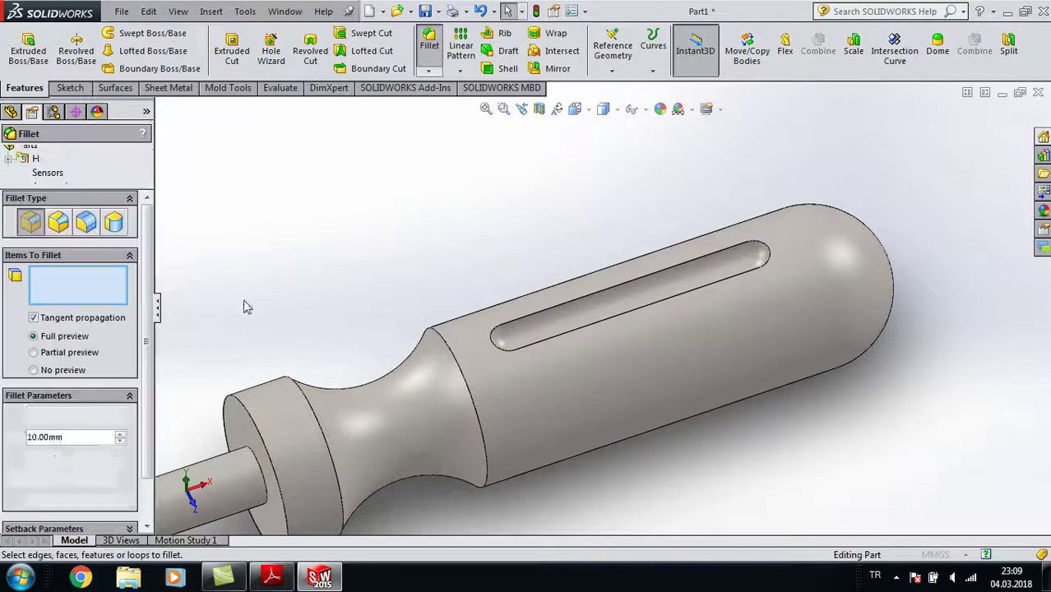
text(1)
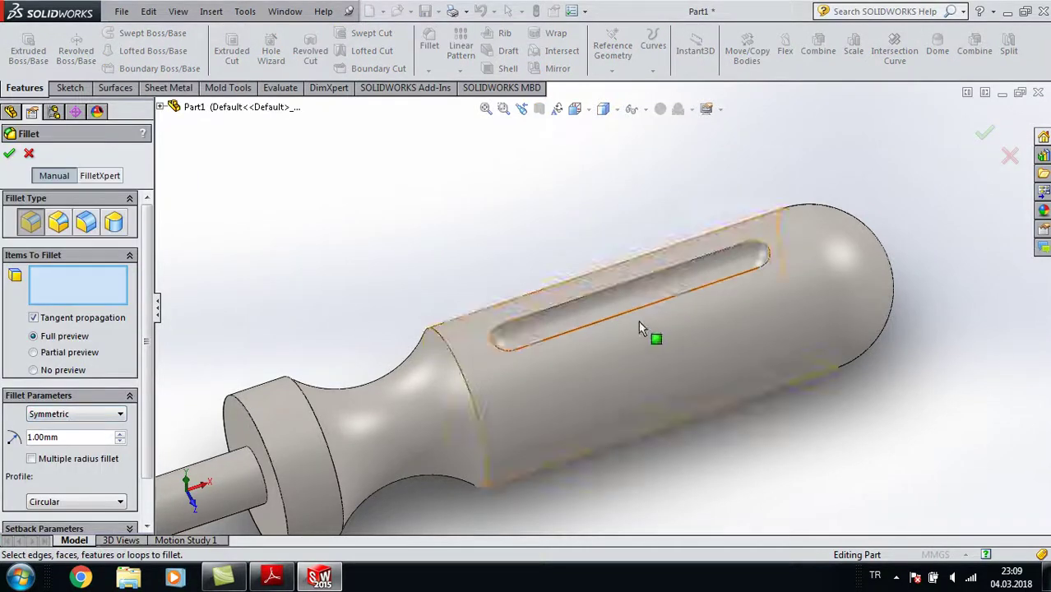
click(622, 321)
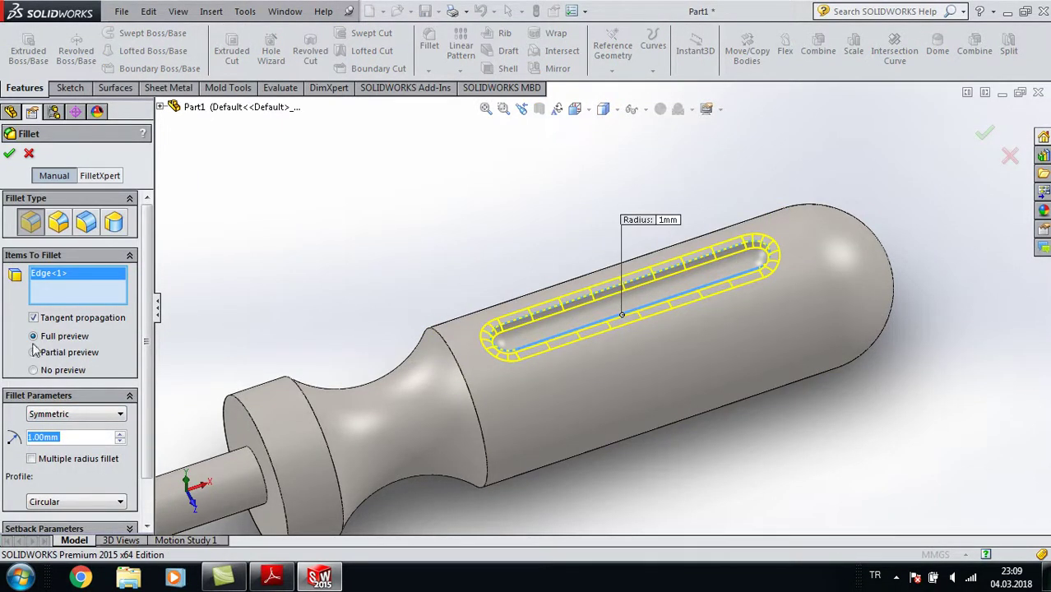
click(10, 156)
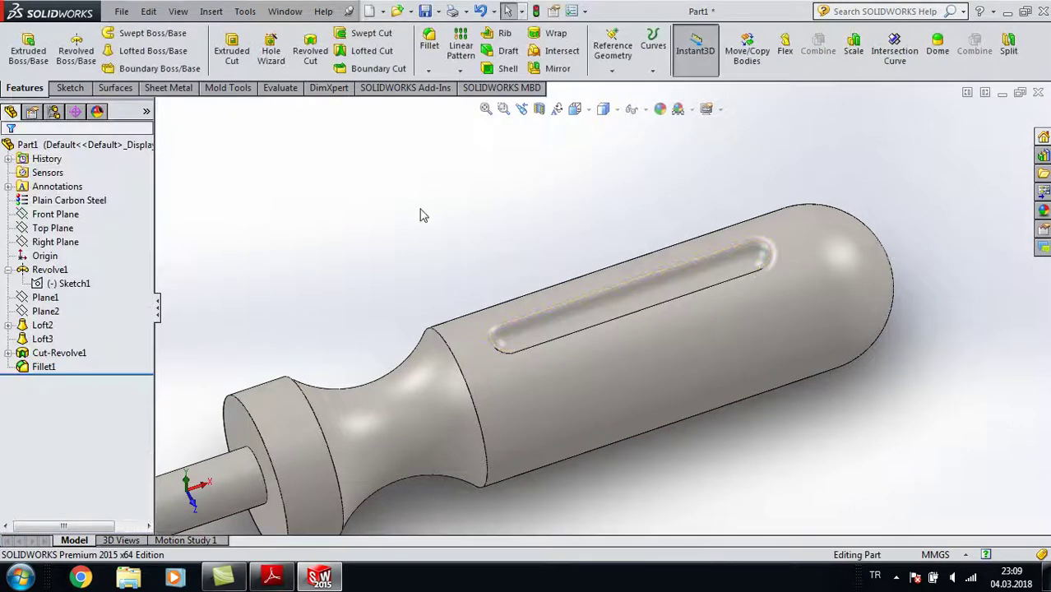
Step: Start a circular pattern using the handle's circular edge as the rotation axis
click(460, 72)
click(477, 101)
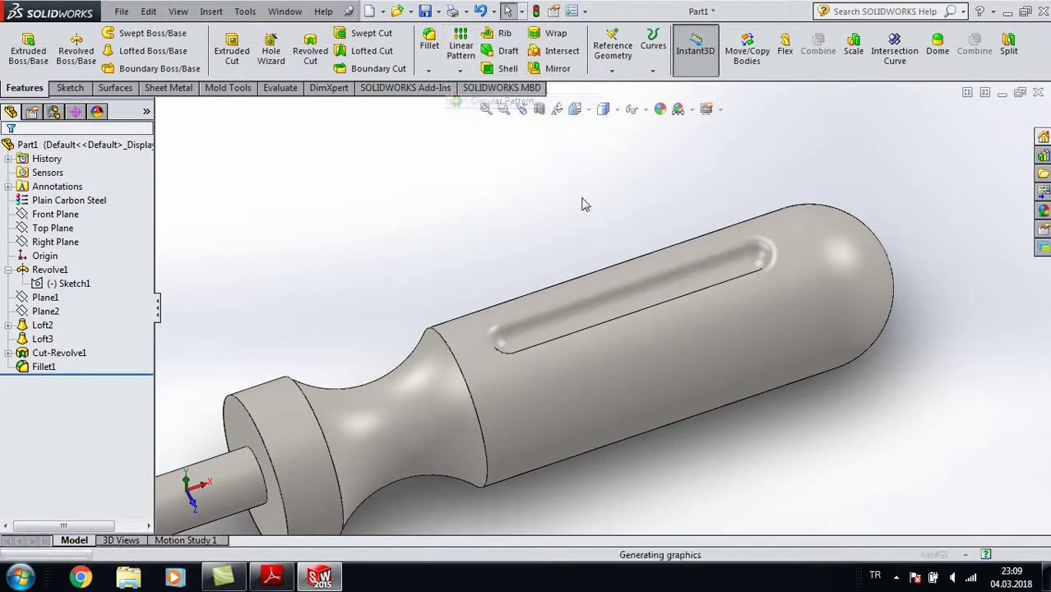
click(54, 197)
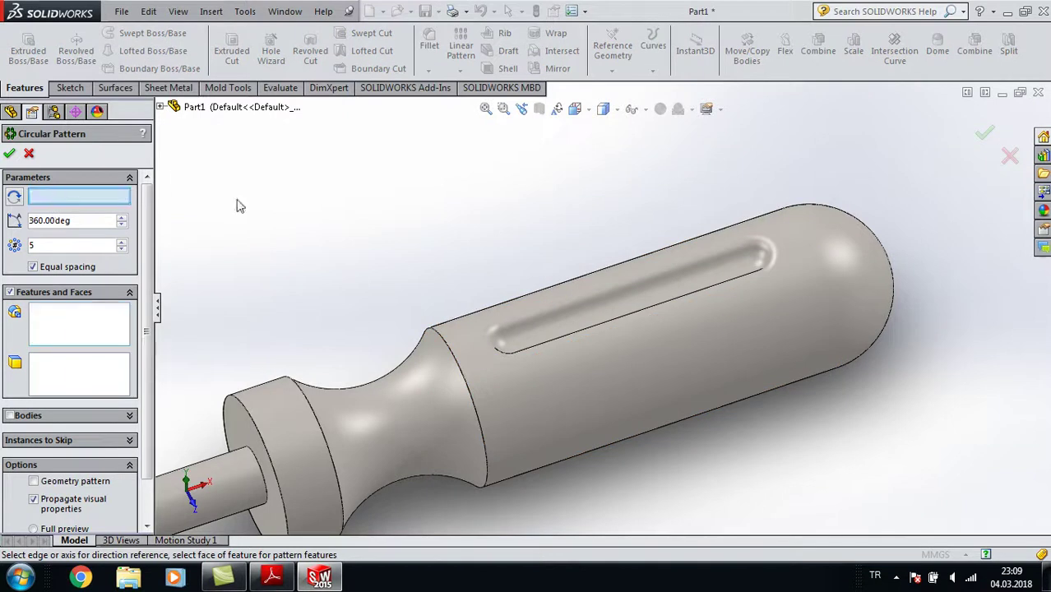
click(473, 408)
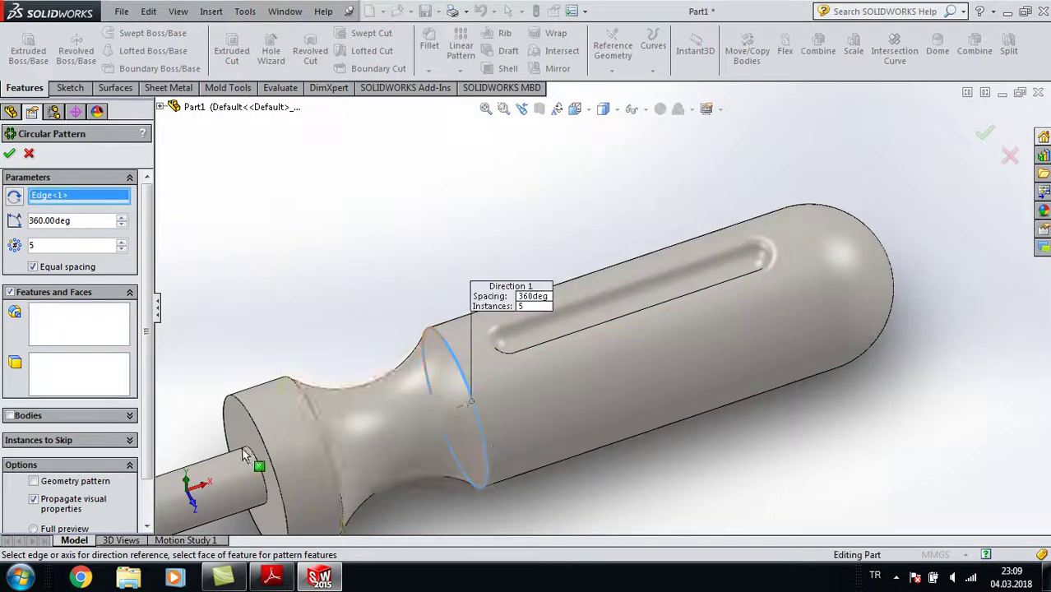
click(61, 341)
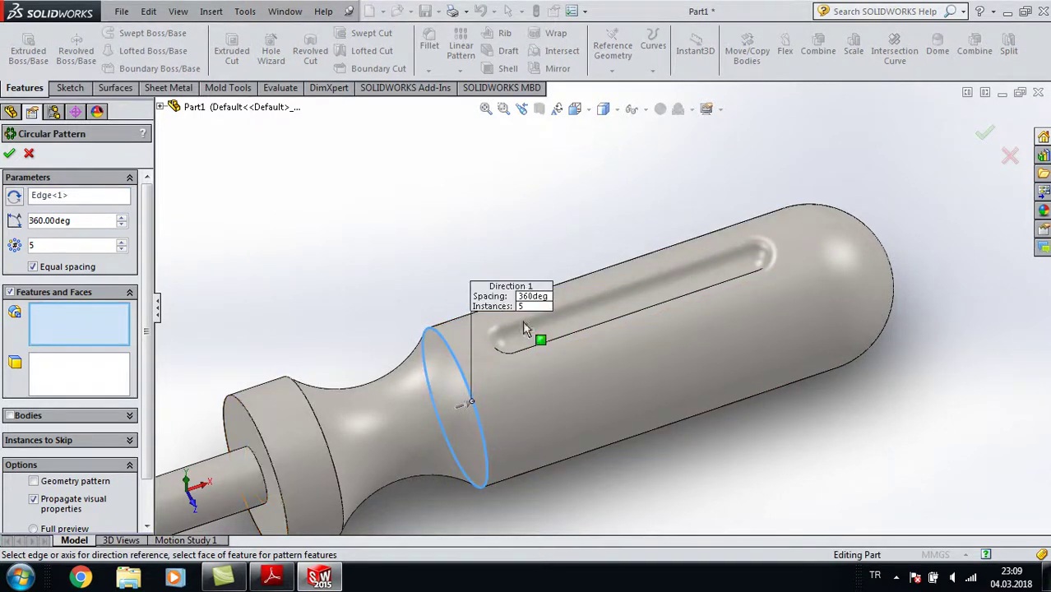
Step: Add Cut-Revolve1 and Fillet1 to the pattern, adjust the instance count, and consult the drawing
click(566, 323)
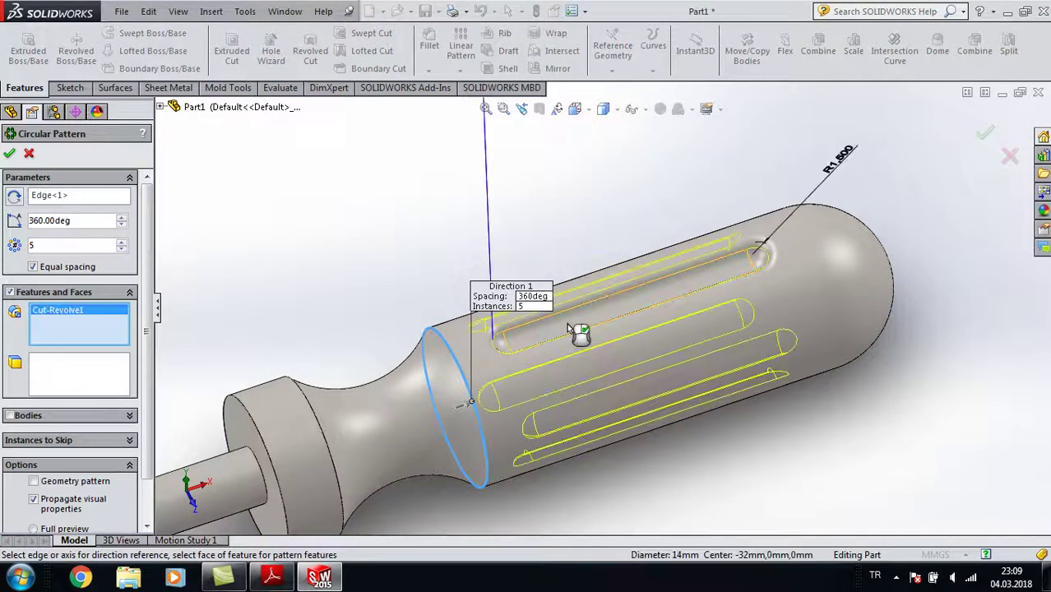
click(162, 108)
click(211, 315)
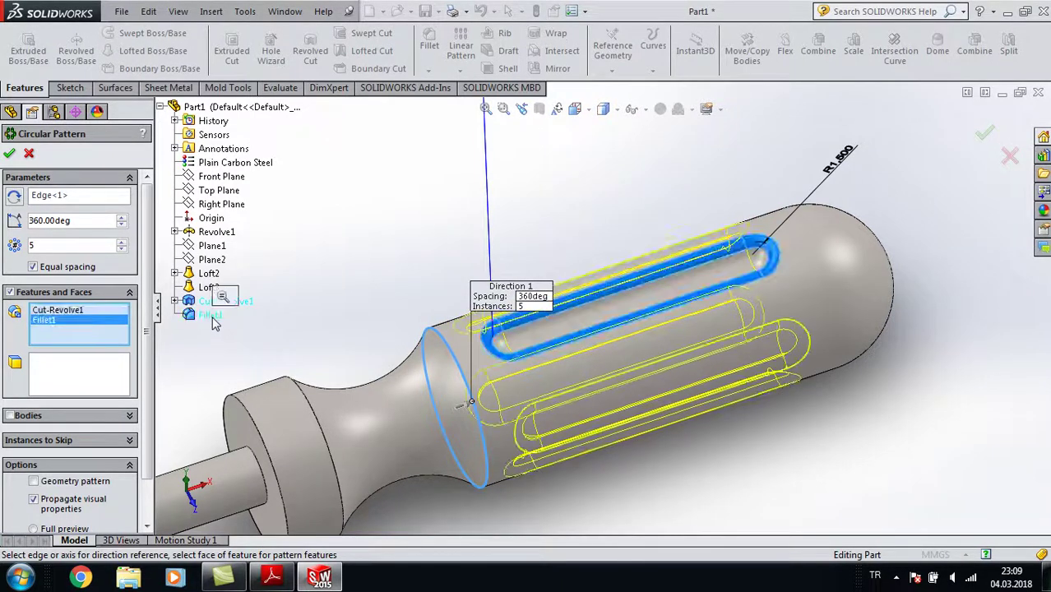
click(122, 245)
click(122, 245)
click(270, 578)
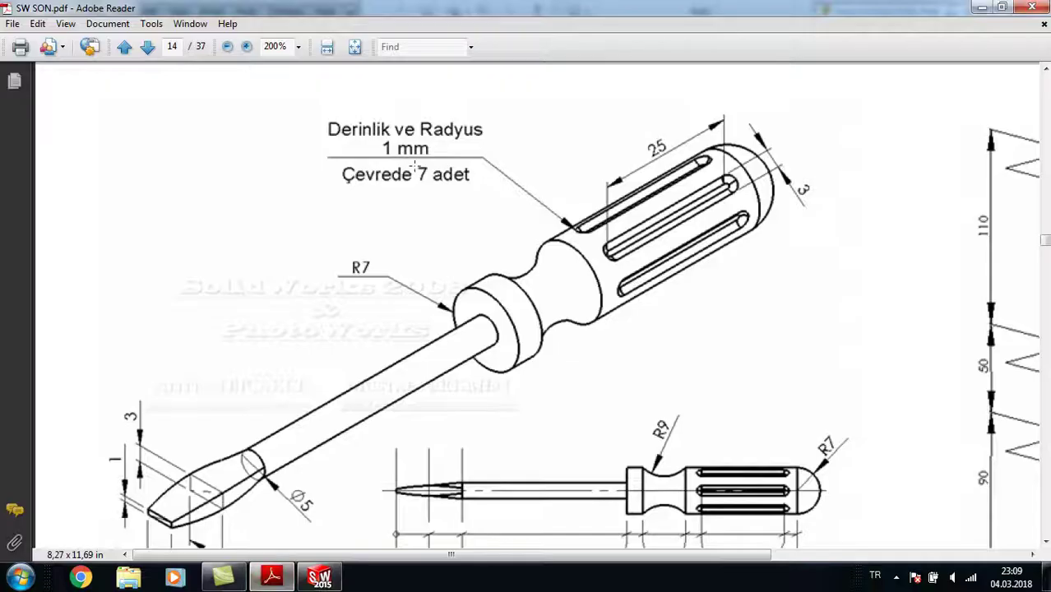
Step: Return to SOLIDWORKS to confirm the circular pattern of 7 grooves over 360°
click(319, 578)
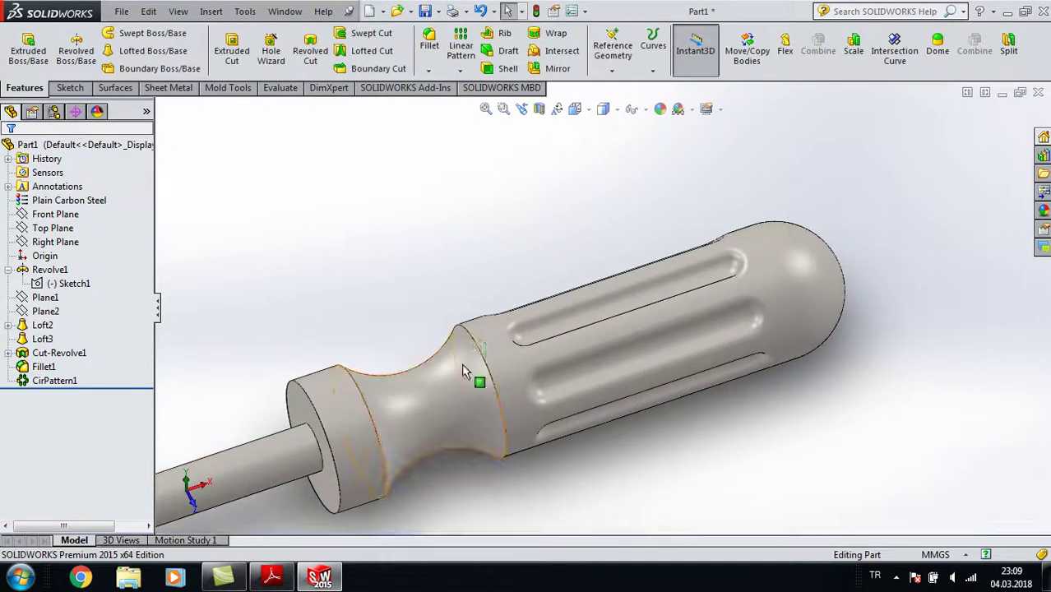
Step: Expand the Other Metals group in the Material dialog and inspect Beryllium's properties
scroll(504, 280, up, 3)
scroll(500, 280, up, 3)
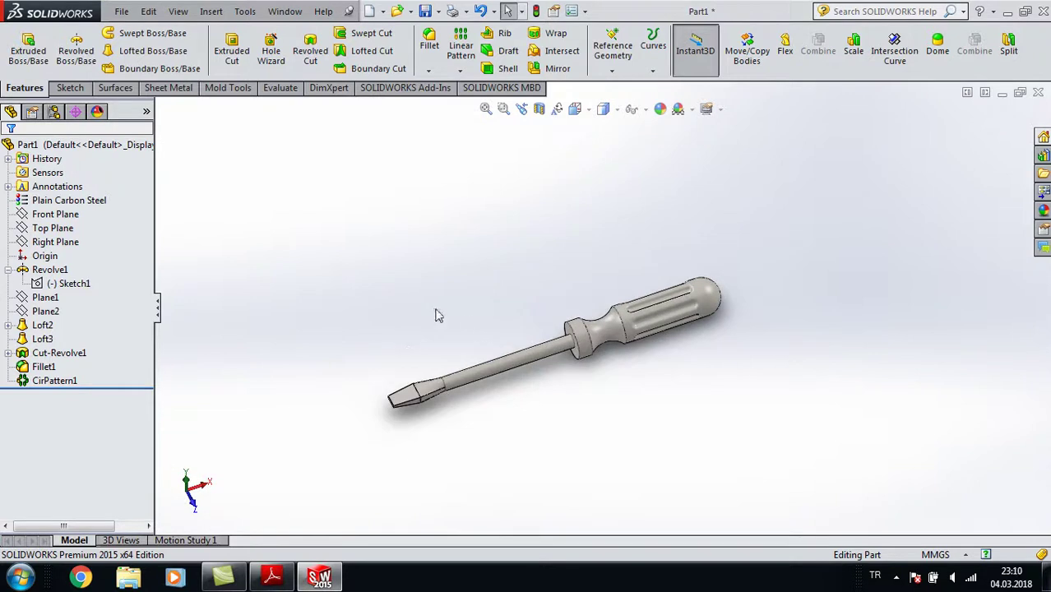
right_click(65, 201)
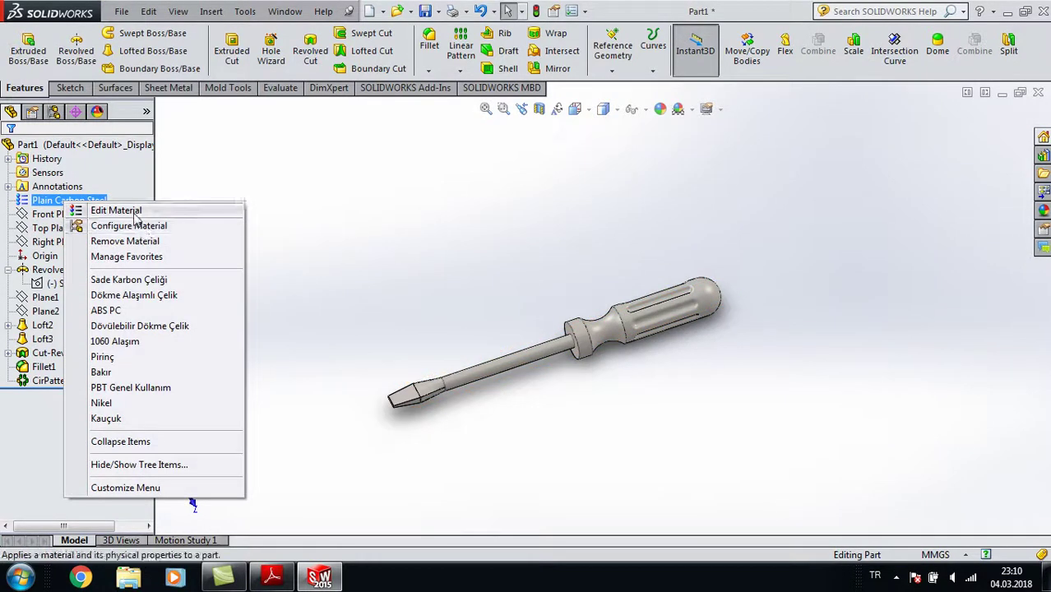
click(378, 224)
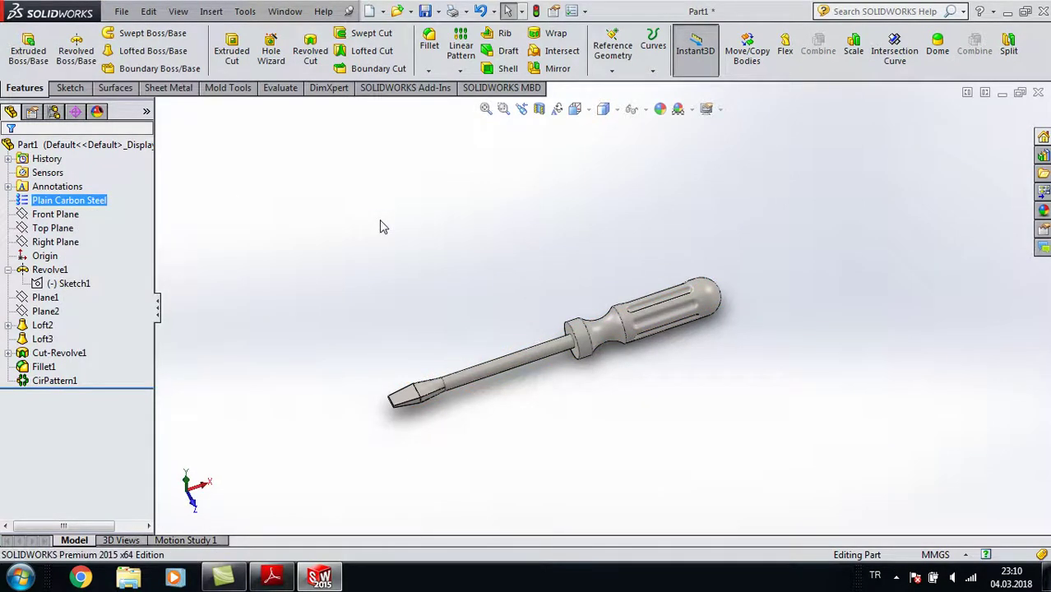
scroll(397, 130, up, 1)
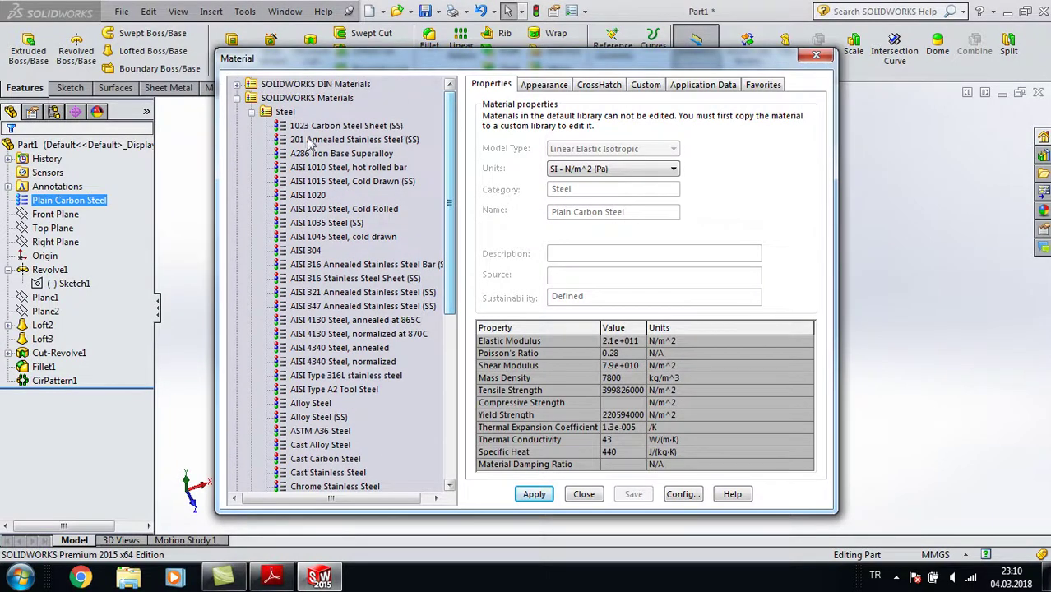
click(253, 113)
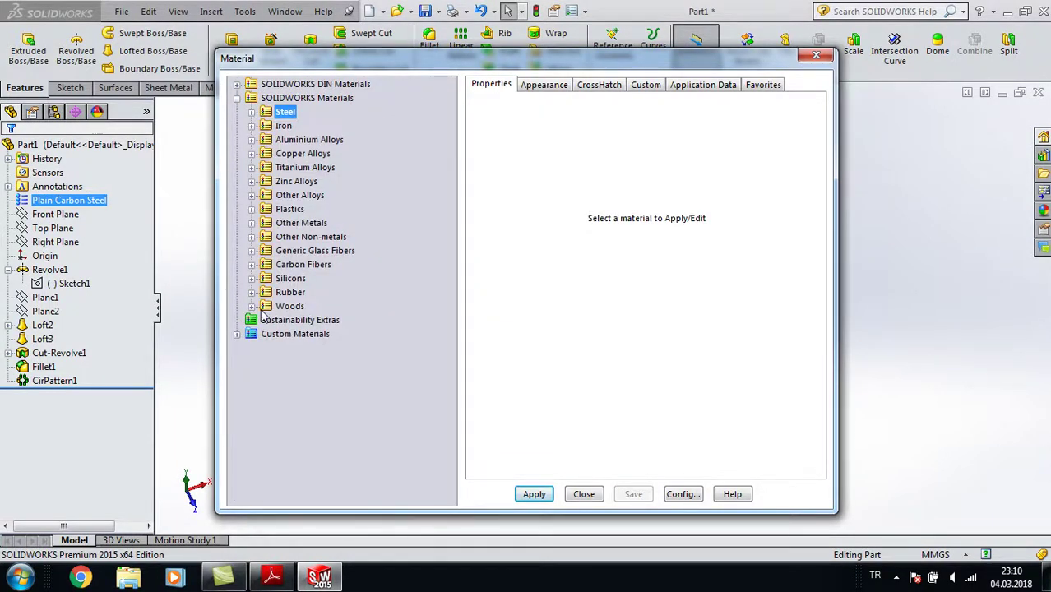
click(251, 223)
click(305, 238)
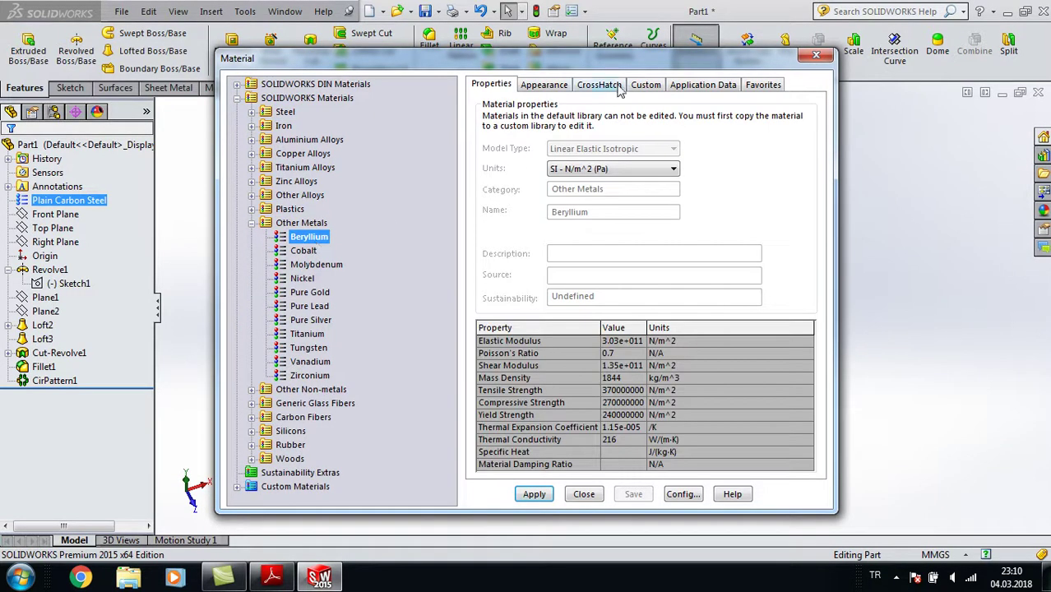
click(609, 89)
click(646, 87)
click(543, 84)
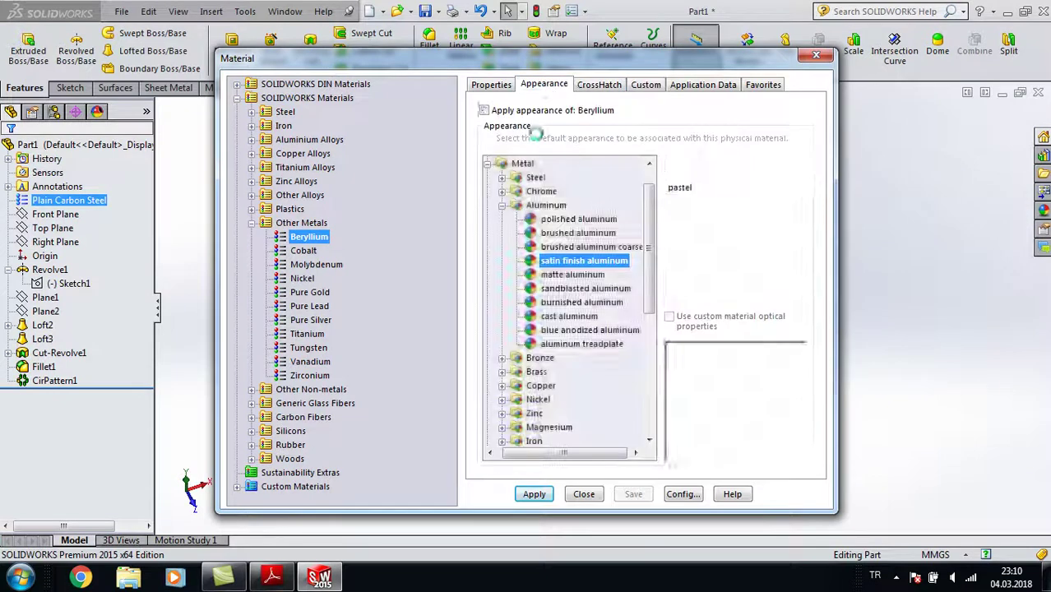
Step: Preview several metals, then apply Vanadium to the part and close the dialog
click(303, 250)
click(315, 264)
click(302, 278)
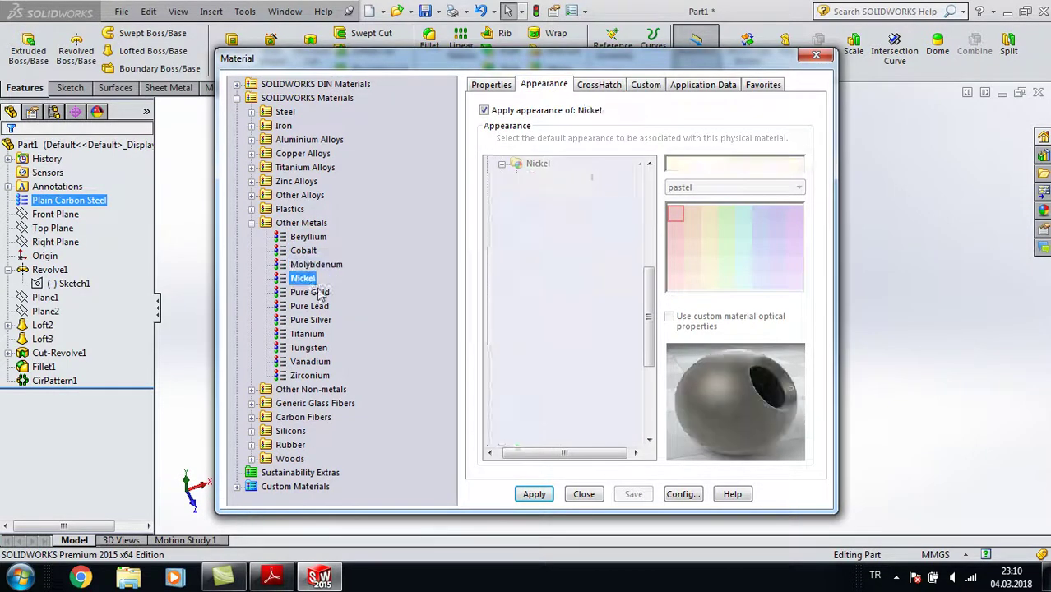
click(310, 292)
click(310, 306)
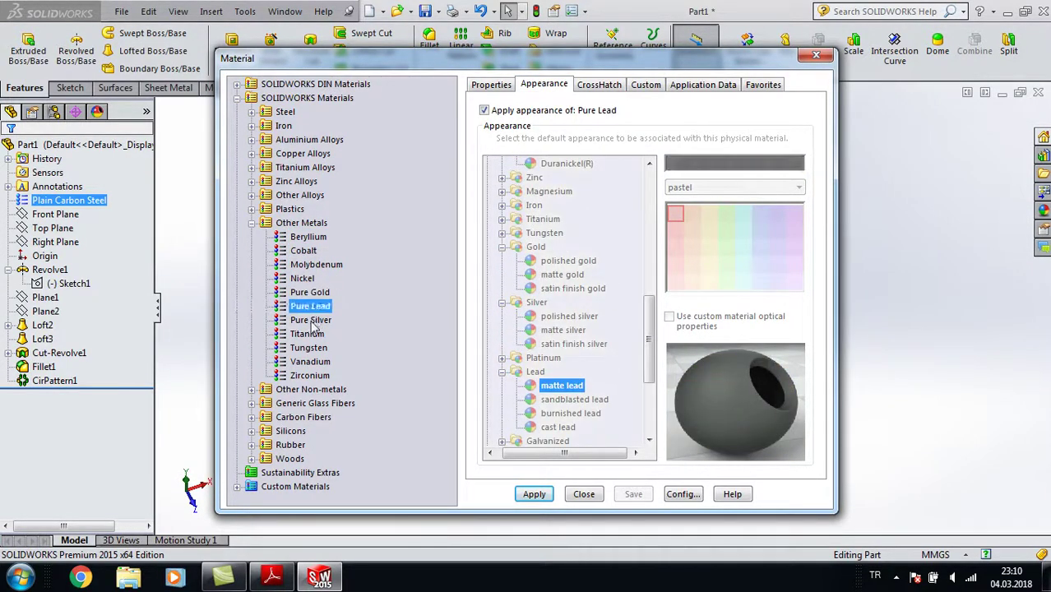
click(311, 320)
click(309, 336)
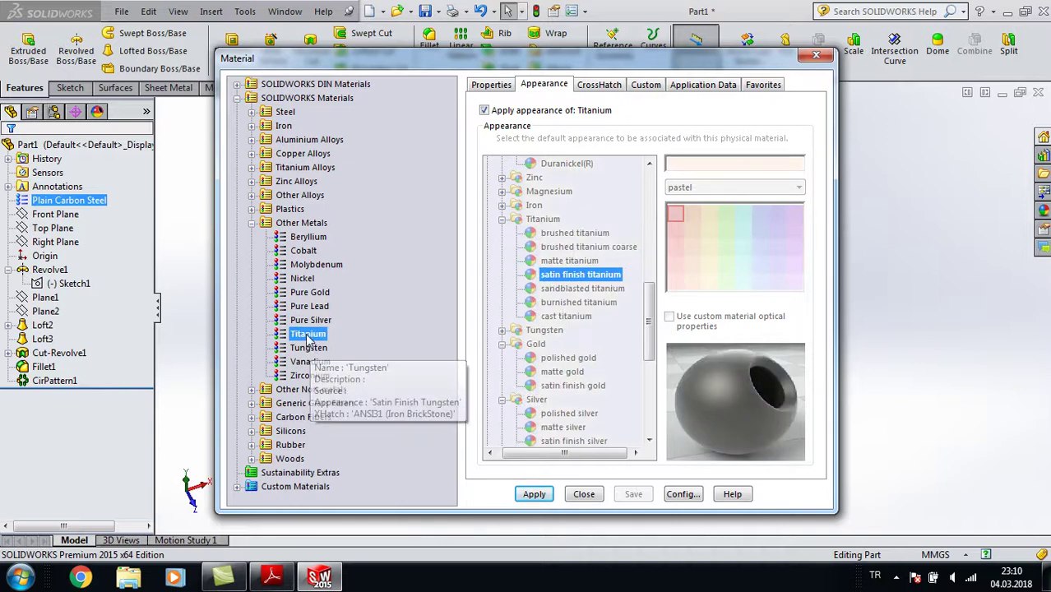
click(311, 337)
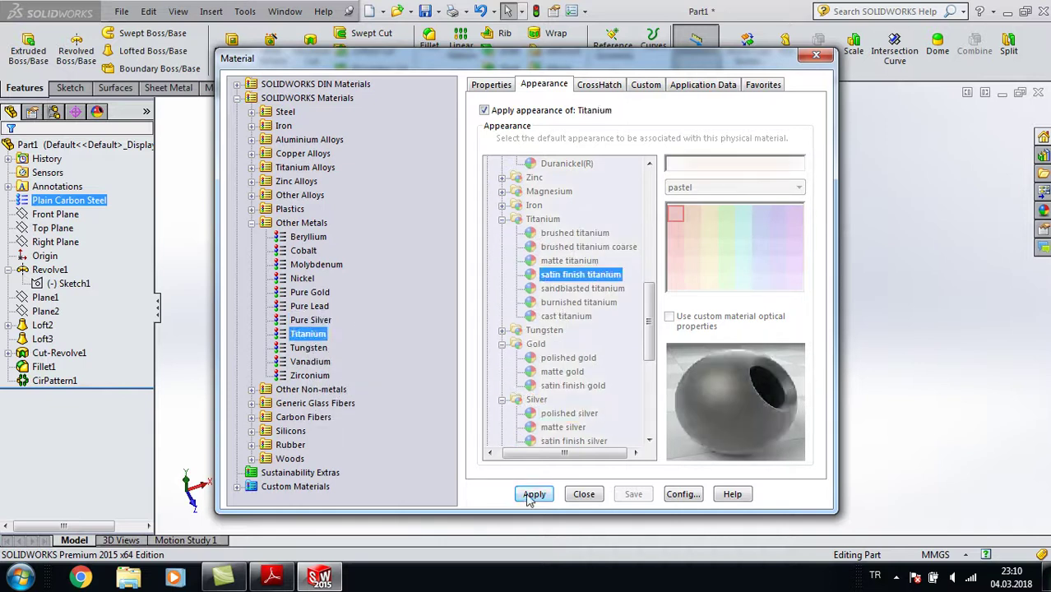
click(310, 361)
click(310, 375)
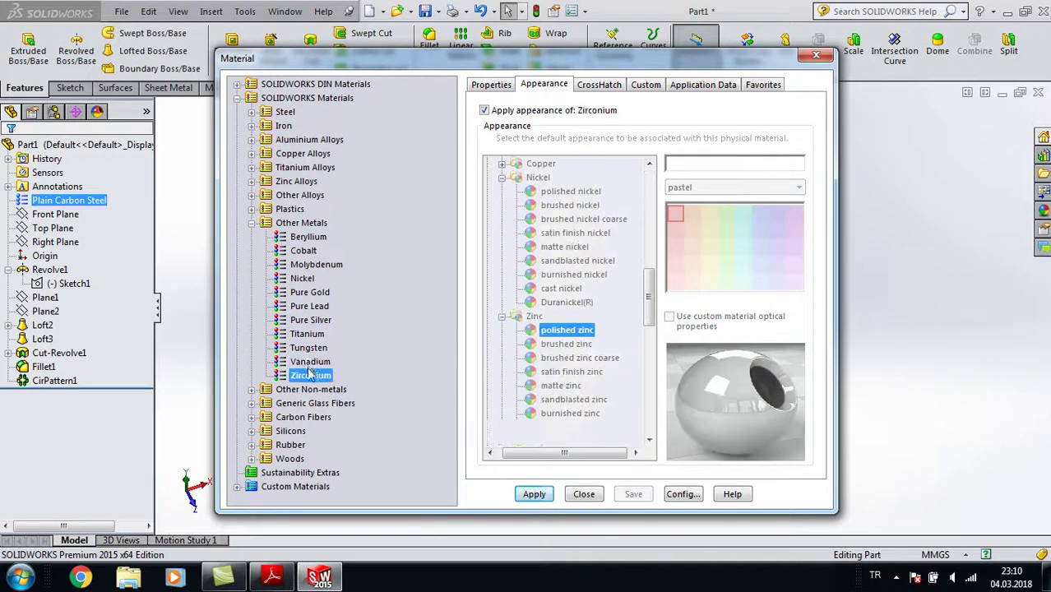
click(310, 362)
click(534, 494)
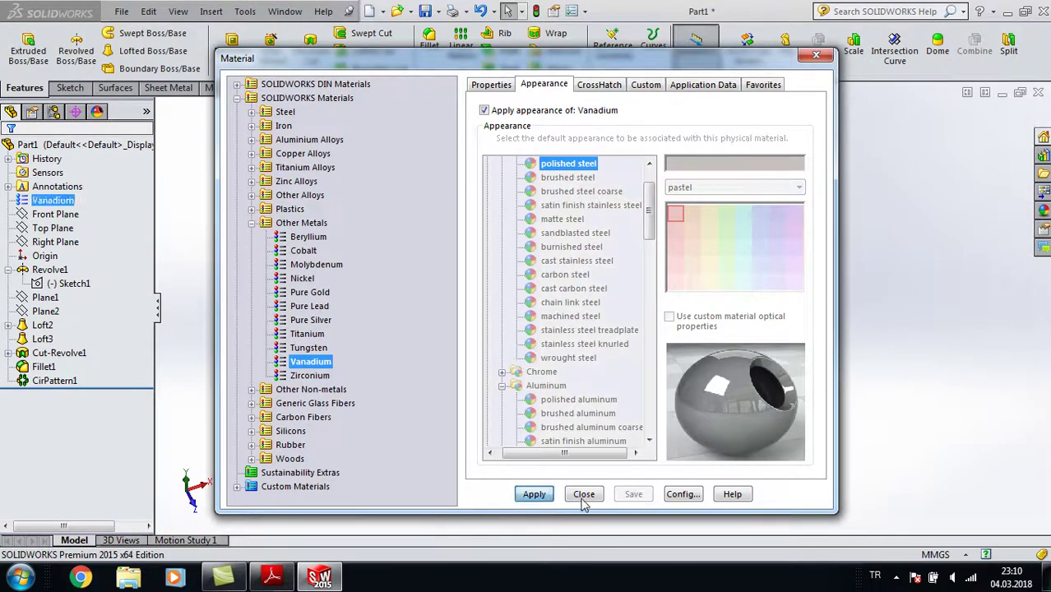
click(583, 496)
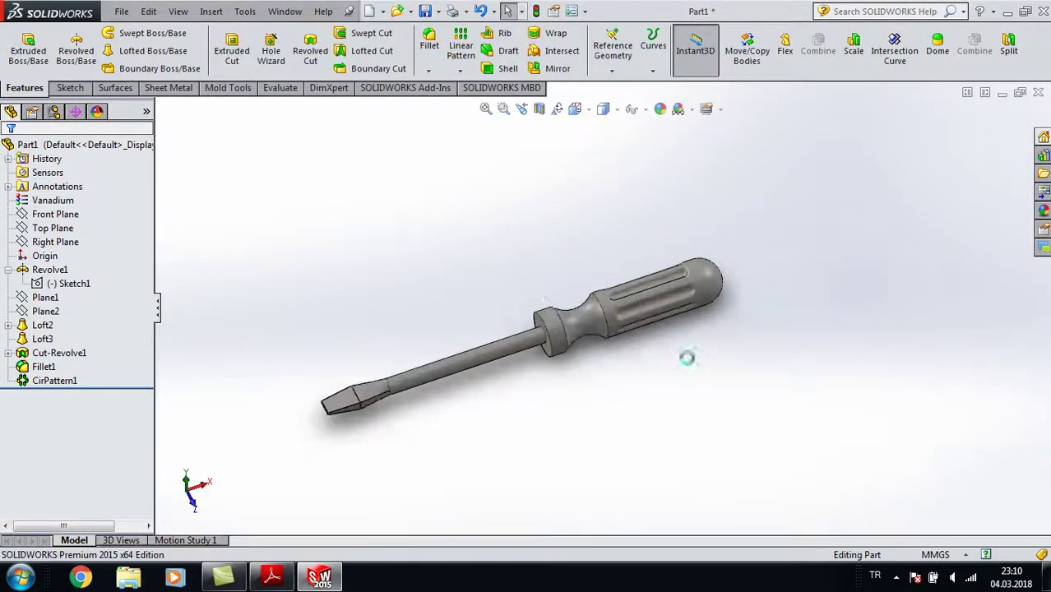
Step: Give the handle's grip face a light red appearance
scroll(633, 363, down, 2)
scroll(635, 365, down, 2)
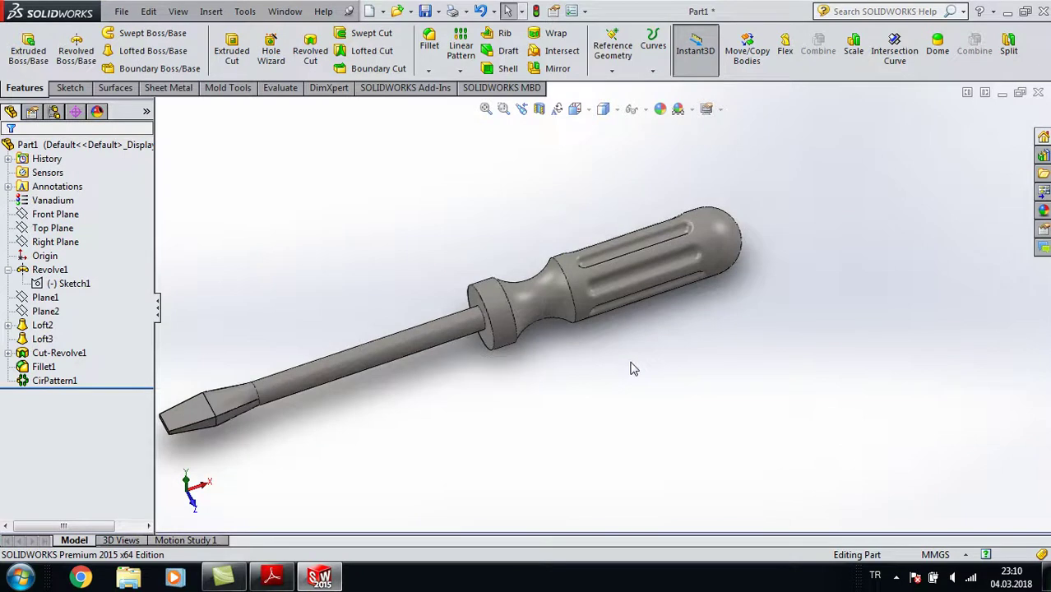
click(730, 258)
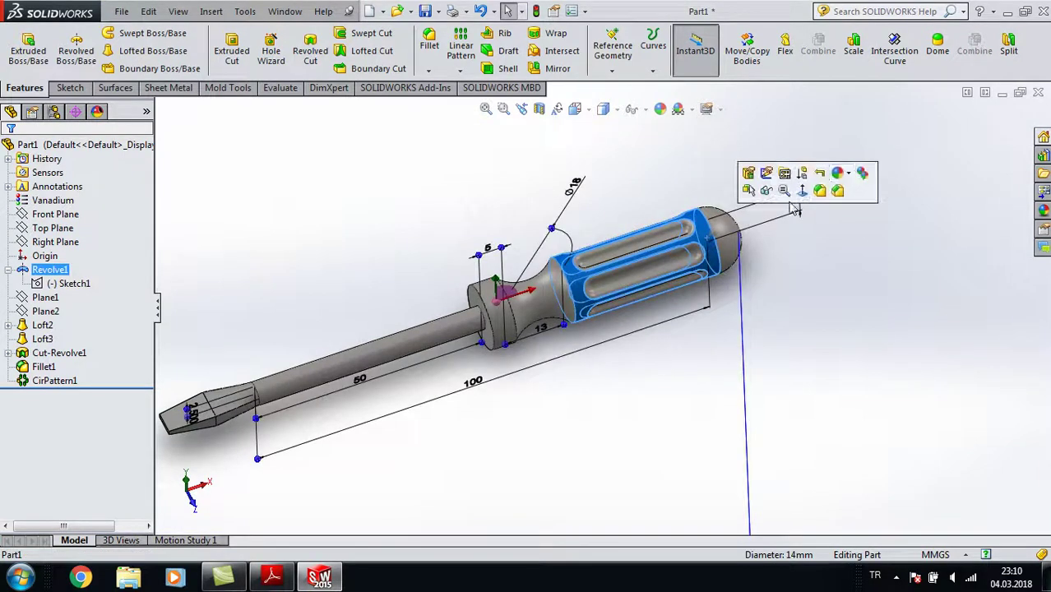
click(839, 173)
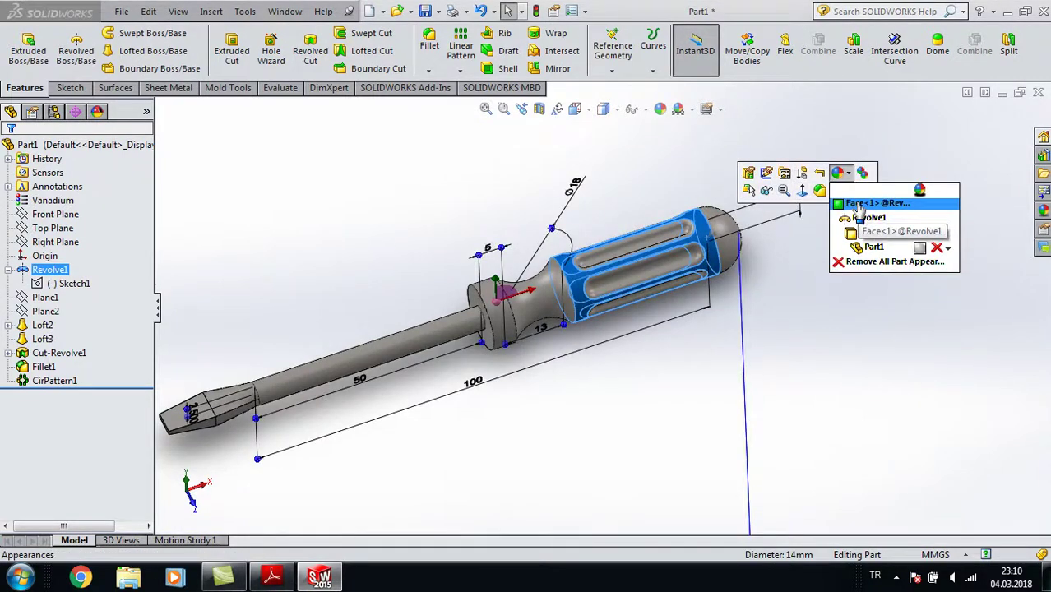
click(856, 205)
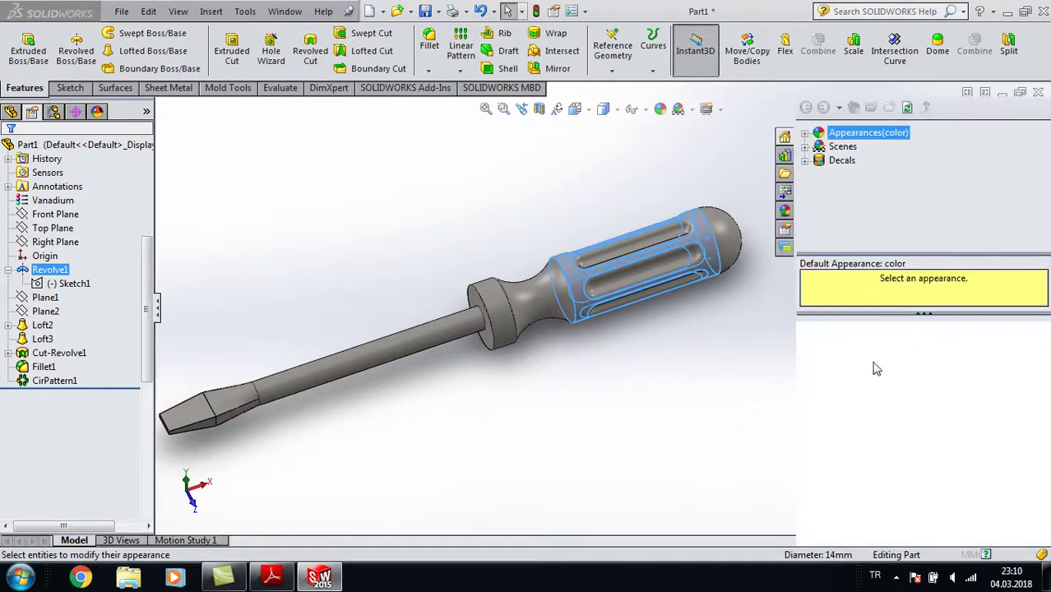
click(60, 456)
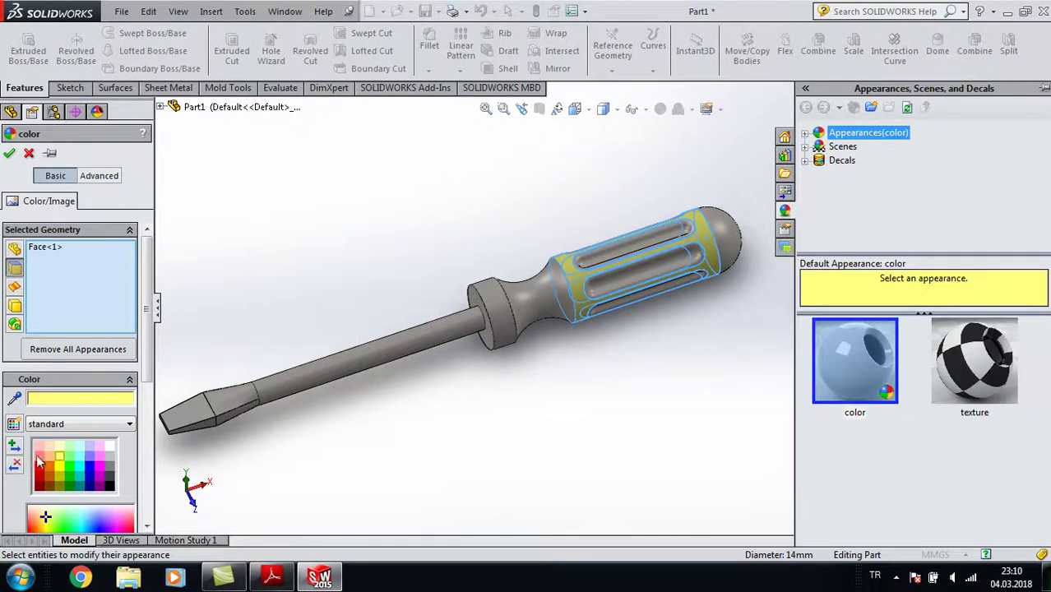
click(40, 455)
click(9, 153)
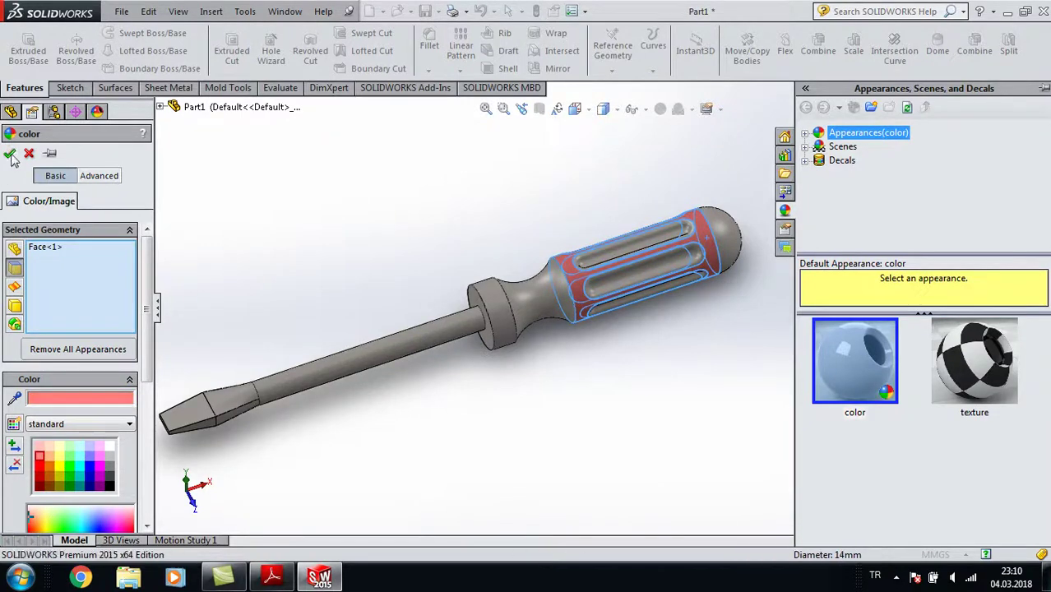
Step: Colour the collar face red, then show the screwdriver in isometric view
click(505, 329)
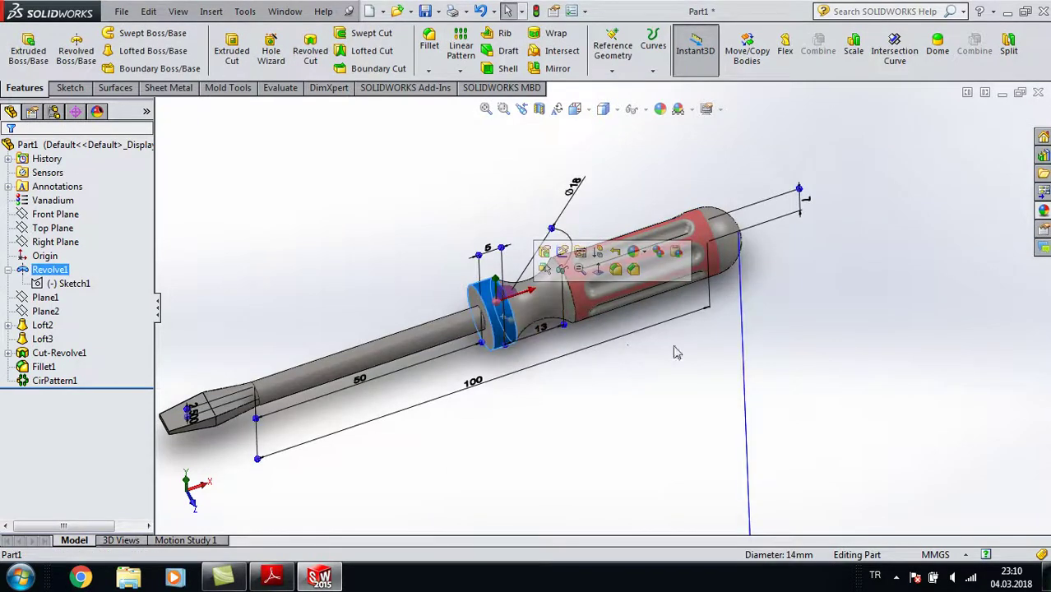
right_click(518, 332)
click(333, 192)
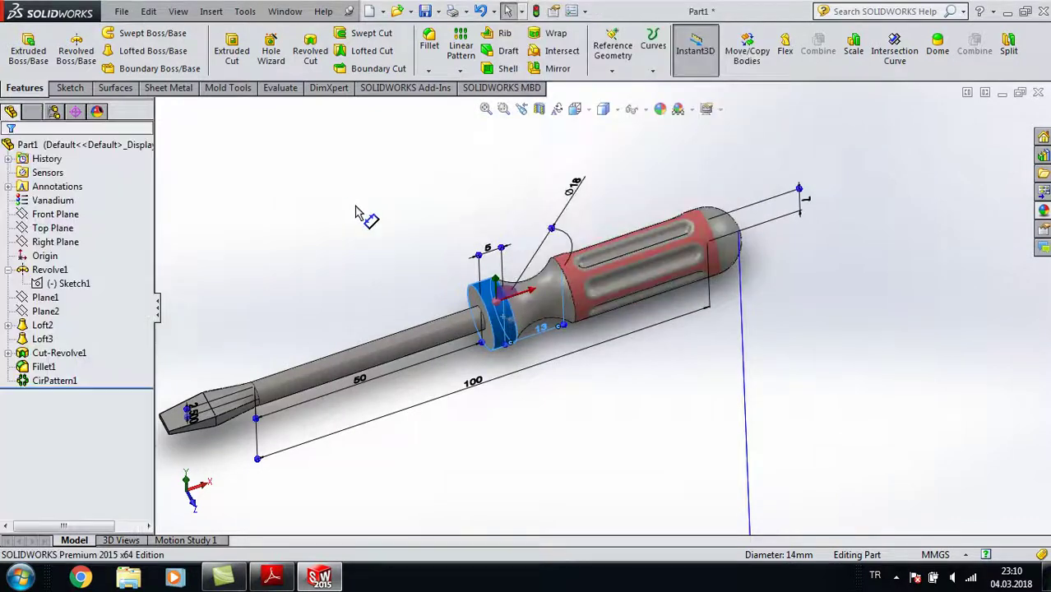
scroll(505, 317, down, 3)
scroll(506, 317, down, 3)
click(505, 316)
right_click(509, 317)
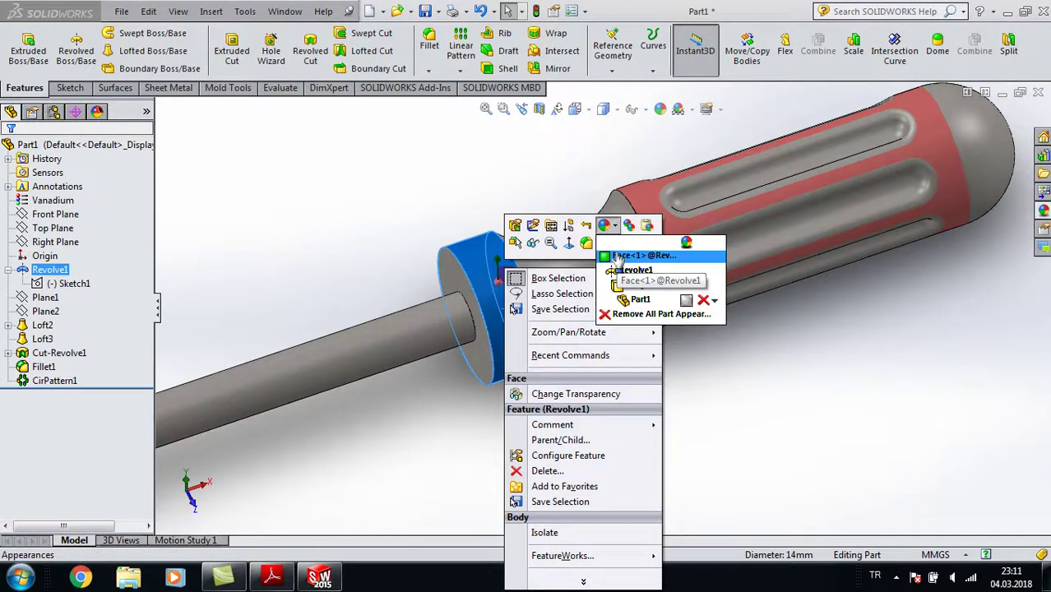
click(638, 196)
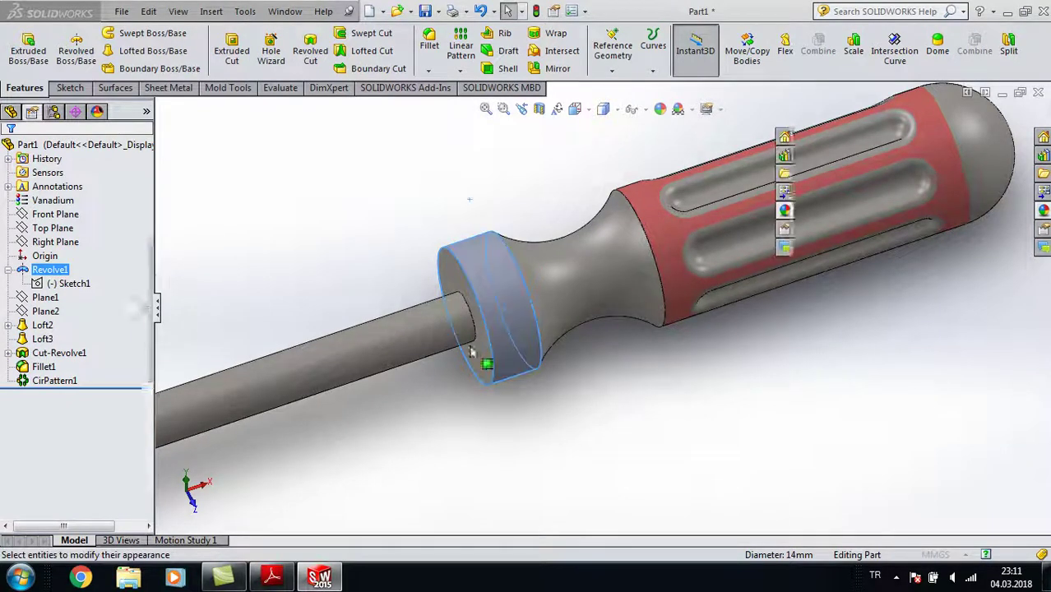
click(40, 458)
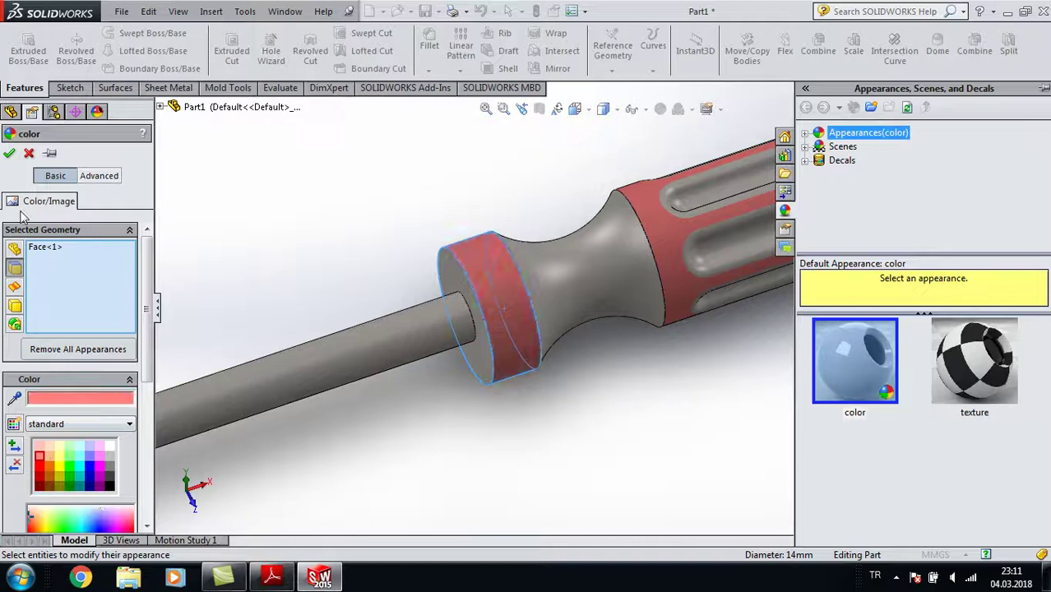
click(9, 154)
key(space)
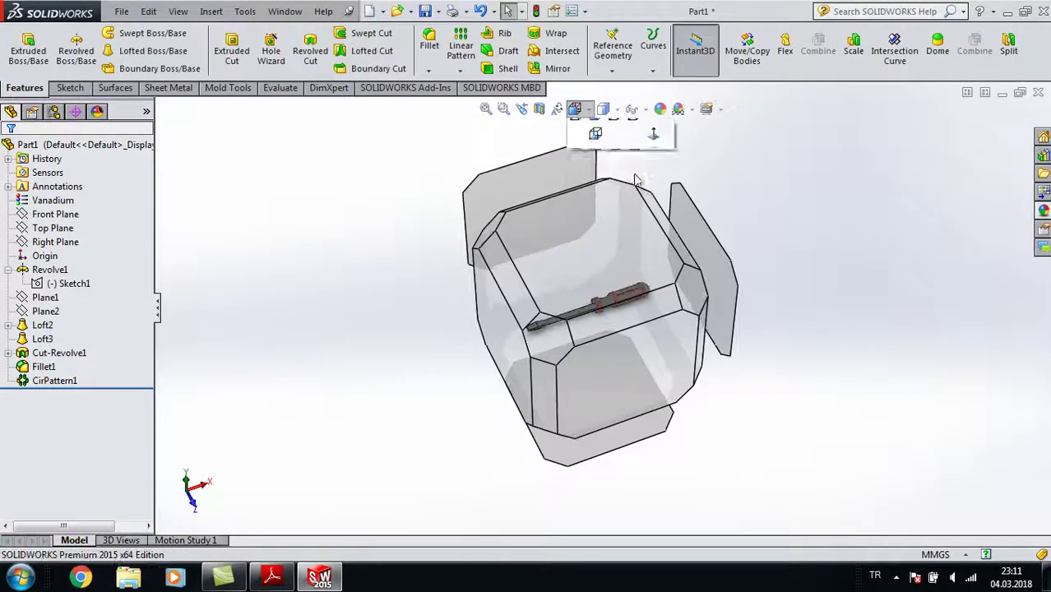
click(653, 145)
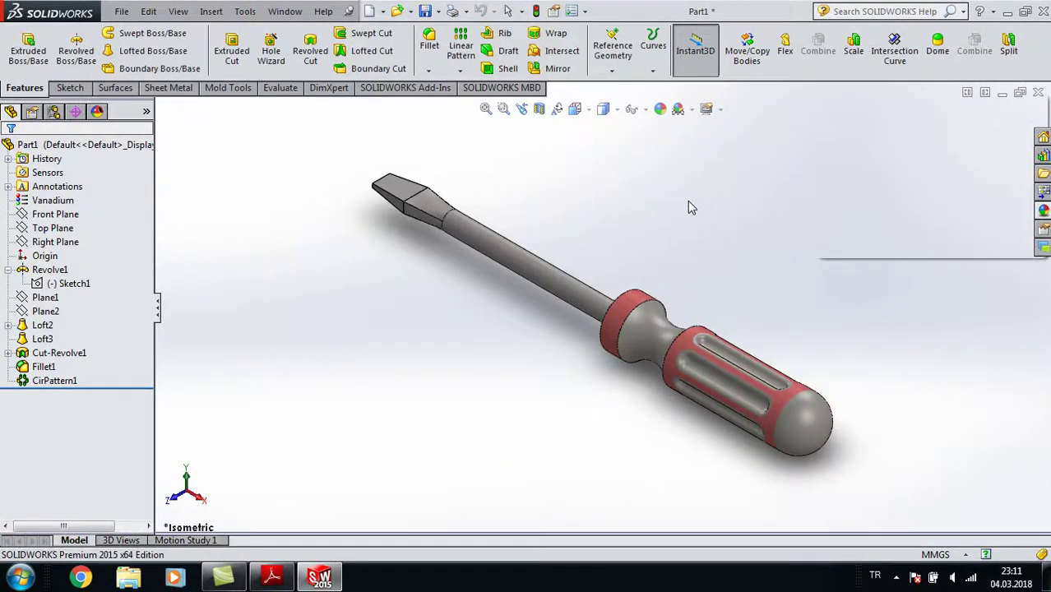